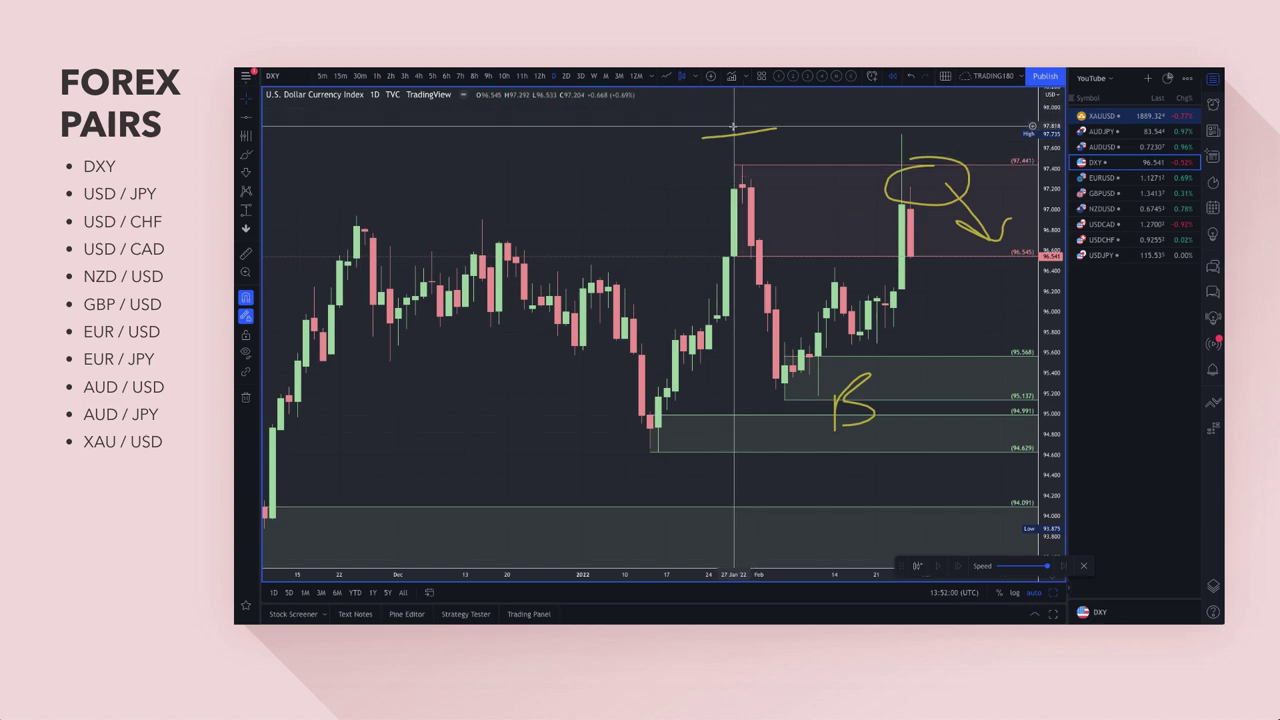
Undo the last brush line, and add a green demand zone from 96.081 to 95.677 on the DXY chart using a drawing template
{"action": "key", "text": "ctrl+z"}
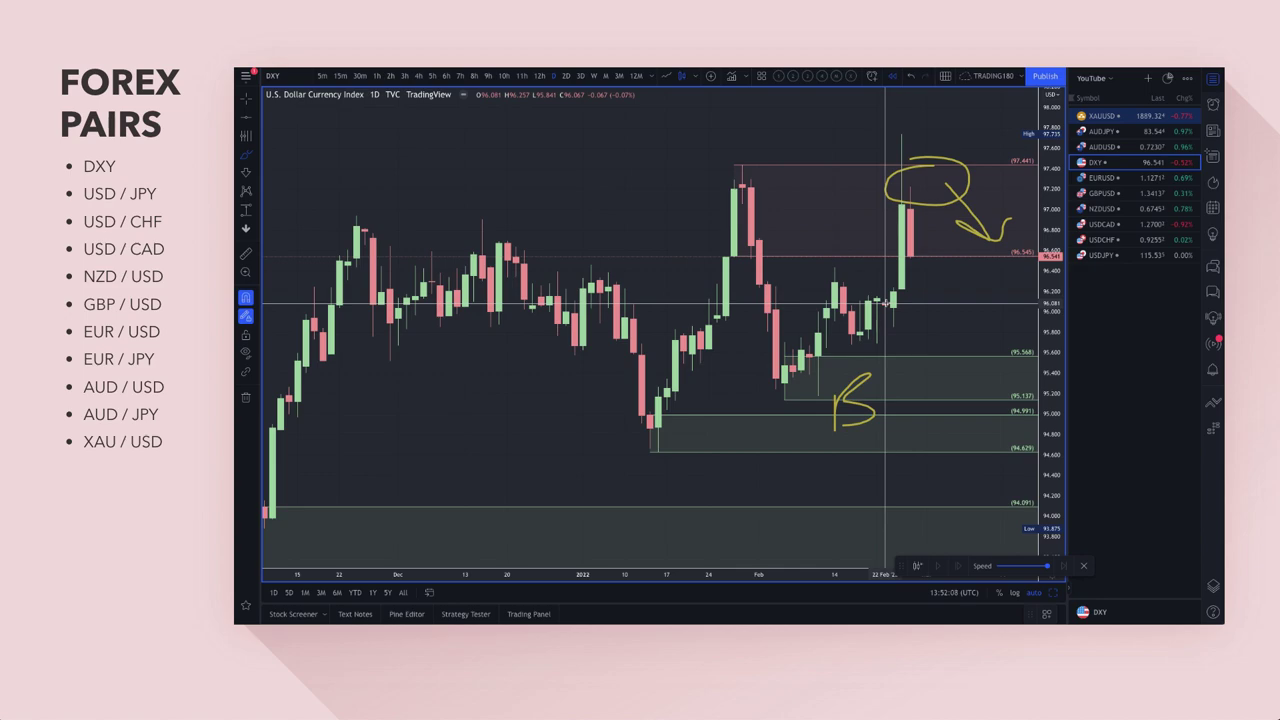
{"action": "left_click", "coordinate": [257, 155]}
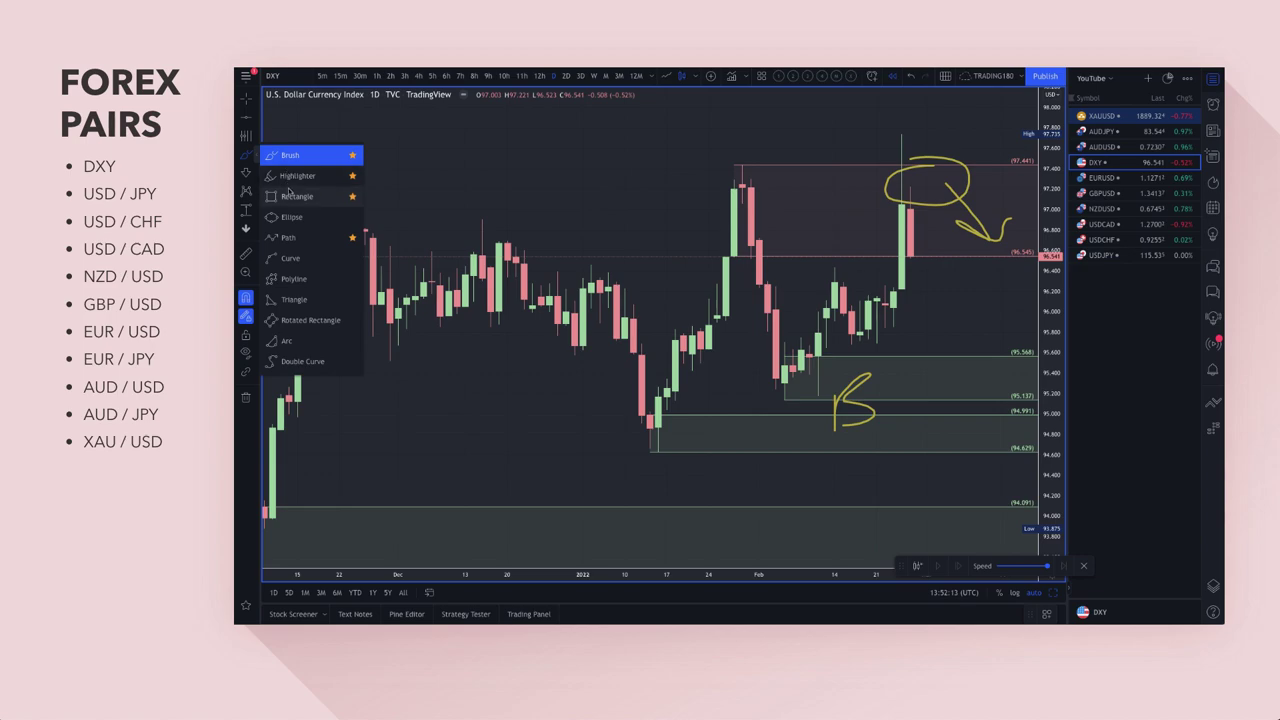
{"action": "left_click", "coordinate": [258, 137]}
{"action": "left_click", "coordinate": [295, 137]}
{"action": "left_click", "coordinate": [885, 300]}
{"action": "left_click", "coordinate": [851, 343]}
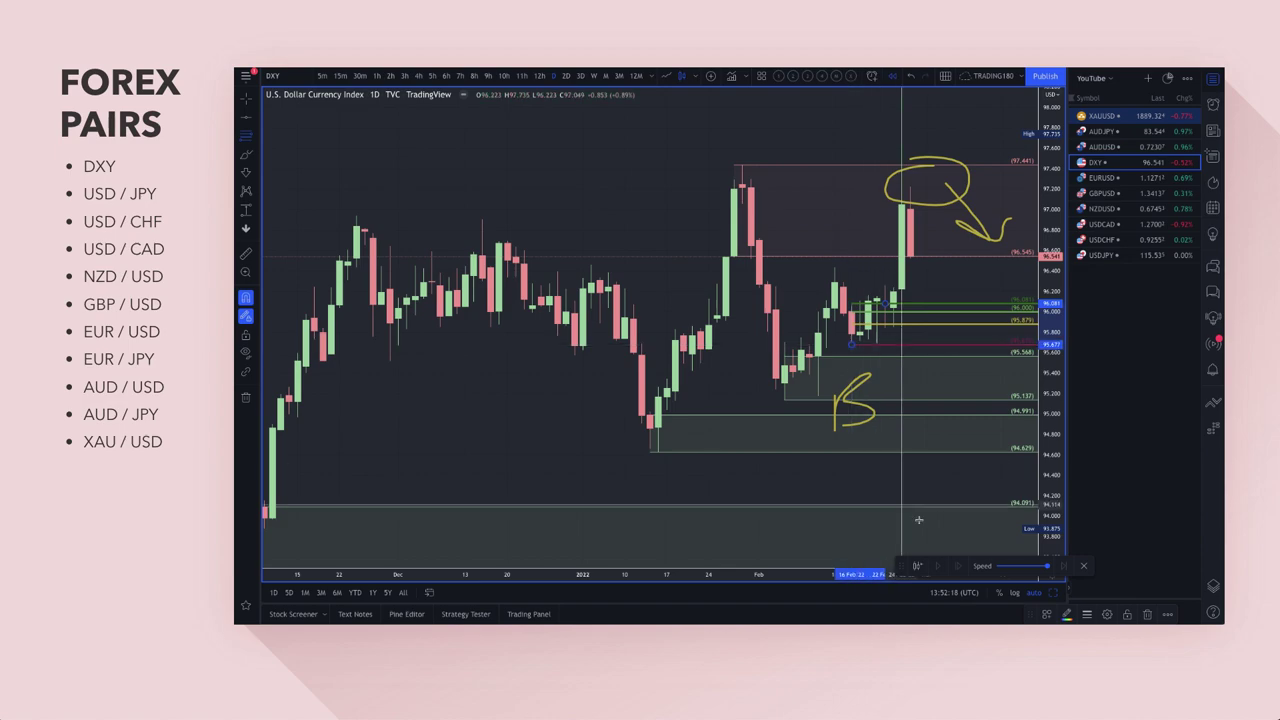
{"action": "left_click", "coordinate": [1043, 614]}
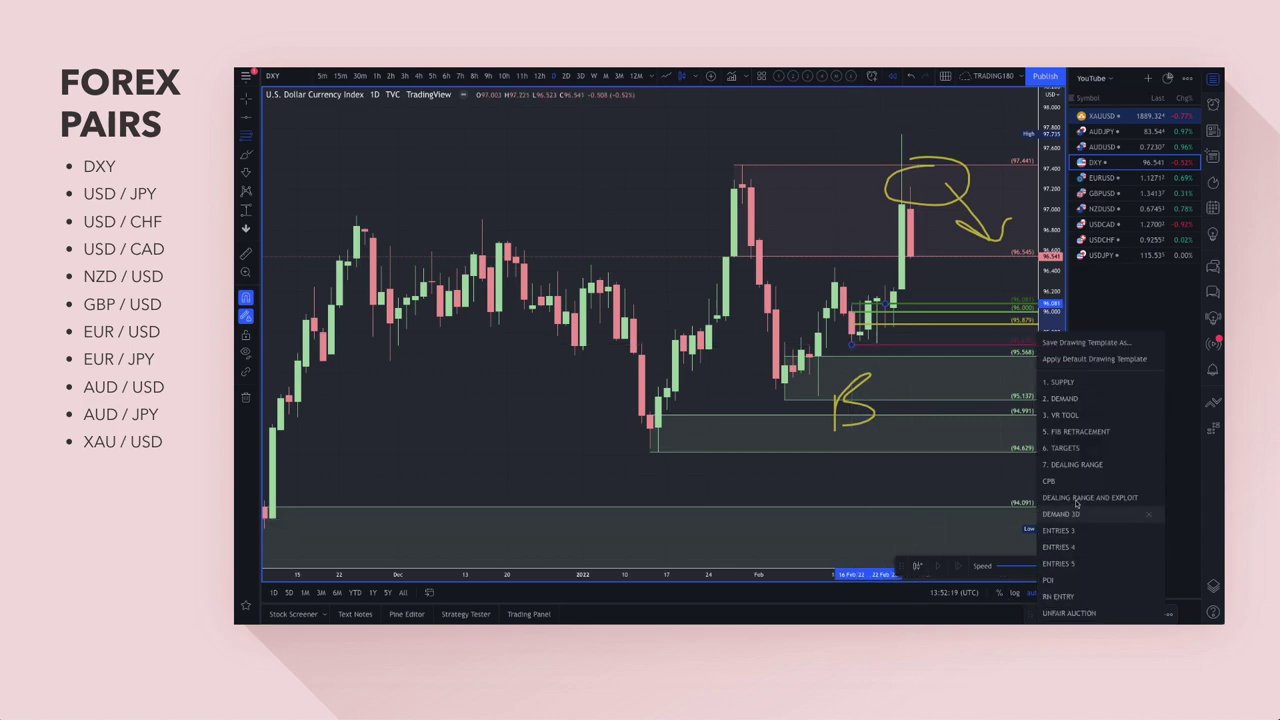
{"action": "left_click", "coordinate": [1080, 415]}
Delete the handwritten B and brush upward bounce arrows at the 96.081–95.677 demand zone and the zone below, circling the lower zone
{"action": "left_click", "coordinate": [860, 383]}
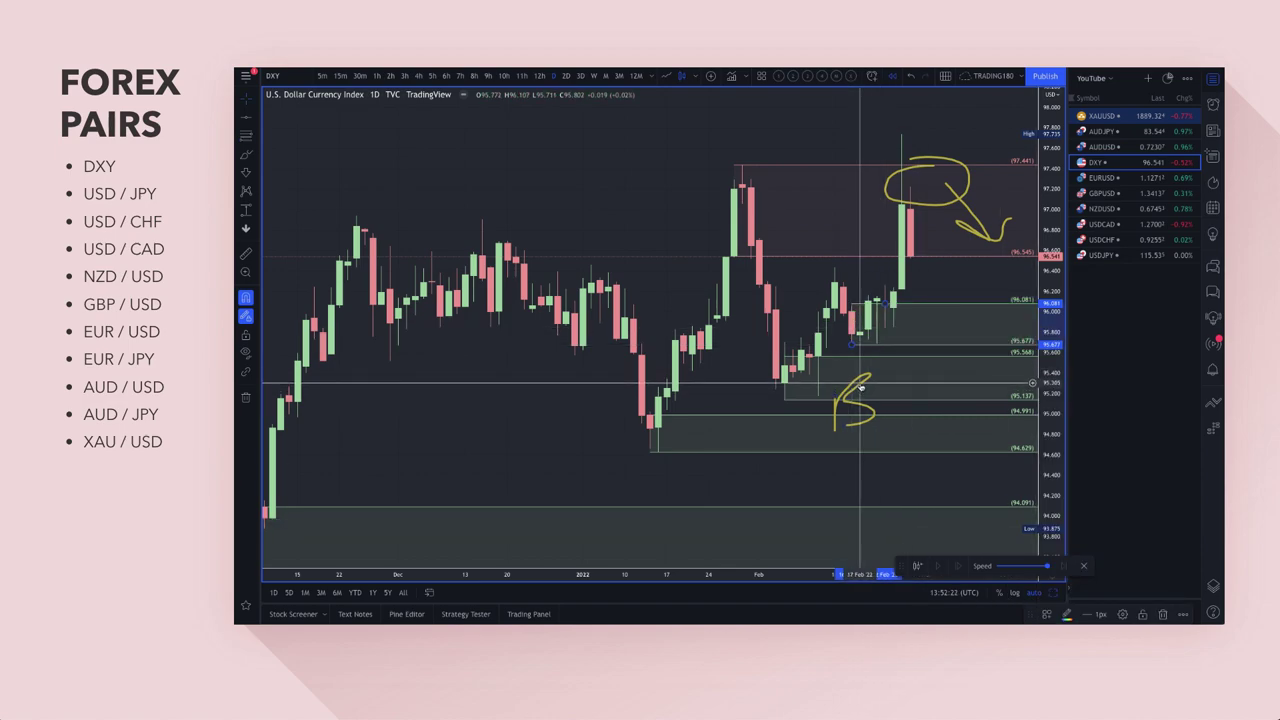
{"action": "key", "text": "Delete"}
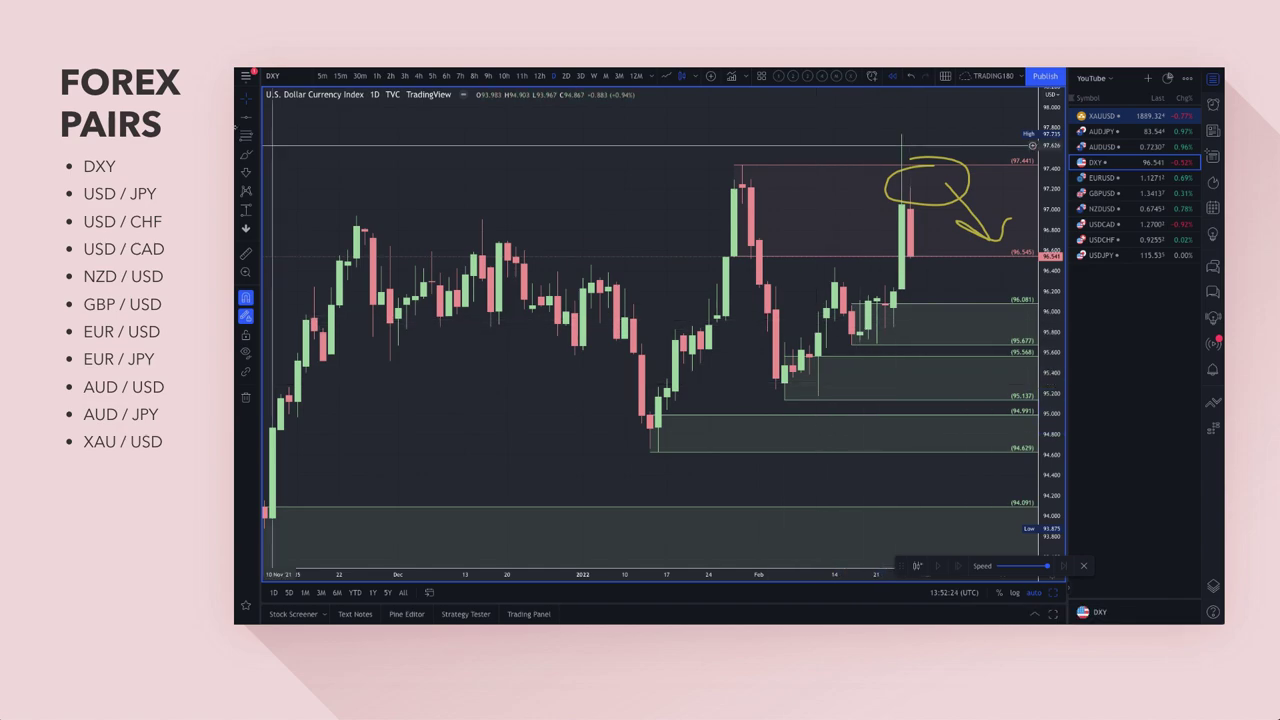
{"action": "left_click", "coordinate": [246, 152]}
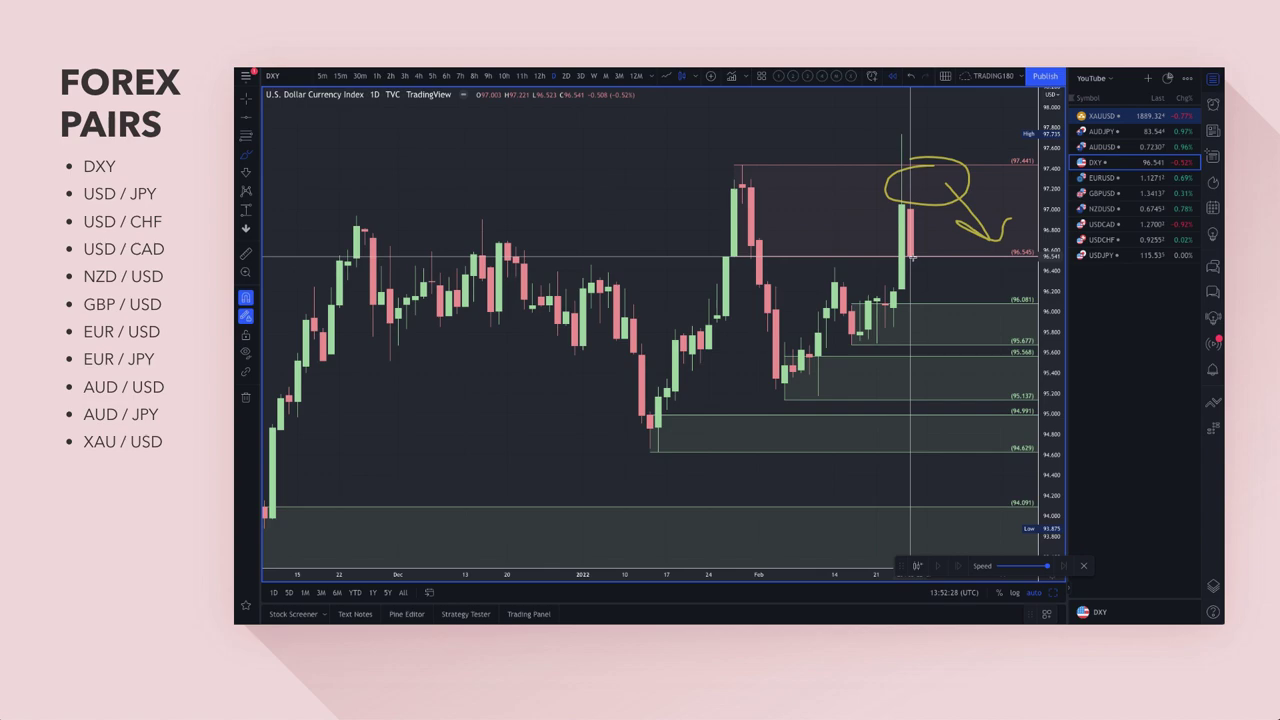
{"action": "mouse_move", "coordinate": [911, 250]}
{"action": "left_mouse_down"}
{"action": "mouse_move", "coordinate": [920, 329]}
{"action": "mouse_move", "coordinate": [948, 322]}
{"action": "mouse_move", "coordinate": [957, 289]}
{"action": "mouse_move", "coordinate": [984, 295]}
{"action": "left_mouse_up"}
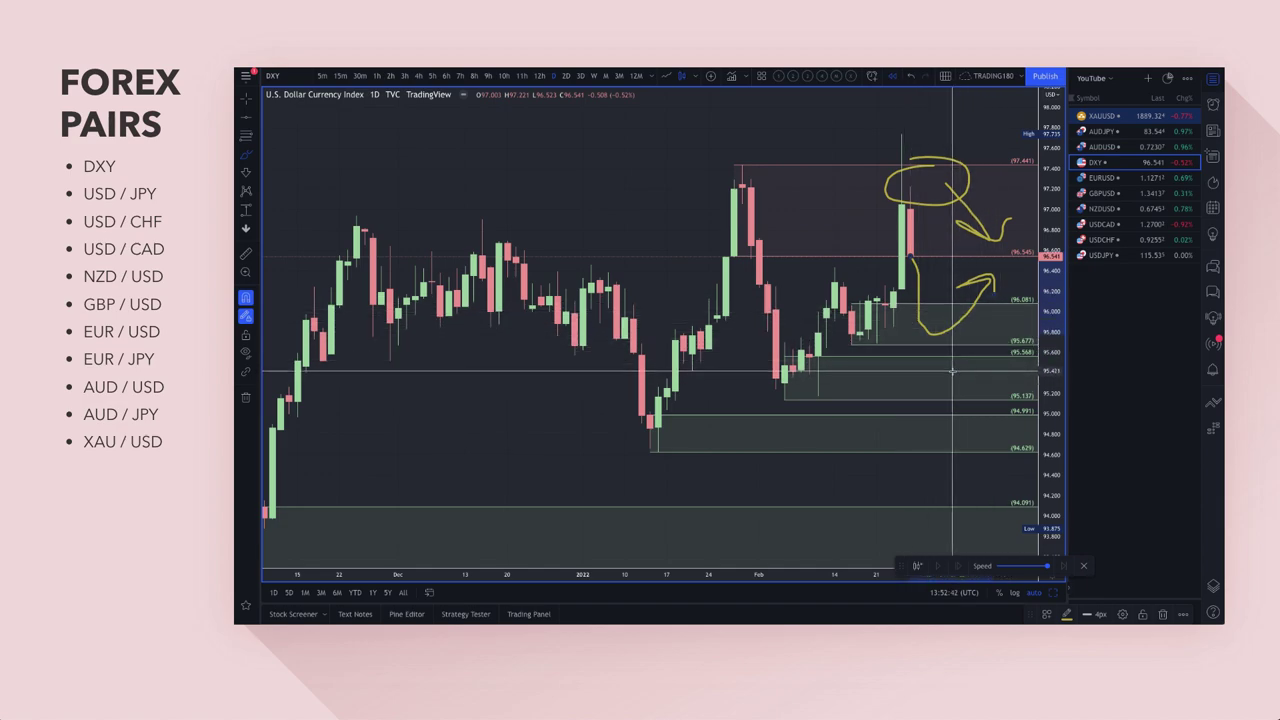
{"action": "mouse_move", "coordinate": [938, 366]}
{"action": "left_mouse_down"}
{"action": "mouse_move", "coordinate": [932, 400]}
{"action": "mouse_move", "coordinate": [994, 340]}
{"action": "left_mouse_up"}
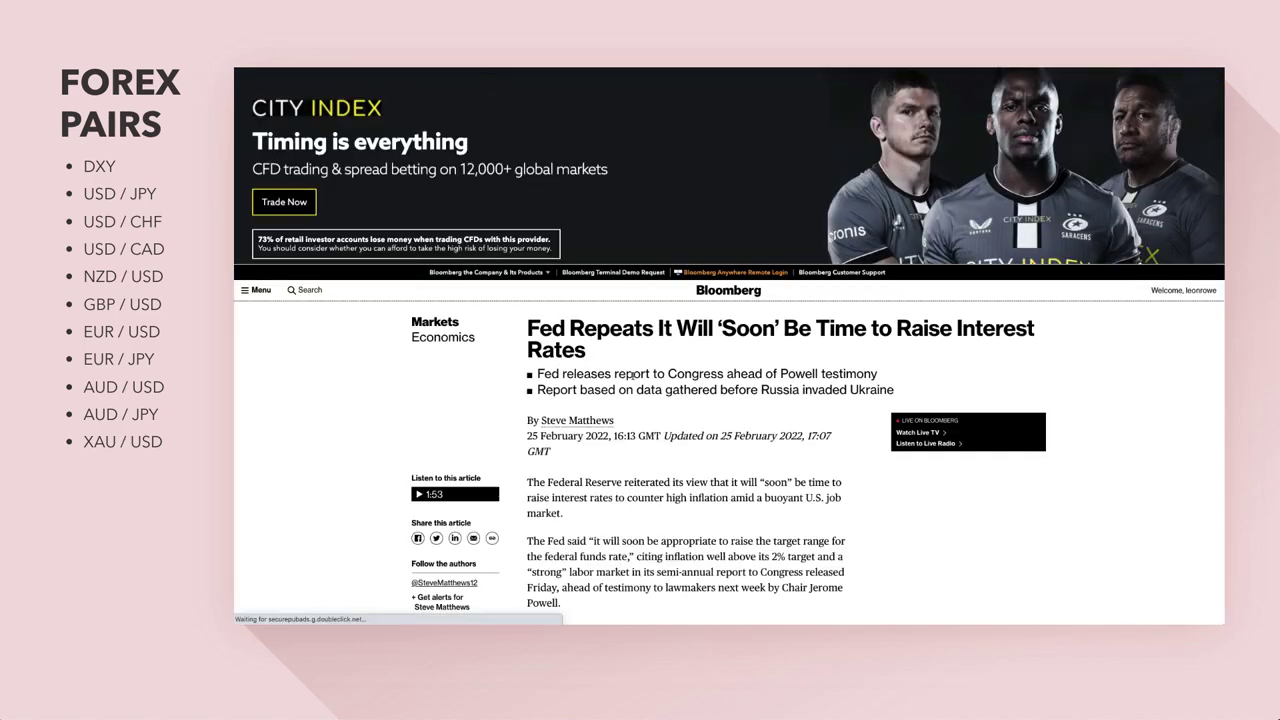
Read the headline of the Bloomberg article on Fed interest rates and highlight parts of its two summary bullets
{"action": "scroll", "coordinate": [678, 357], "scroll_direction": "down", "scroll_amount": 3}
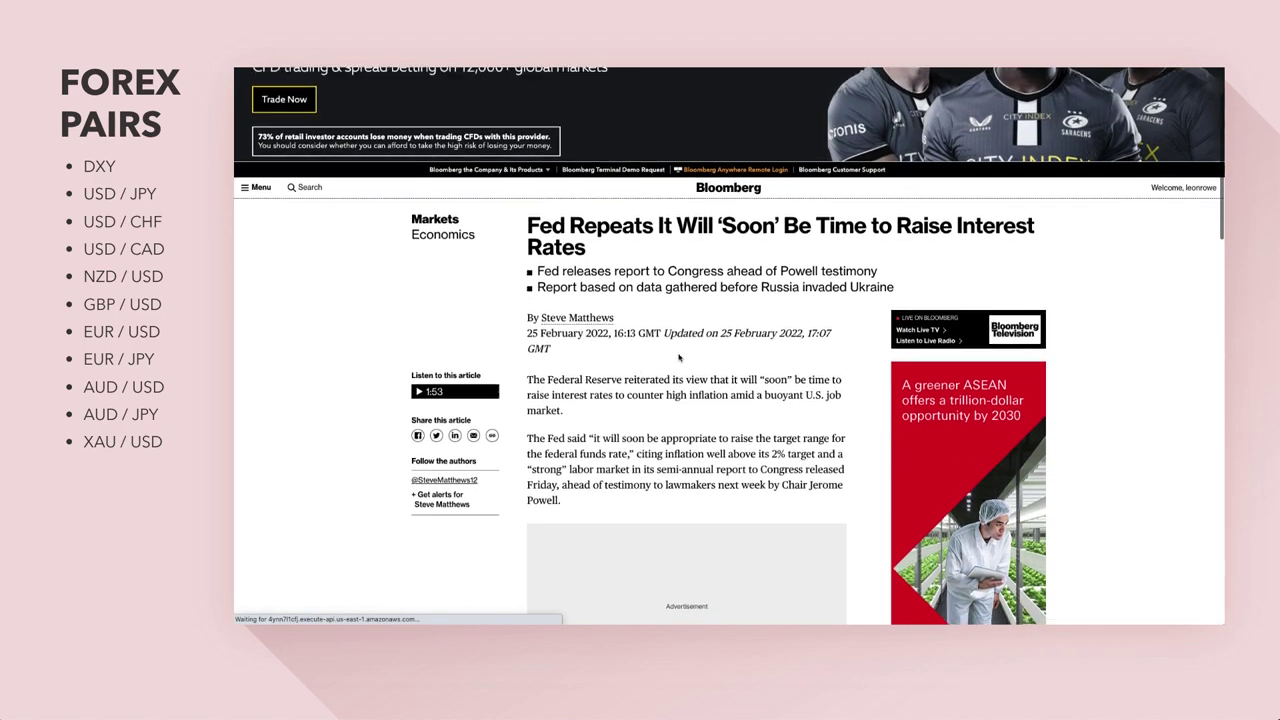
{"action": "scroll", "coordinate": [678, 357], "scroll_direction": "down", "scroll_amount": 2}
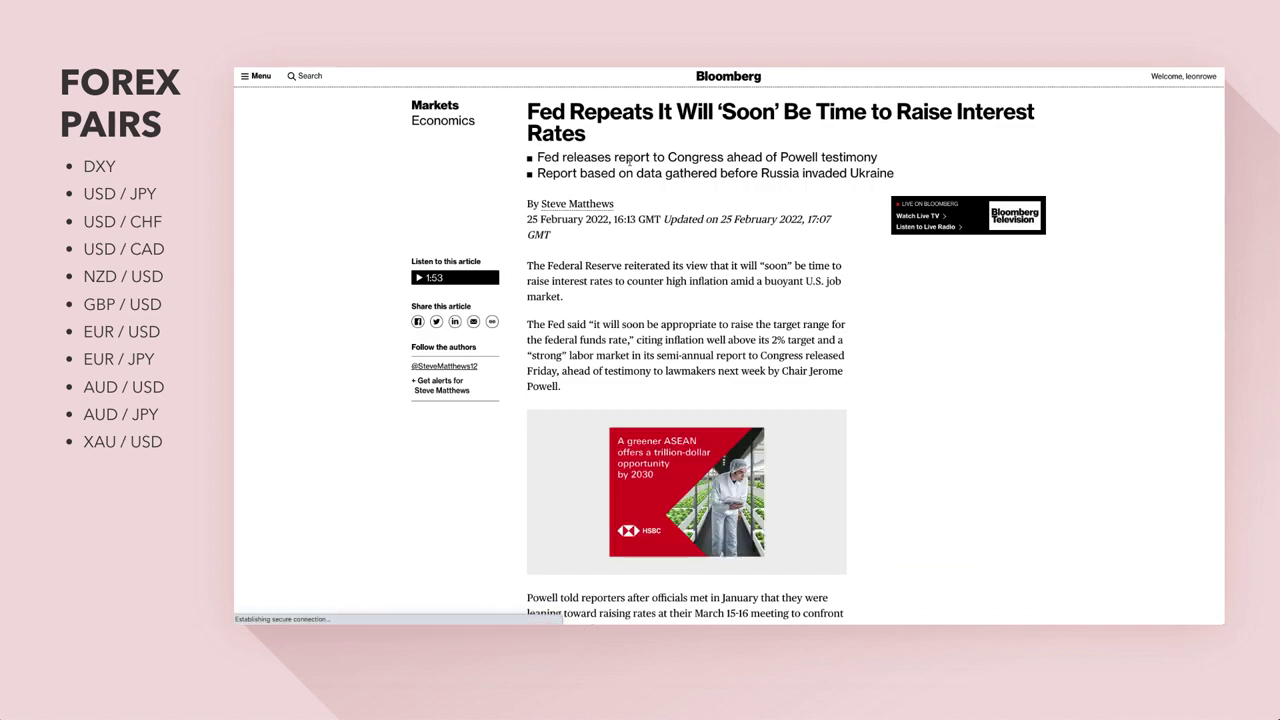
{"action": "left_click_drag", "start_coordinate": [614, 157], "coordinate": [877, 157]}
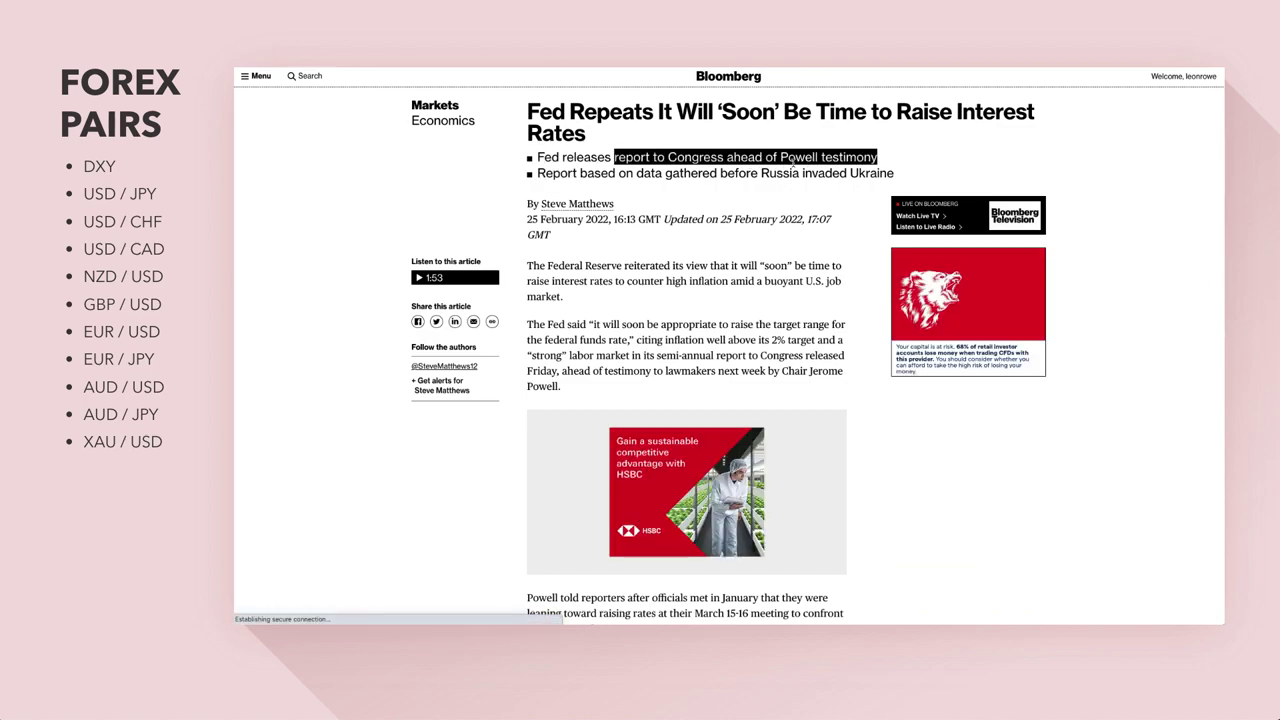
{"action": "left_click", "coordinate": [555, 173]}
{"action": "left_click_drag", "start_coordinate": [537, 173], "coordinate": [636, 174]}
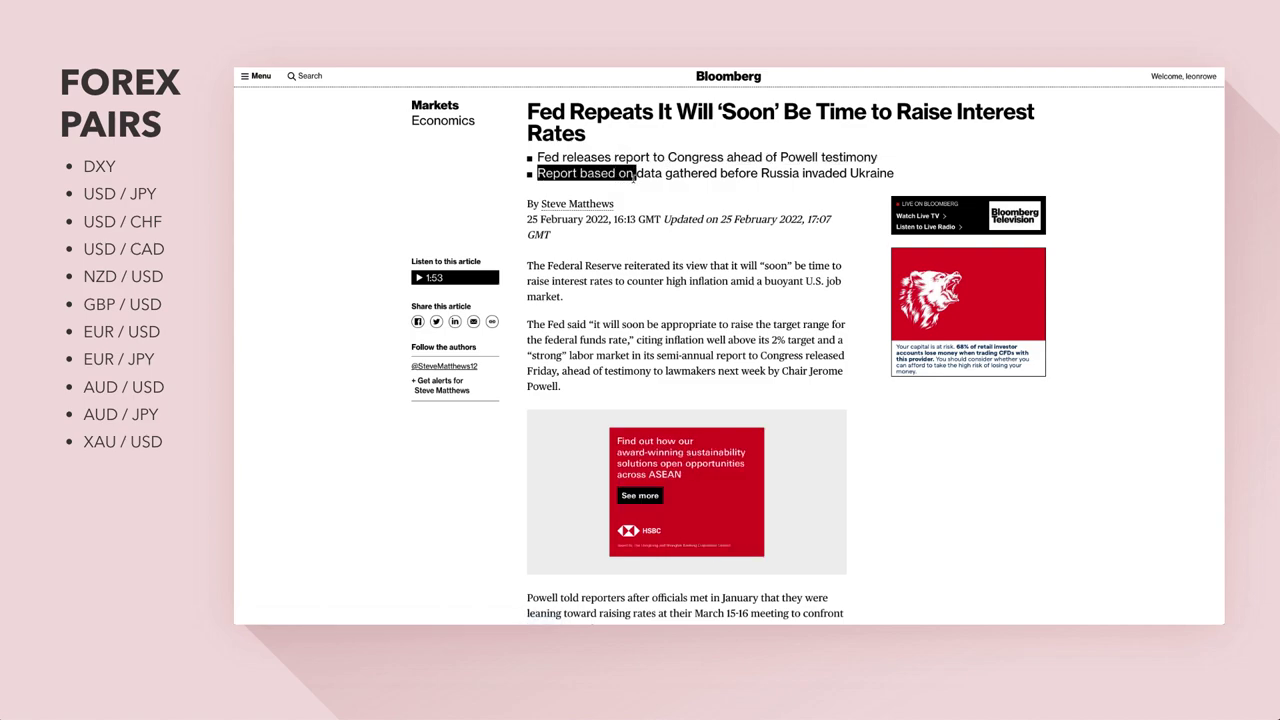
{"action": "left_click_drag", "start_coordinate": [727, 173], "coordinate": [894, 173]}
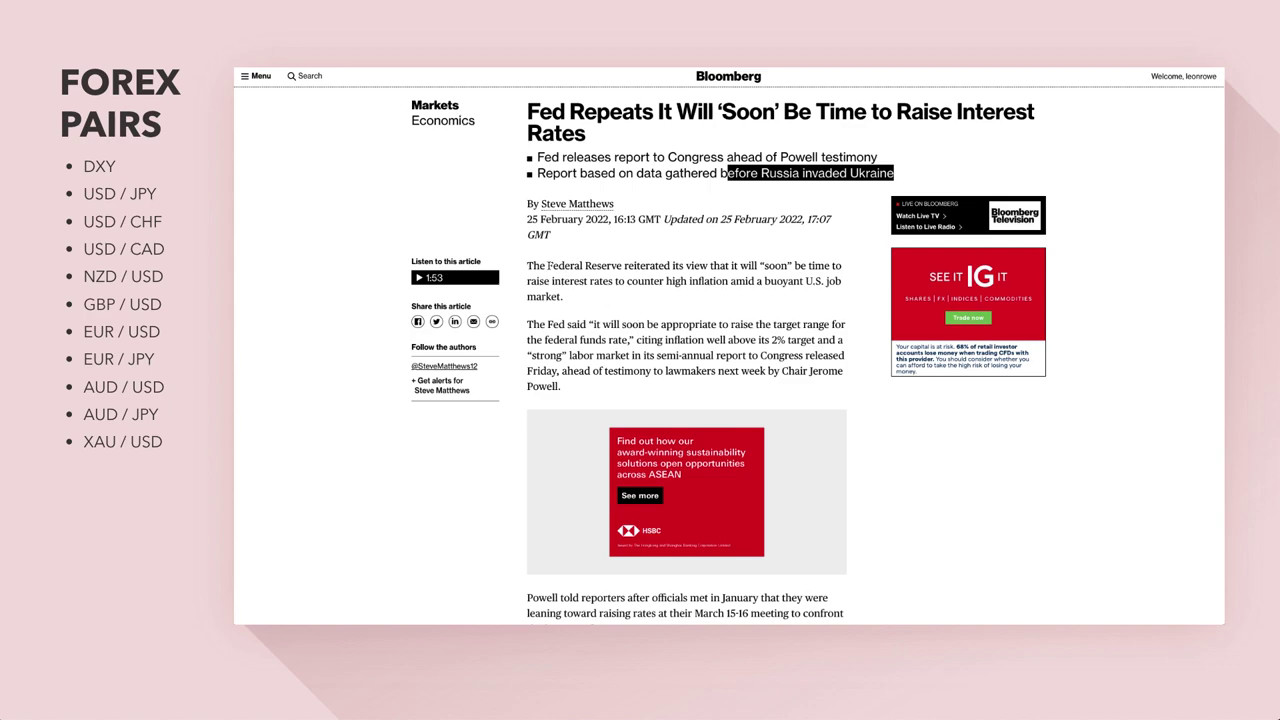
Read the article's opening two paragraphs on raising the federal funds rate, highlighting them while reading
{"action": "left_click_drag", "start_coordinate": [527, 265], "coordinate": [819, 390]}
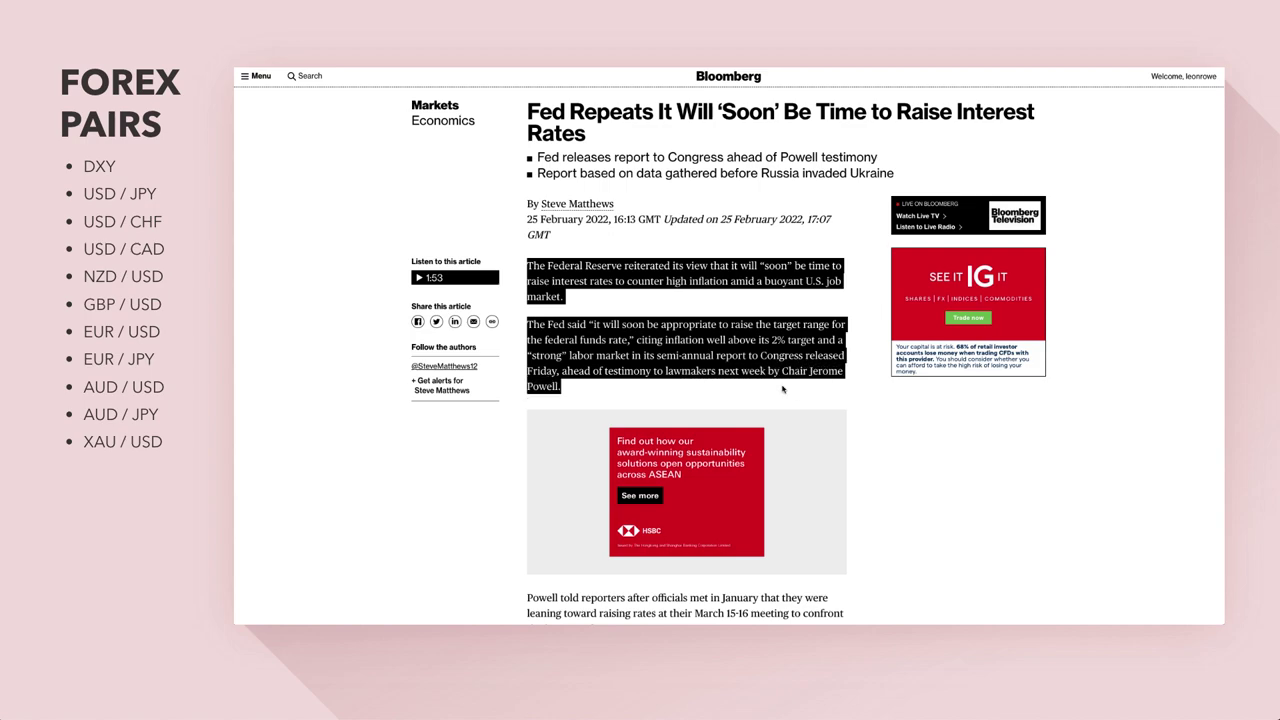
{"action": "scroll", "coordinate": [691, 296], "scroll_direction": "up", "scroll_amount": 1}
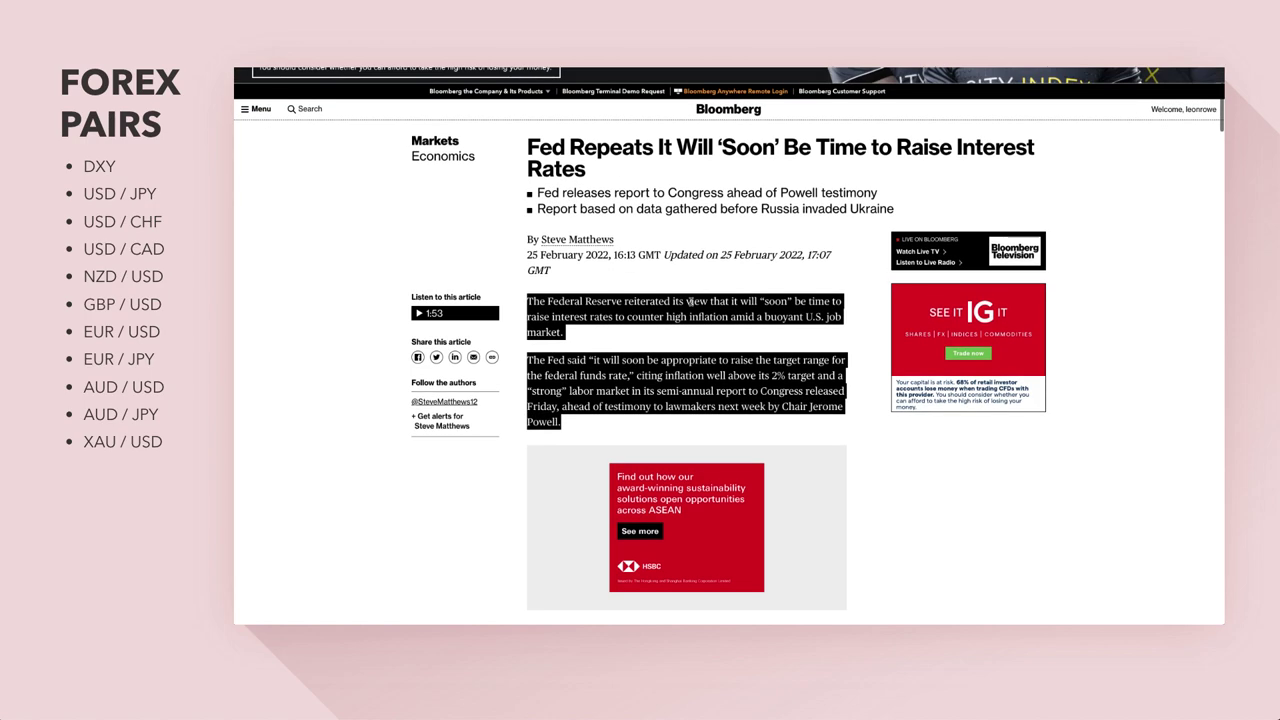
{"action": "scroll", "coordinate": [691, 305], "scroll_direction": "down", "scroll_amount": 1}
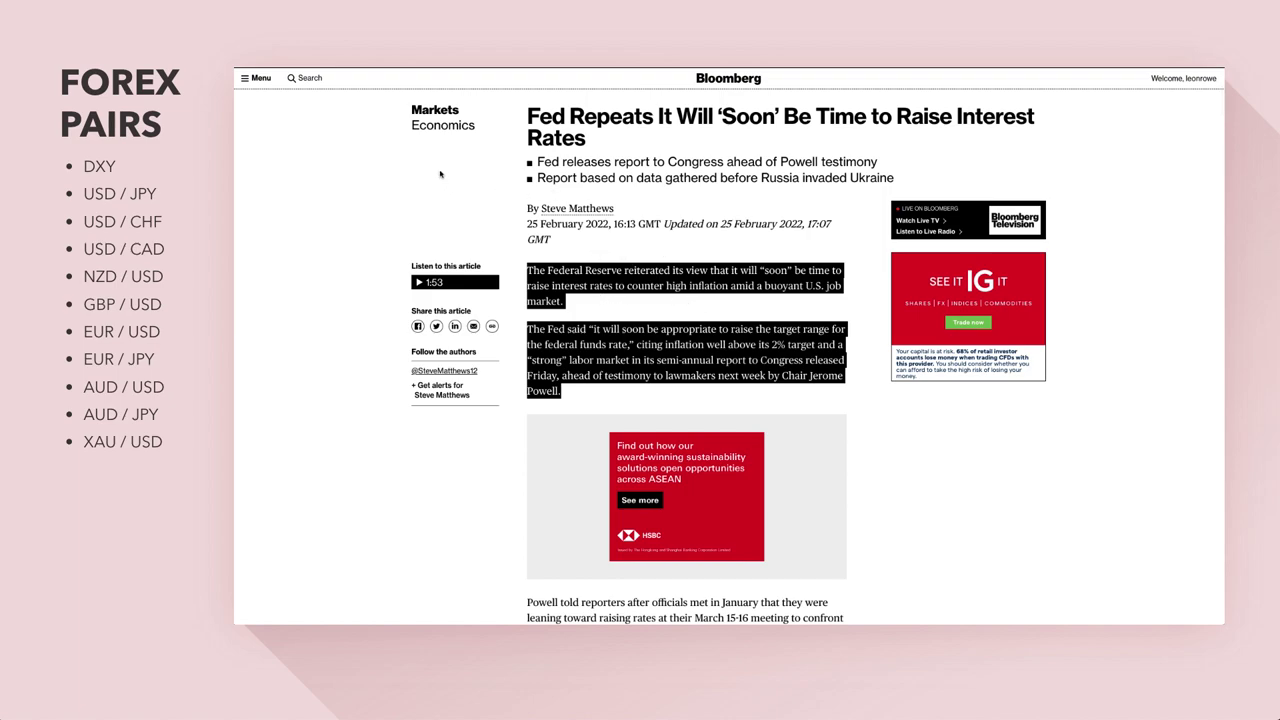
{"action": "left_click", "coordinate": [516, 292]}
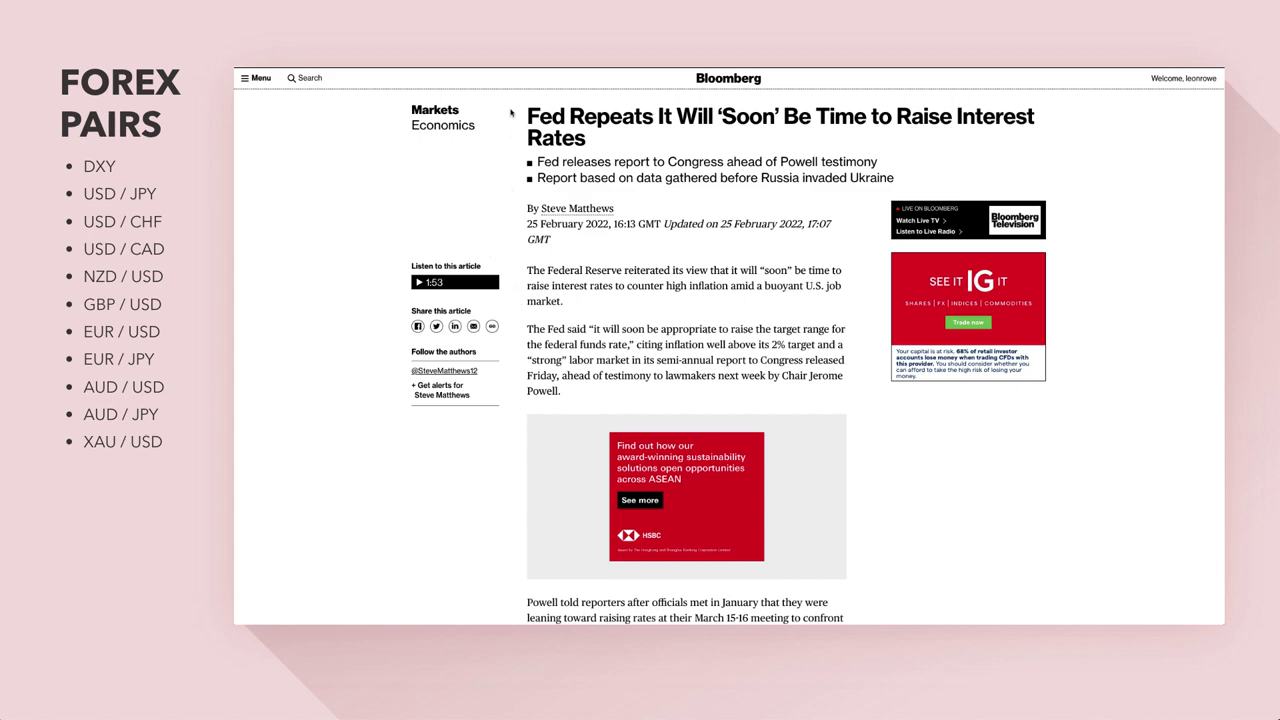
{"action": "scroll", "coordinate": [511, 113], "scroll_direction": "down", "scroll_amount": 1}
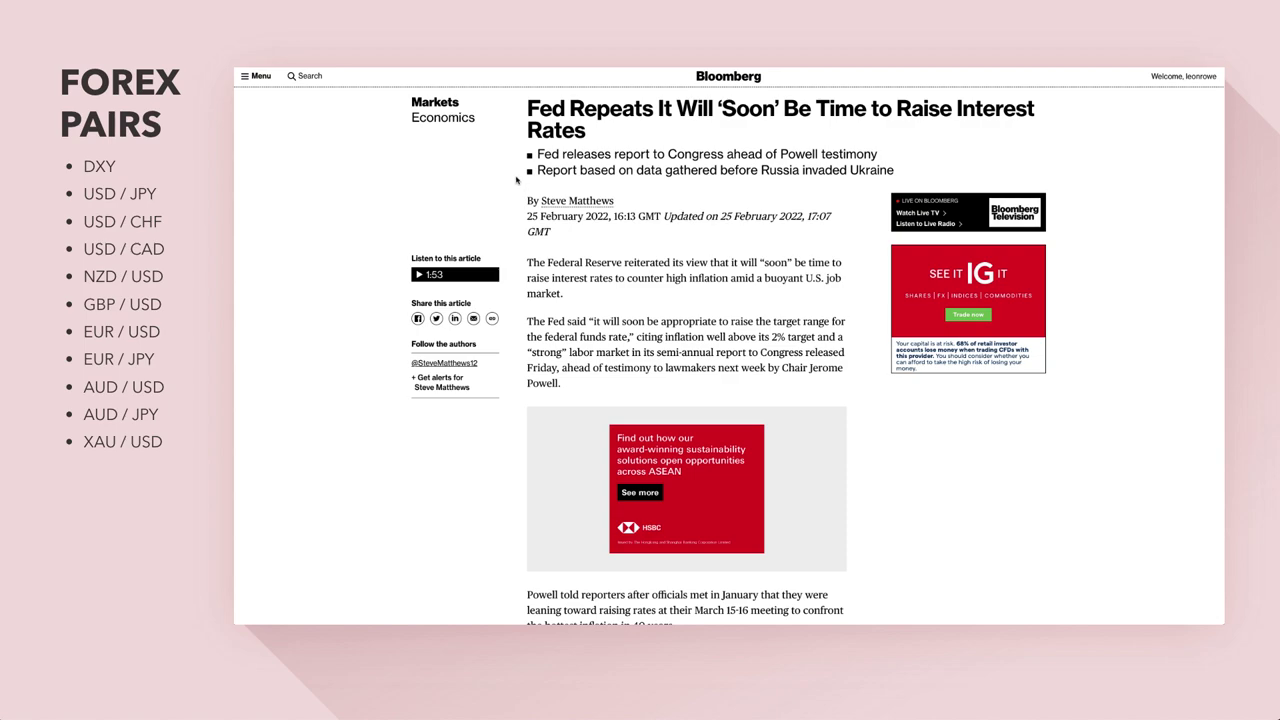
{"action": "scroll", "coordinate": [517, 180], "scroll_direction": "up", "scroll_amount": 3}
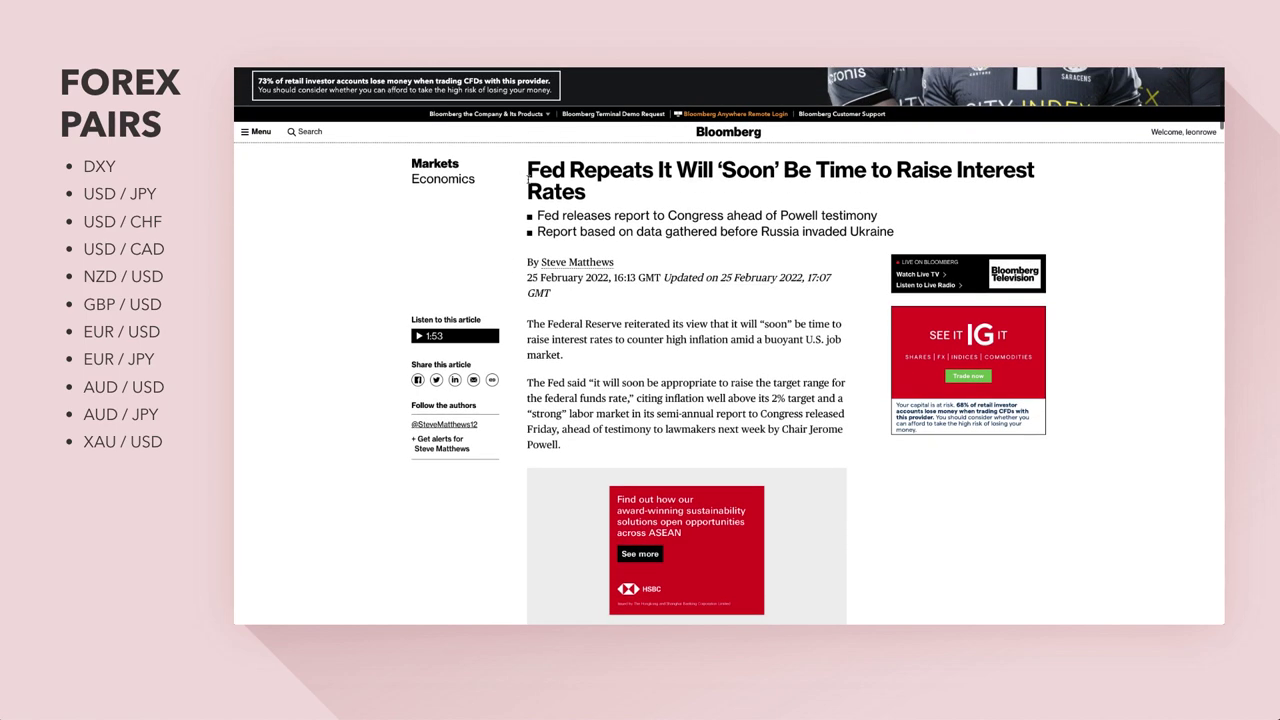
{"action": "scroll", "coordinate": [527, 180], "scroll_direction": "down", "scroll_amount": 2}
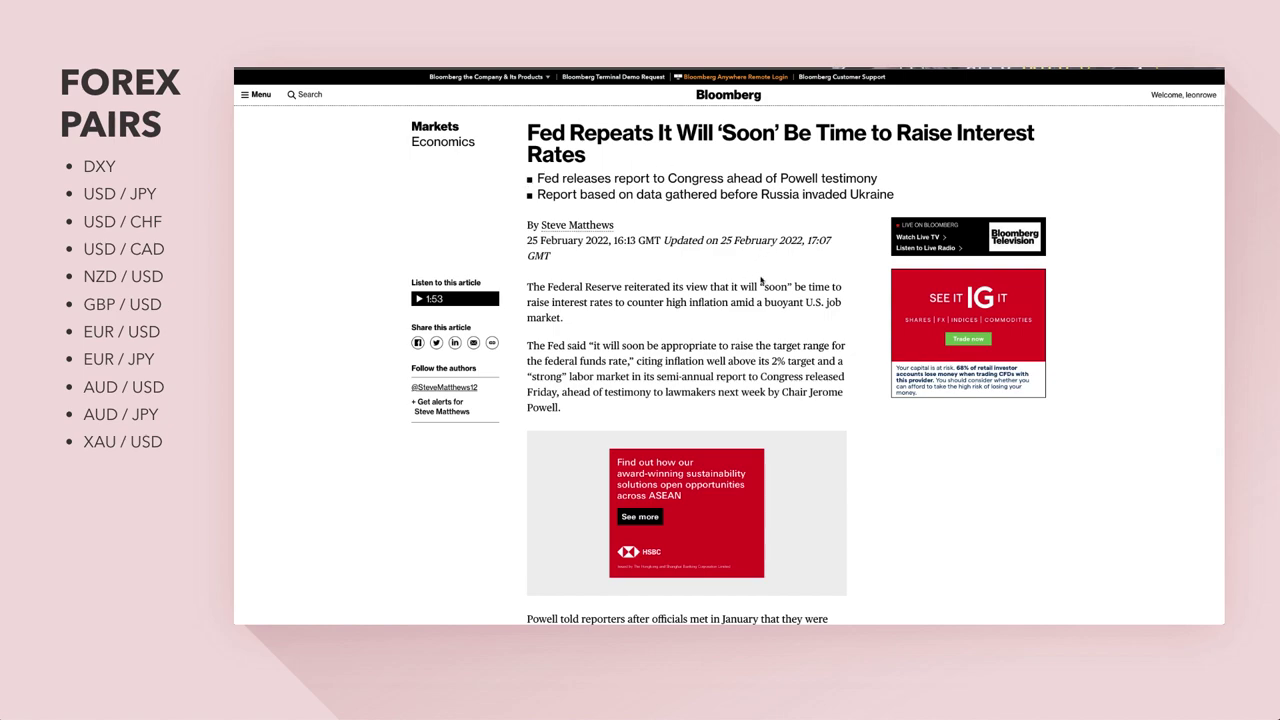
{"action": "scroll", "coordinate": [733, 188], "scroll_direction": "down", "scroll_amount": 1}
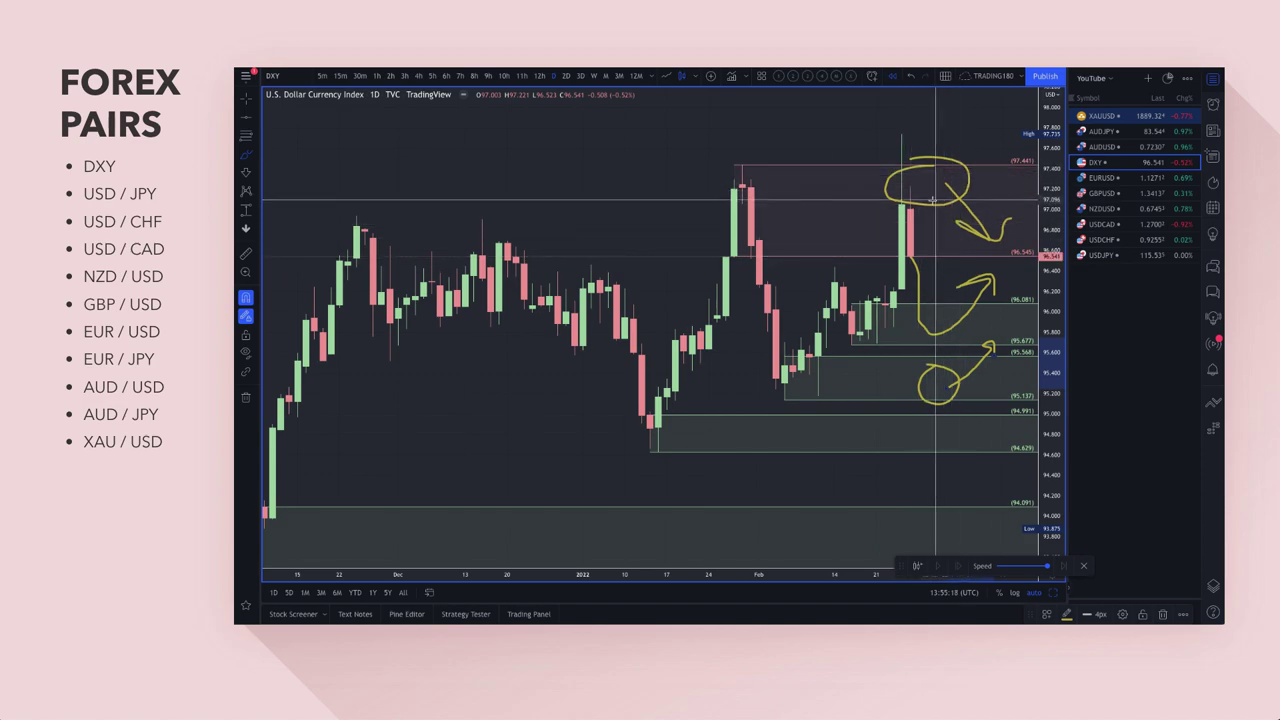
{"action": "scroll", "coordinate": [950, 188], "scroll_direction": "up", "scroll_amount": 4}
{"action": "scroll", "coordinate": [970, 208], "scroll_direction": "up", "scroll_amount": 2}
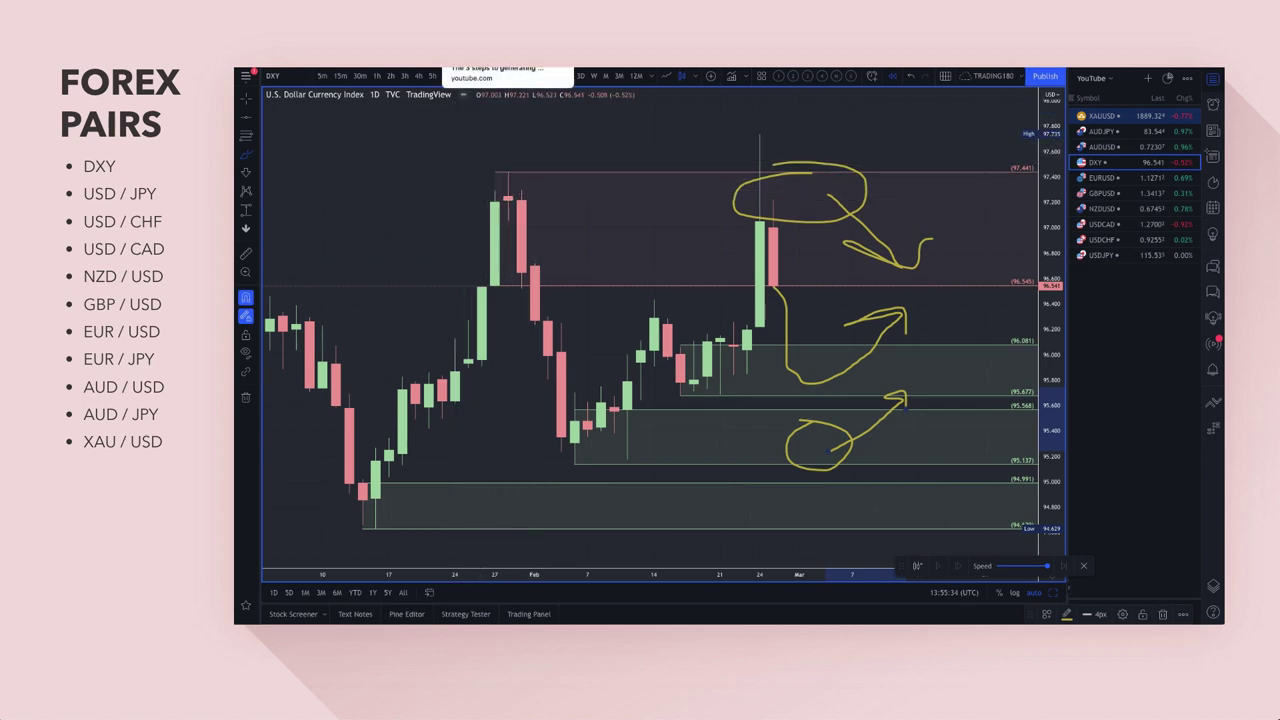
{"action": "left_click", "coordinate": [480, 66]}
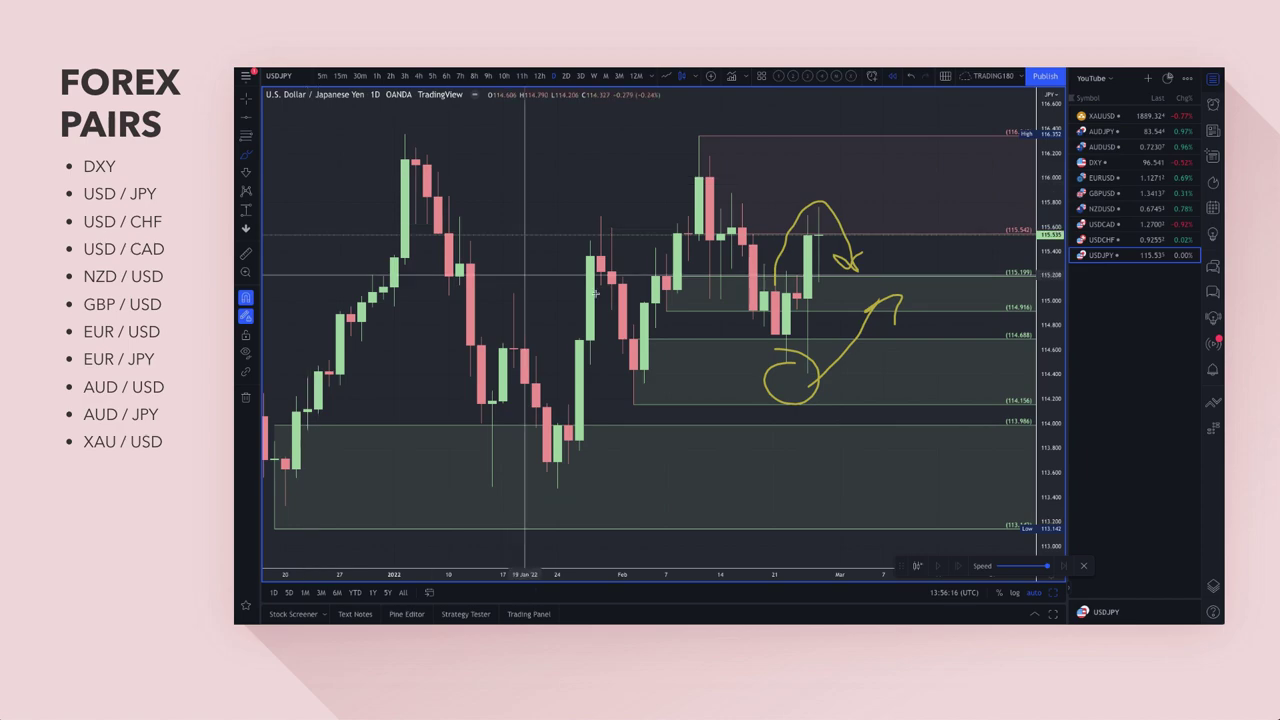
Handwrite "Off" with the Brush above the November candles on the USDJPY chart and draw a downward arrow beside it
{"action": "left_click", "coordinate": [248, 156]}
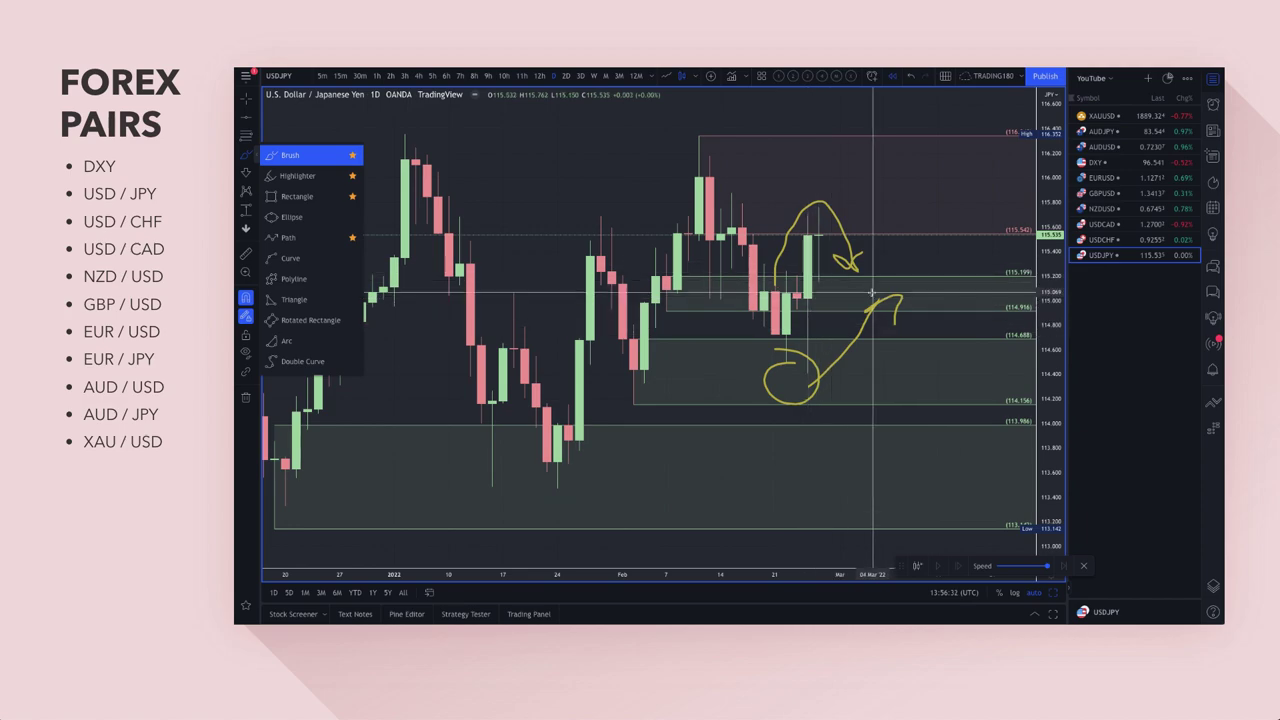
{"action": "scroll", "coordinate": [797, 297], "scroll_direction": "down", "scroll_amount": 2}
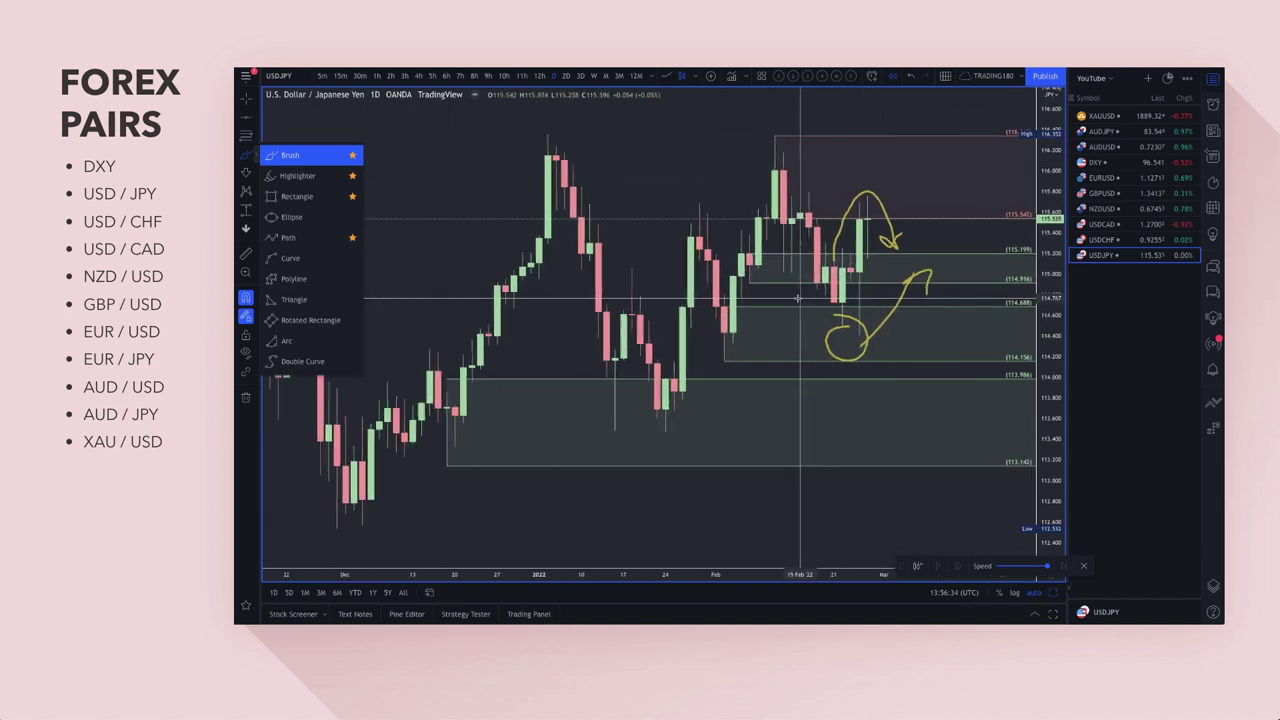
{"action": "scroll", "coordinate": [797, 297], "scroll_direction": "down", "scroll_amount": 2}
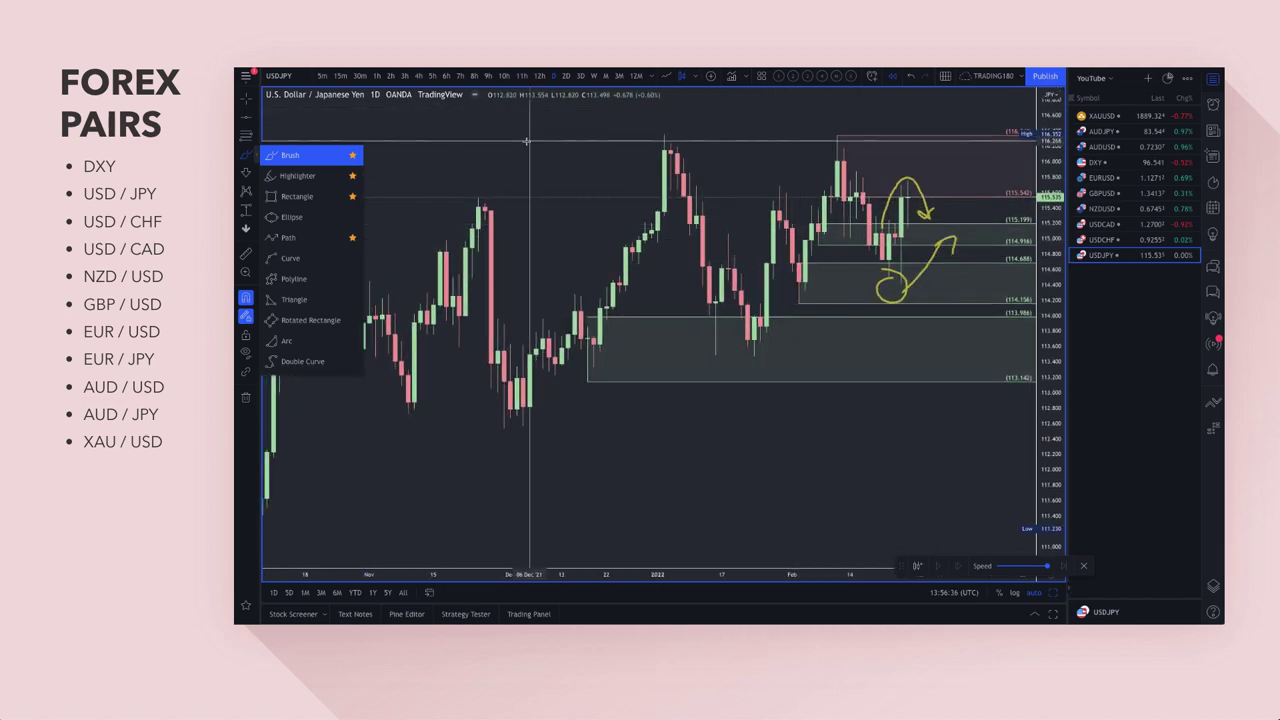
{"action": "mouse_move", "coordinate": [432, 128]}
{"action": "left_mouse_down"}
{"action": "mouse_move", "coordinate": [418, 150]}
{"action": "mouse_move", "coordinate": [458, 124]}
{"action": "mouse_move", "coordinate": [470, 174]}
{"action": "left_mouse_up"}
{"action": "mouse_move", "coordinate": [541, 130]}
{"action": "left_mouse_down"}
{"action": "mouse_move", "coordinate": [537, 163]}
{"action": "mouse_move", "coordinate": [555, 151]}
{"action": "left_mouse_up"}
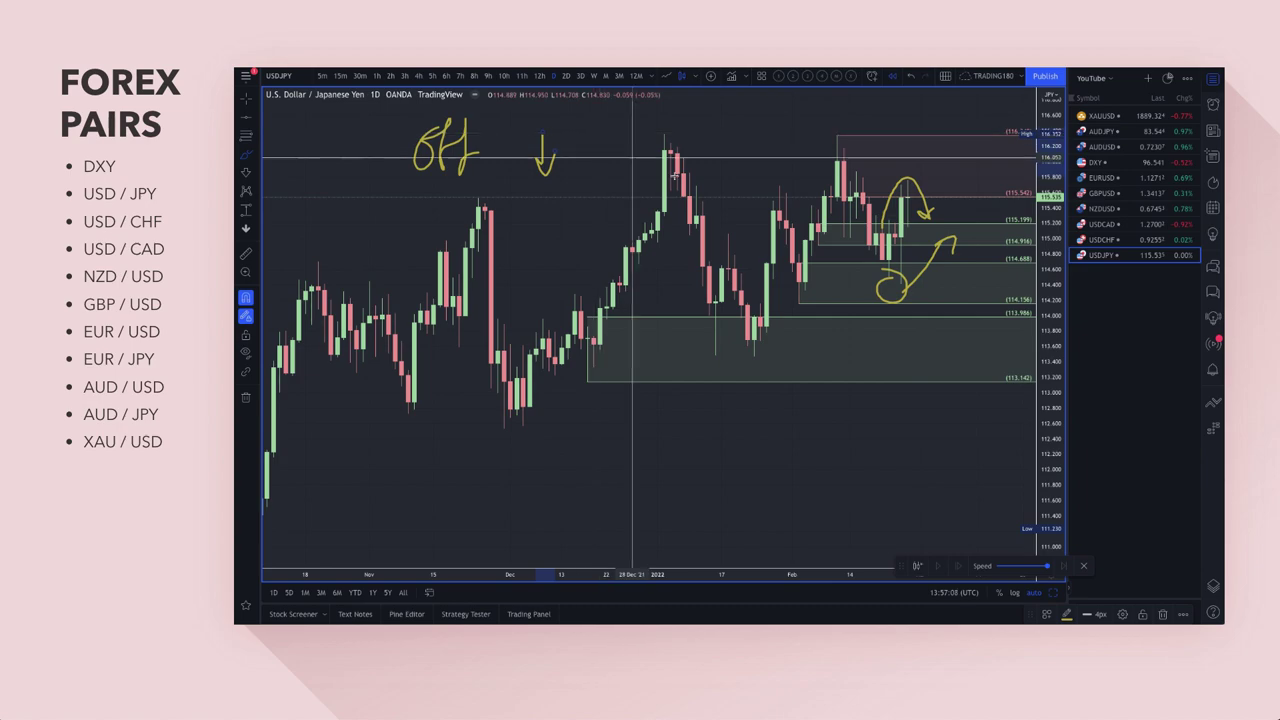
Brush a rising zigzag arrow from the latest USDJPY candle up through the red supply zone
{"action": "scroll", "coordinate": [945, 240], "scroll_direction": "up", "scroll_amount": 2}
{"action": "scroll", "coordinate": [945, 240], "scroll_direction": "up", "scroll_amount": 2}
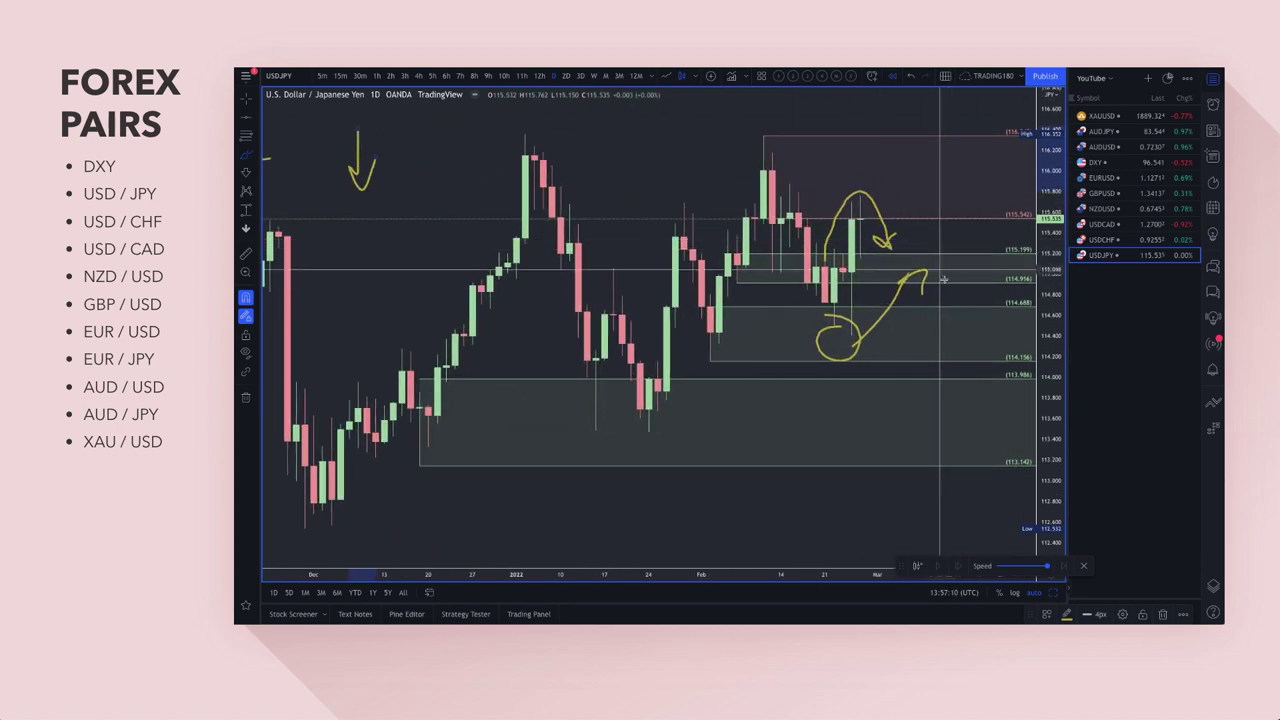
{"action": "left_click_drag", "start_coordinate": [868, 215], "coordinate": [937, 118]}
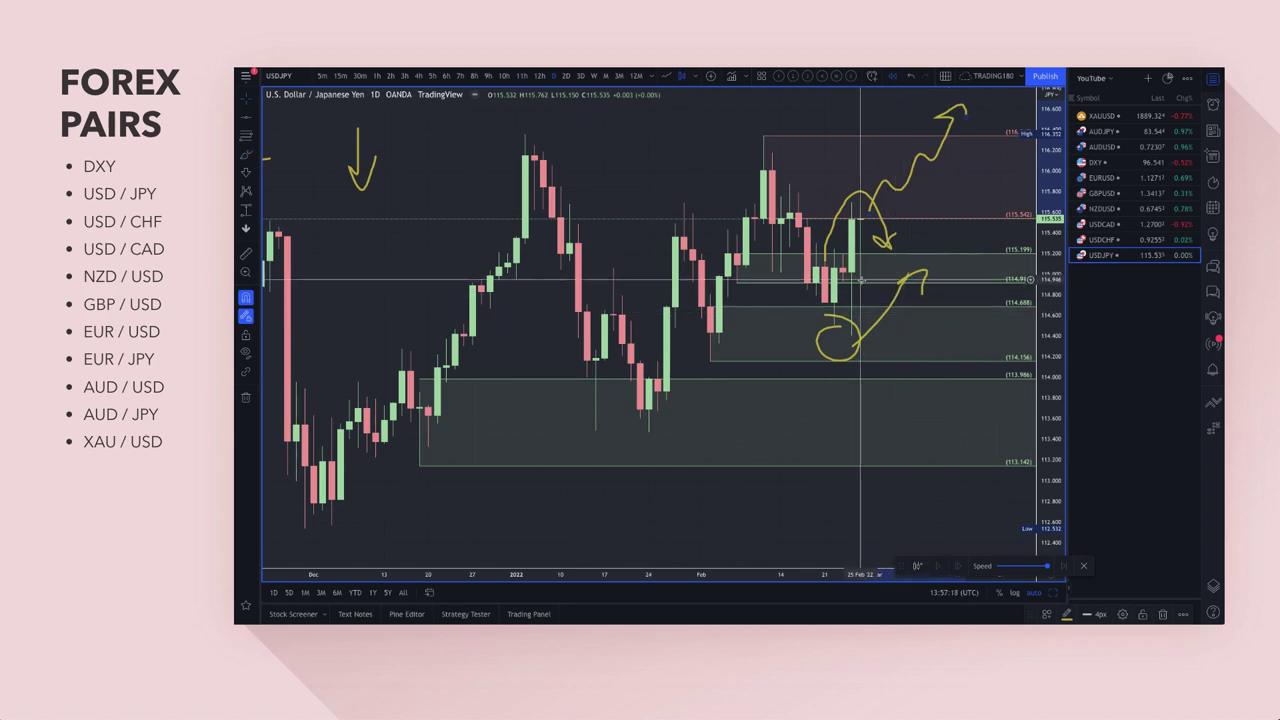
Delete the 115.199–114.916 demand zone and raise the upper edge of the zone below it to 115.000
{"action": "key", "text": "Delete"}
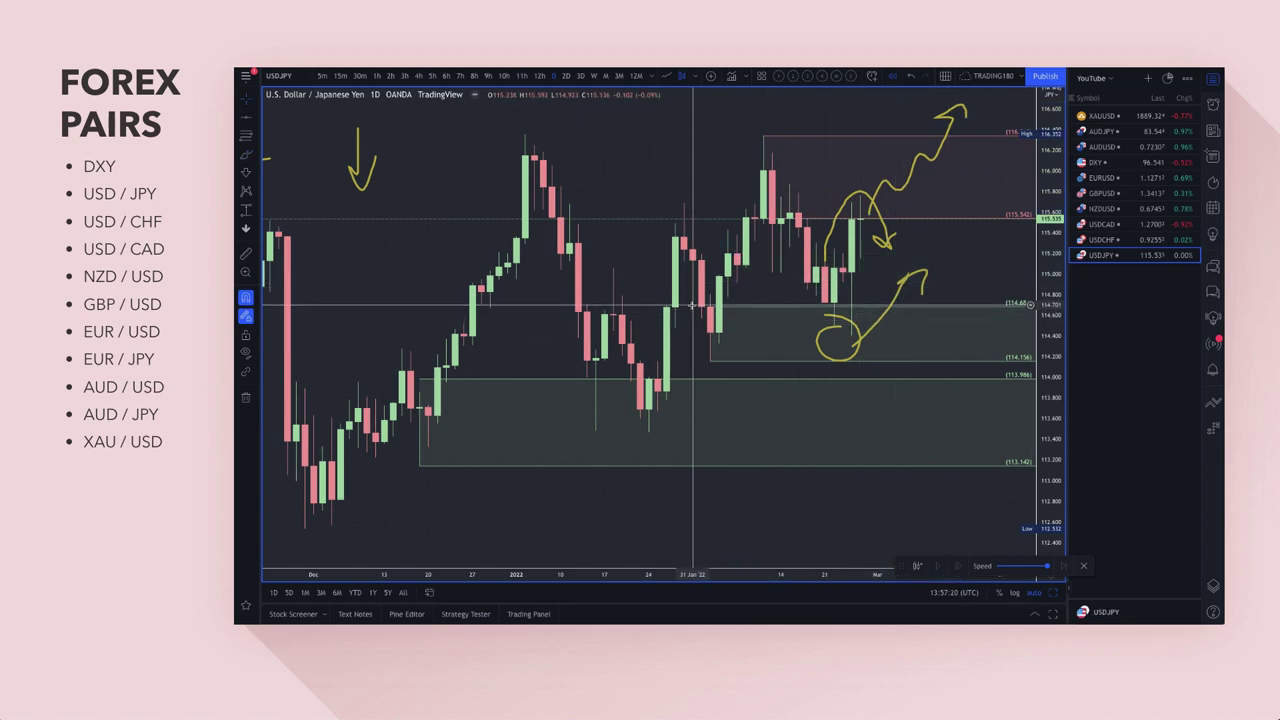
{"action": "left_click", "coordinate": [851, 270]}
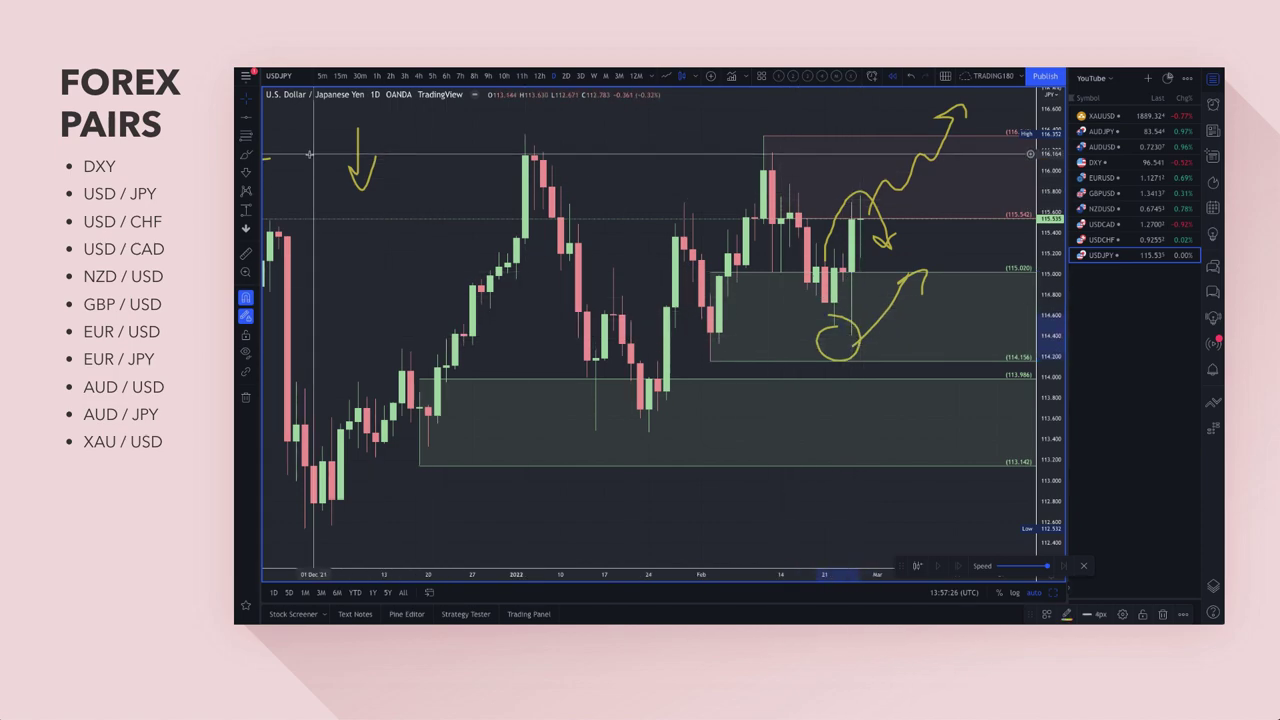
Brush an arrow from the latest candle dipping into the 115.000–114.156 demand zone and bouncing up toward 115.542
{"action": "left_click", "coordinate": [755, 218]}
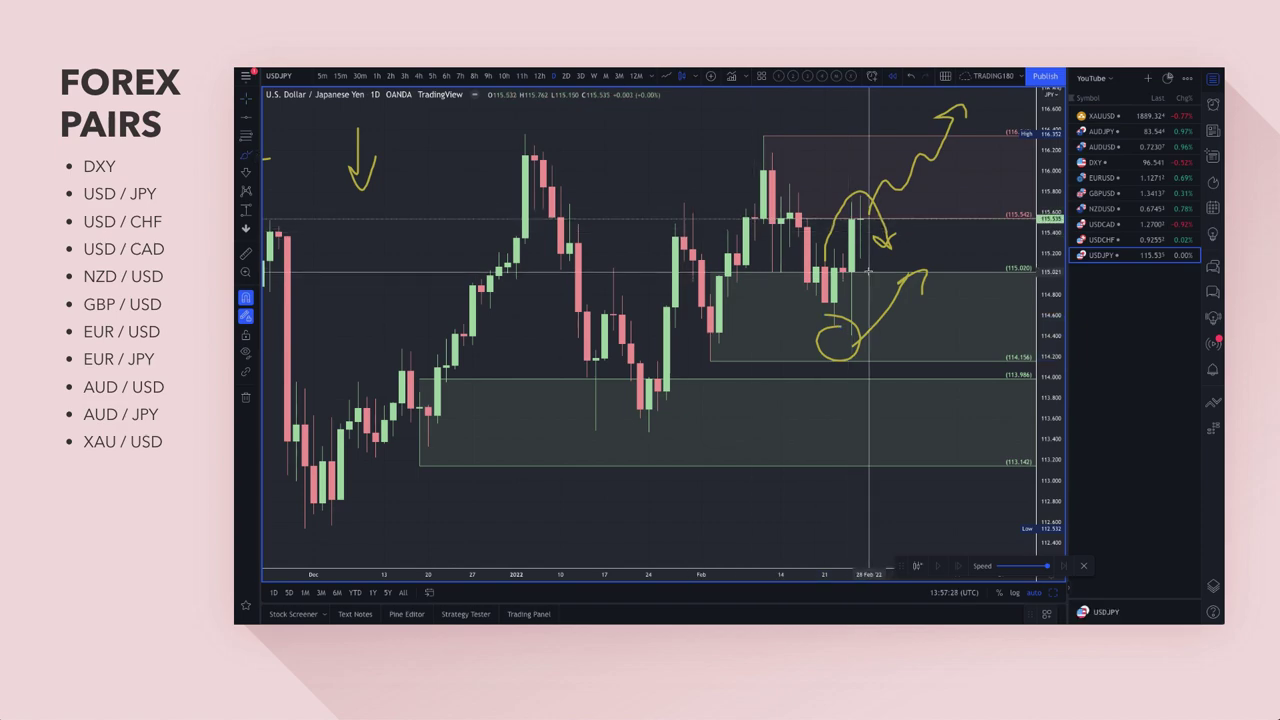
{"action": "mouse_move", "coordinate": [868, 258]}
{"action": "left_mouse_down"}
{"action": "mouse_move", "coordinate": [870, 298]}
{"action": "mouse_move", "coordinate": [975, 217]}
{"action": "left_mouse_up"}
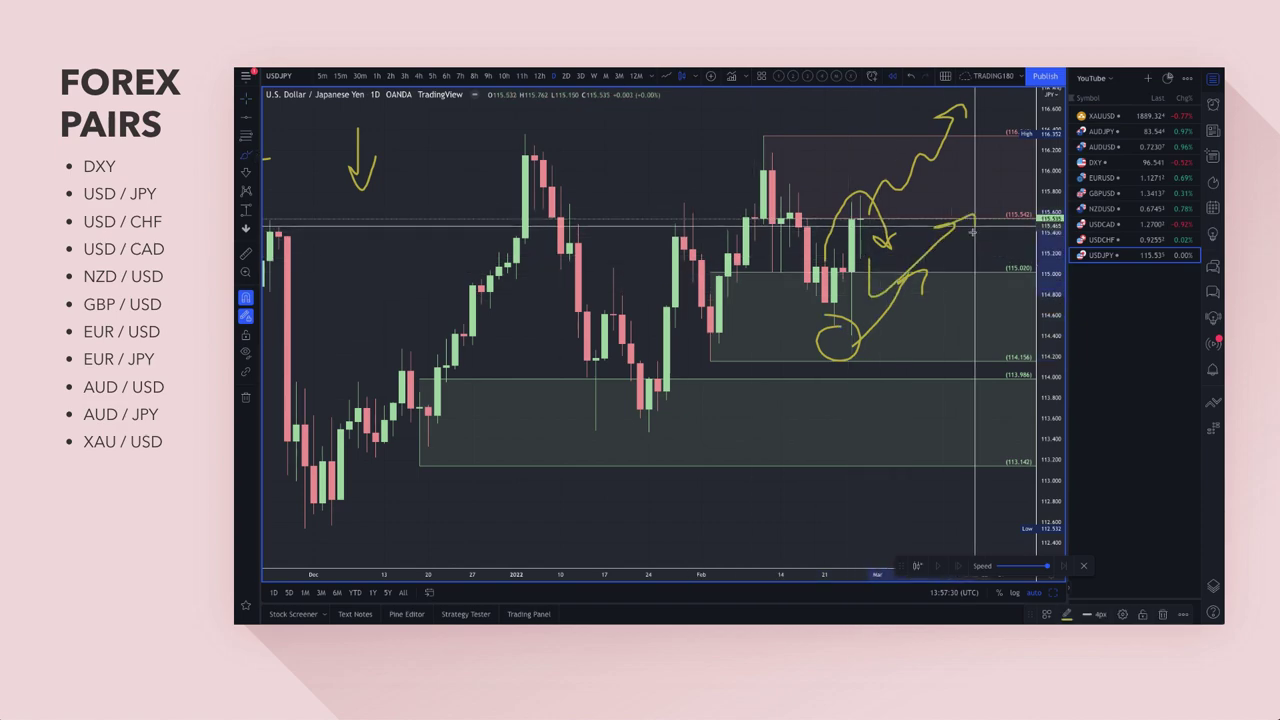
{"action": "scroll", "coordinate": [654, 263], "scroll_direction": "down", "scroll_amount": 3}
{"action": "scroll", "coordinate": [654, 263], "scroll_direction": "left", "scroll_amount": 3}
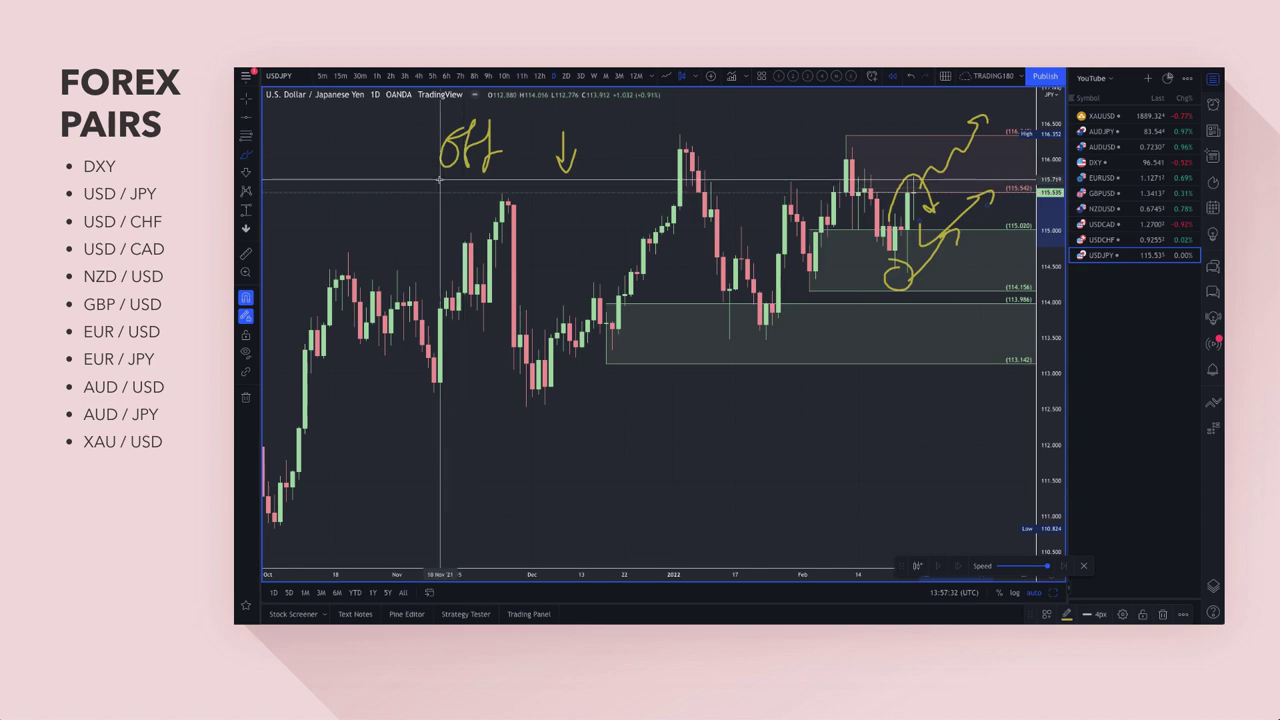
Brush a frame around the handwritten "Off" on the USDJPY chart and circle the empty area near 111 below the demand zones
{"action": "mouse_move", "coordinate": [433, 177]}
{"action": "left_mouse_down"}
{"action": "mouse_move", "coordinate": [518, 110]}
{"action": "mouse_move", "coordinate": [519, 183]}
{"action": "mouse_move", "coordinate": [428, 179]}
{"action": "left_mouse_up"}
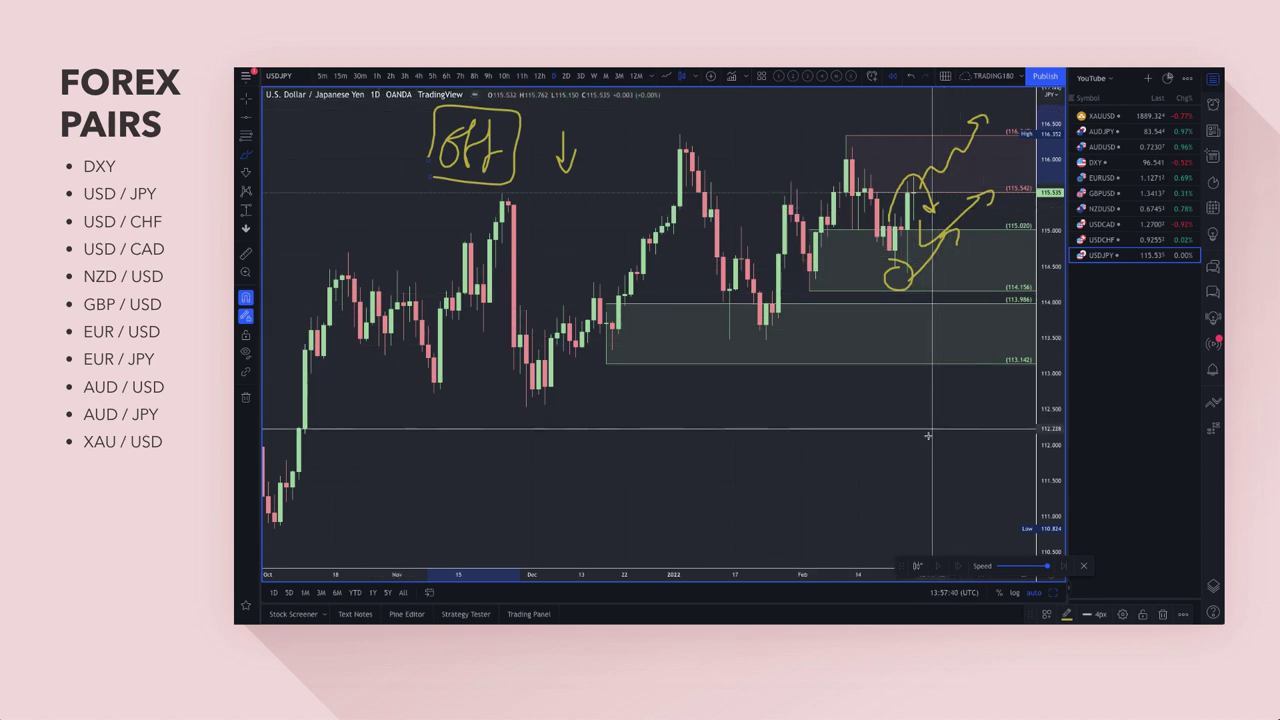
{"action": "scroll", "coordinate": [933, 481], "scroll_direction": "down", "scroll_amount": 2}
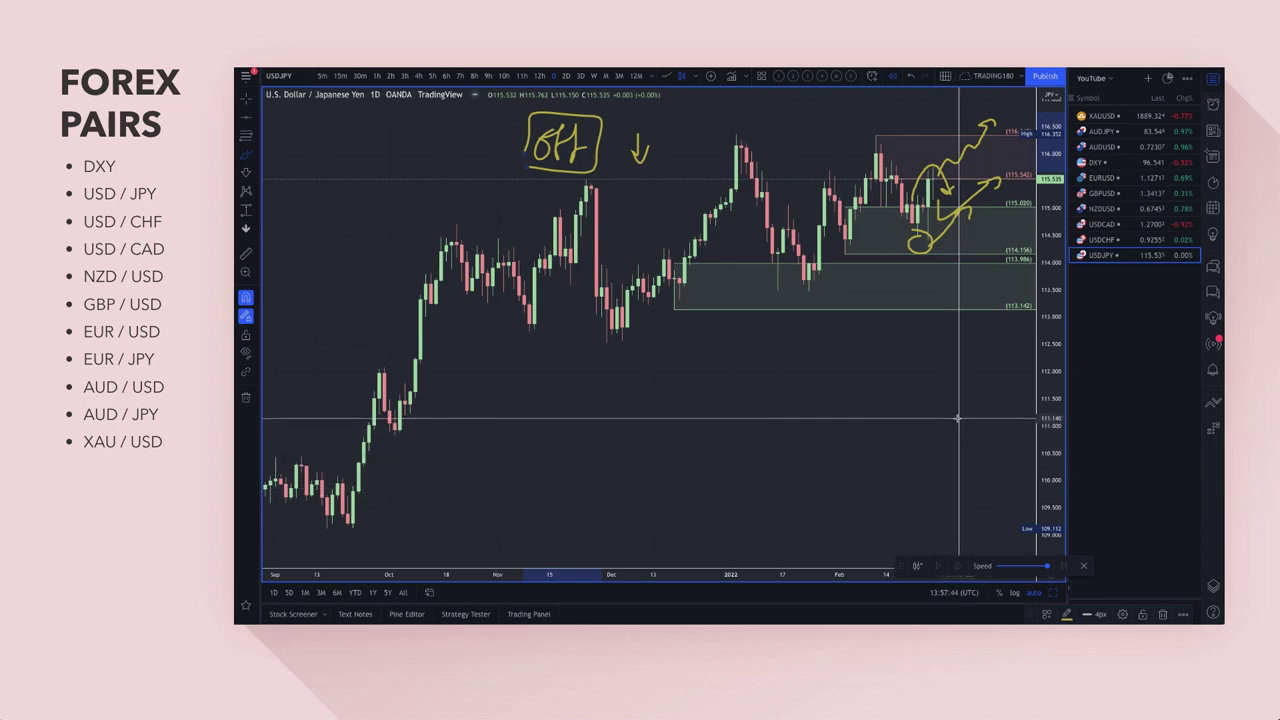
{"action": "left_click_drag", "start_coordinate": [950, 401], "coordinate": [942, 433]}
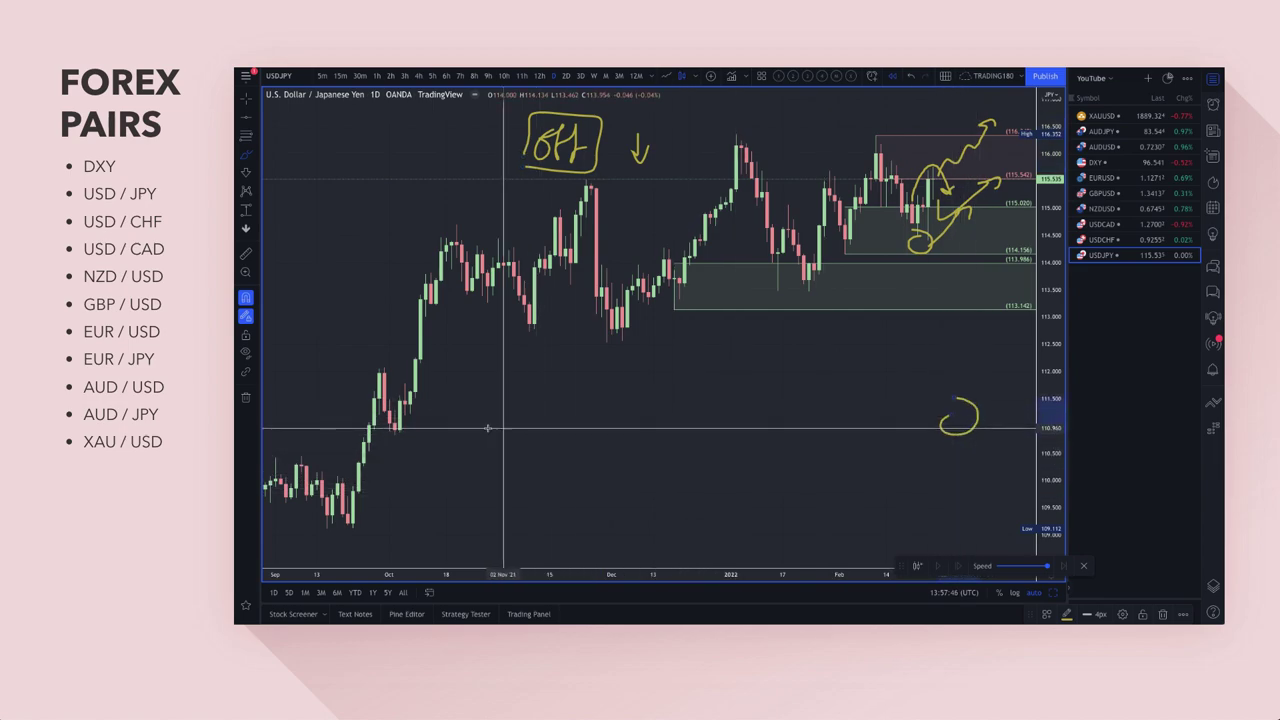
Mark a demand zone at the early-October 2021 pullback low on the USDJPY chart
{"action": "left_click", "coordinate": [247, 138]}
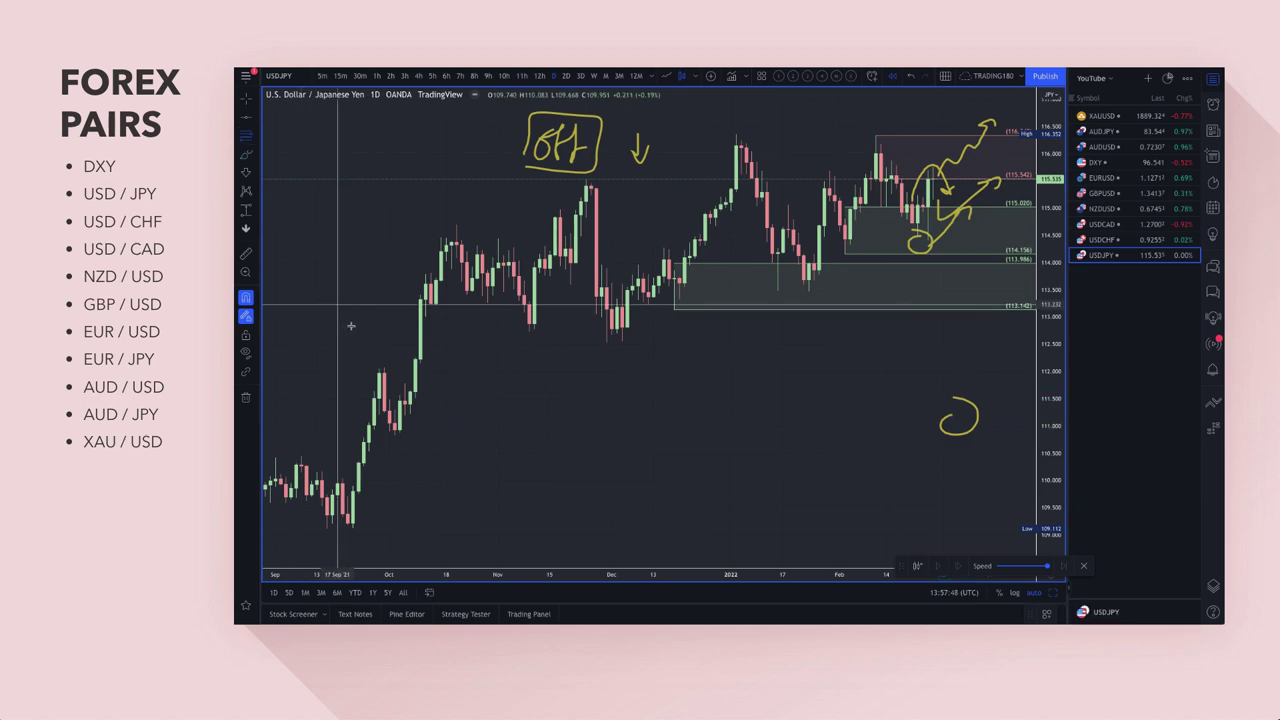
{"action": "left_click_drag", "start_coordinate": [405, 399], "coordinate": [395, 434]}
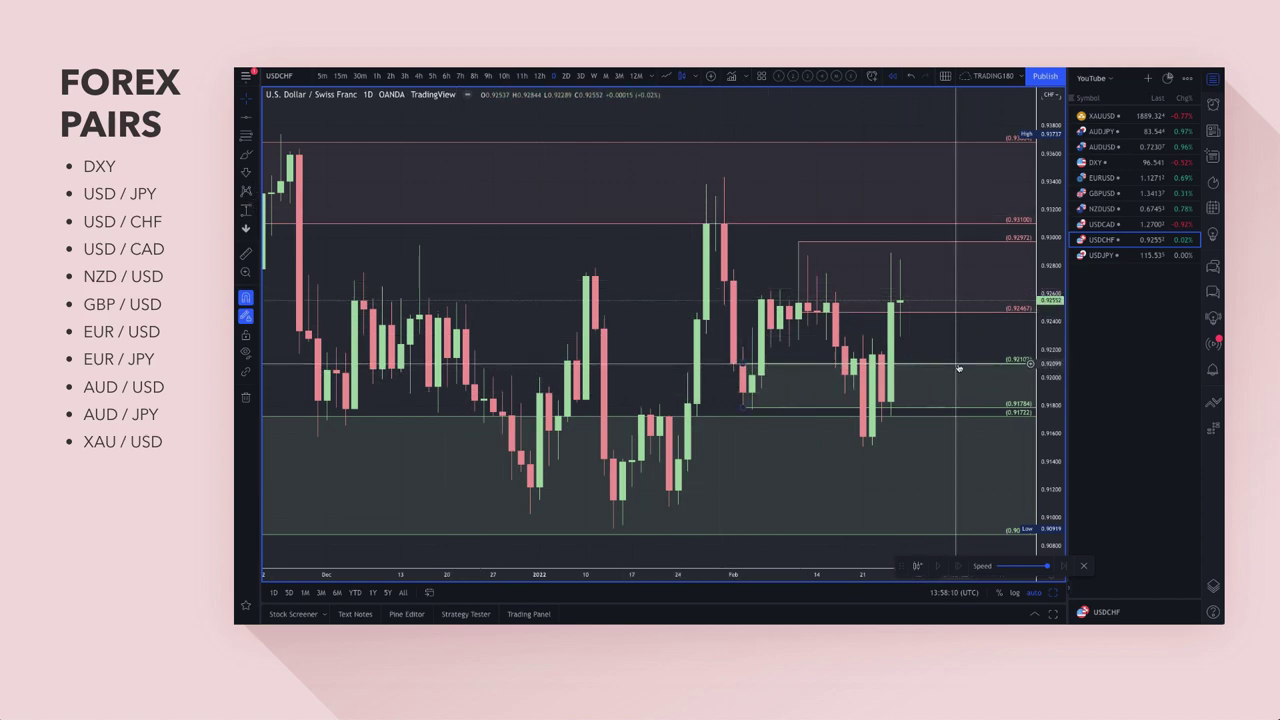
Delete the small demand zone with its lower edge at 0.91784 on the USDCHF daily chart
{"action": "key", "text": "Delete"}
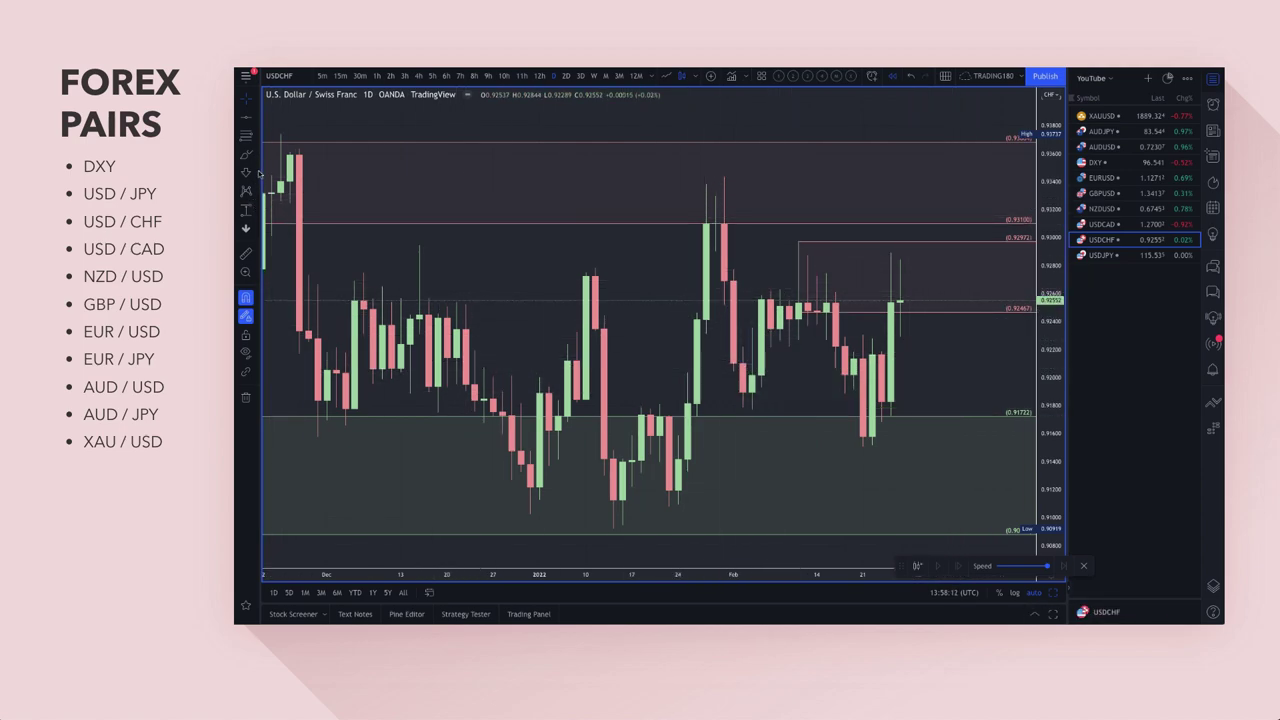
Place a Long Position on the 21 February USDCHF candle with entry 0.91578, stop 0.91296 and target 0.92552
{"action": "left_click", "coordinate": [254, 137]}
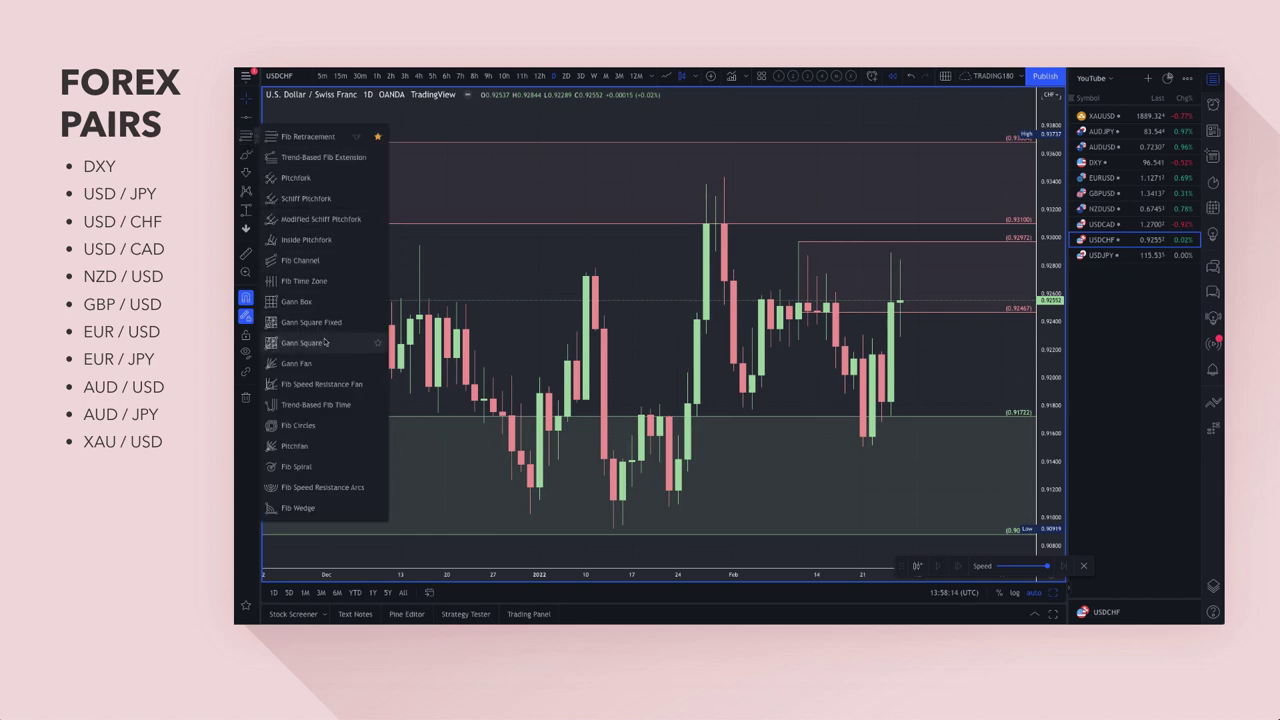
{"action": "left_click", "coordinate": [250, 209]}
{"action": "left_click", "coordinate": [313, 215]}
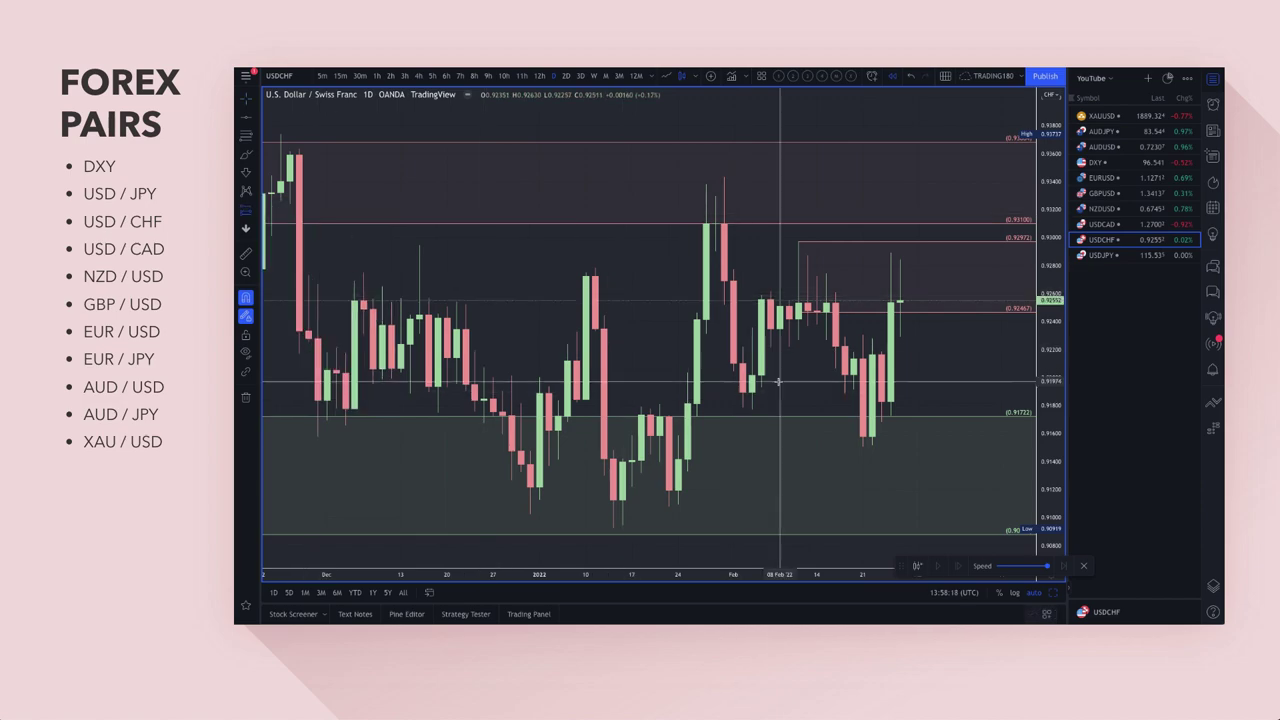
{"action": "left_click", "coordinate": [862, 437]}
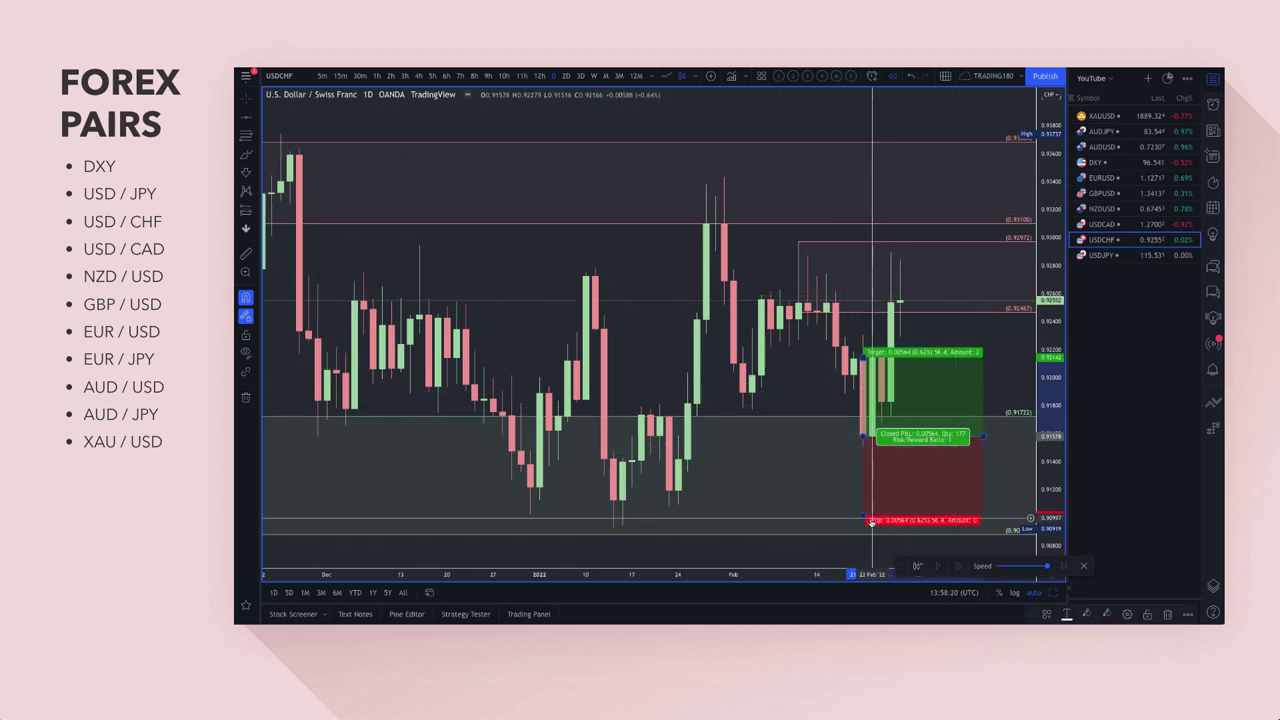
{"action": "left_click_drag", "start_coordinate": [864, 520], "coordinate": [870, 482]}
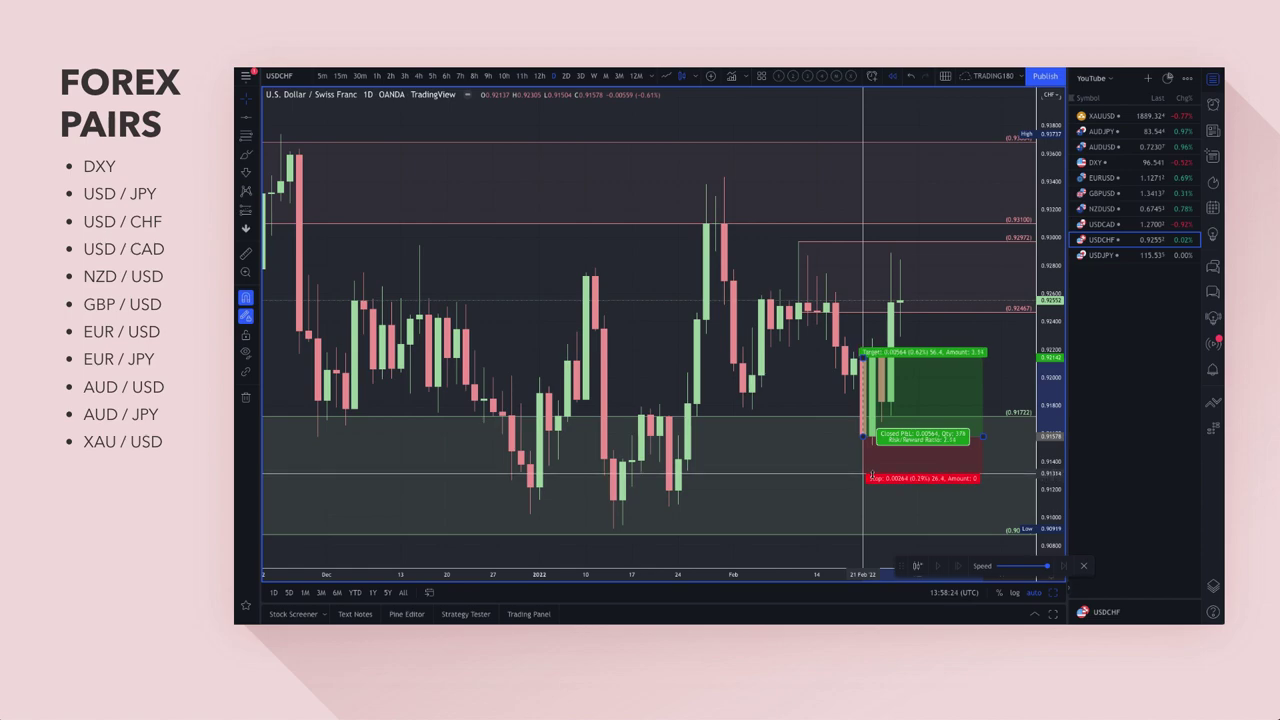
{"action": "left_click", "coordinate": [876, 456]}
{"action": "left_click_drag", "start_coordinate": [864, 358], "coordinate": [894, 288]}
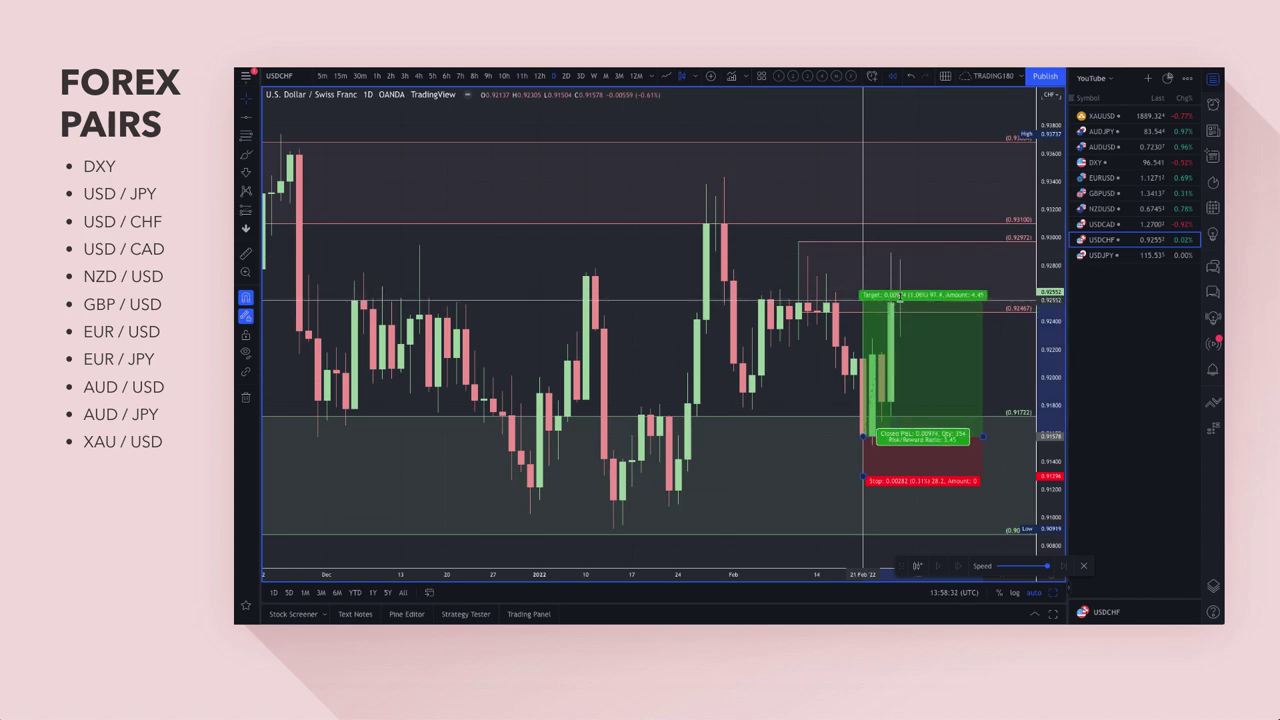
{"action": "left_click_drag", "start_coordinate": [899, 296], "coordinate": [900, 297]}
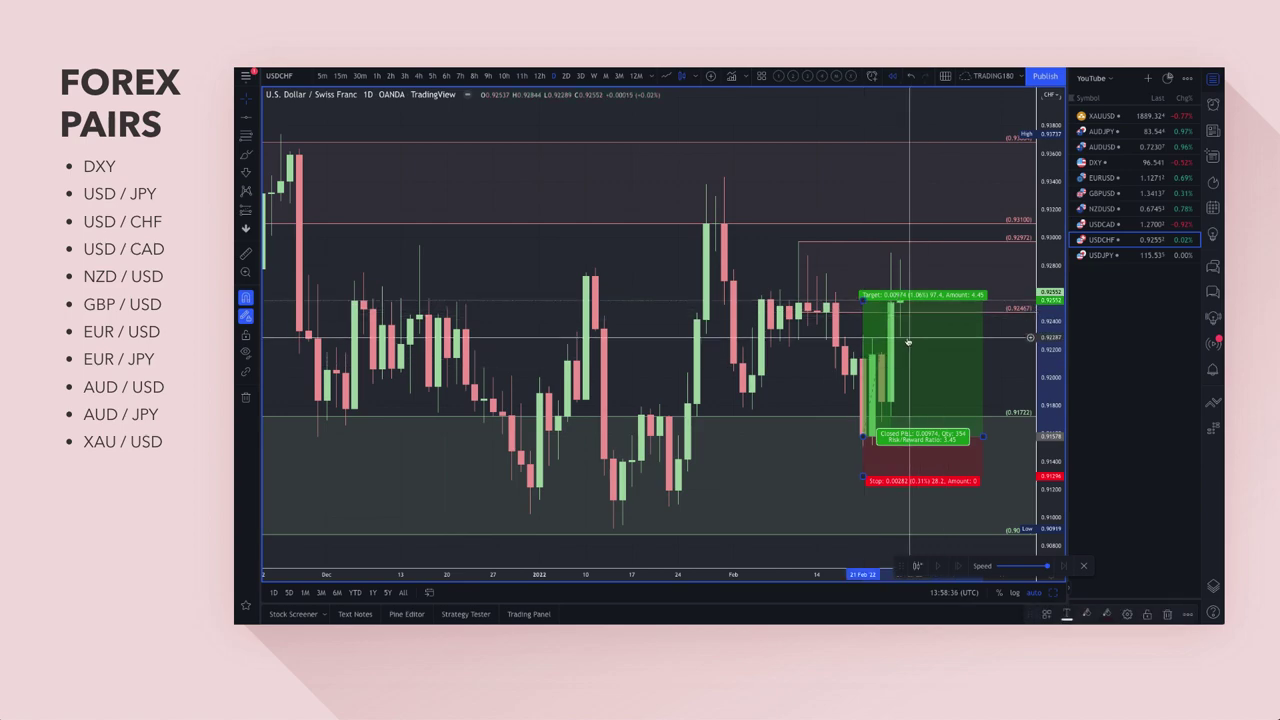
Brush a rising zigzag arrow from the latest USDCHF candle through the supply zones and a falling path into the 0.91722–0.90881 demand zone
{"action": "scroll", "coordinate": [925, 330], "scroll_direction": "down", "scroll_amount": 3}
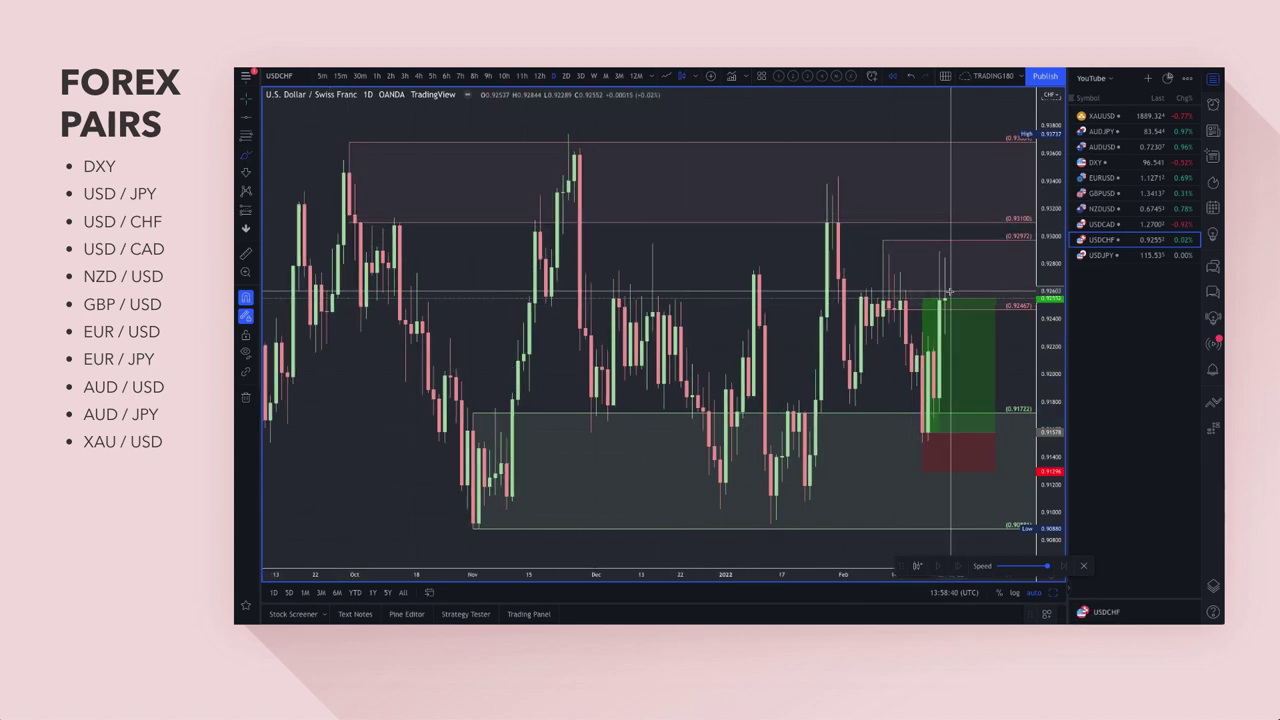
{"action": "scroll", "coordinate": [949, 291], "scroll_direction": "down", "scroll_amount": 3}
{"action": "mouse_move", "coordinate": [930, 208]}
{"action": "left_mouse_down"}
{"action": "mouse_move", "coordinate": [960, 222]}
{"action": "mouse_move", "coordinate": [943, 240]}
{"action": "mouse_move", "coordinate": [940, 175]}
{"action": "mouse_move", "coordinate": [974, 136]}
{"action": "left_mouse_up"}
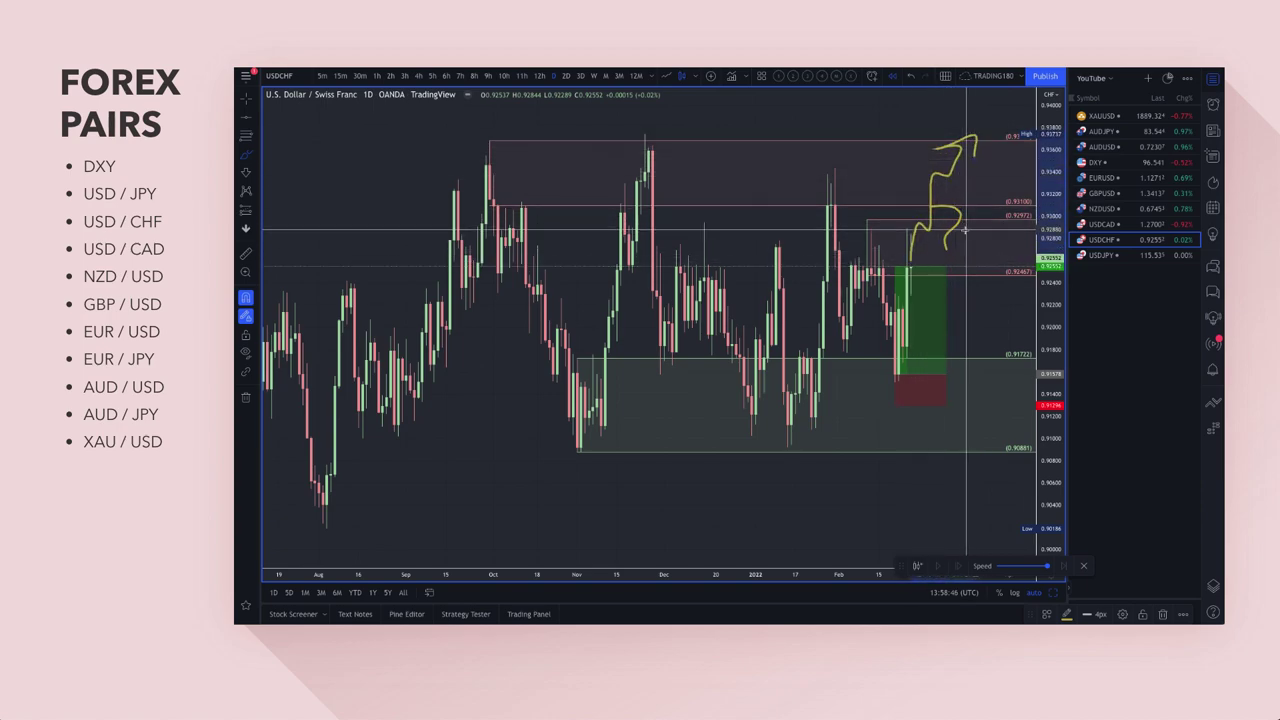
{"action": "left_click", "coordinate": [244, 155]}
{"action": "left_click_drag", "start_coordinate": [913, 265], "coordinate": [962, 382]}
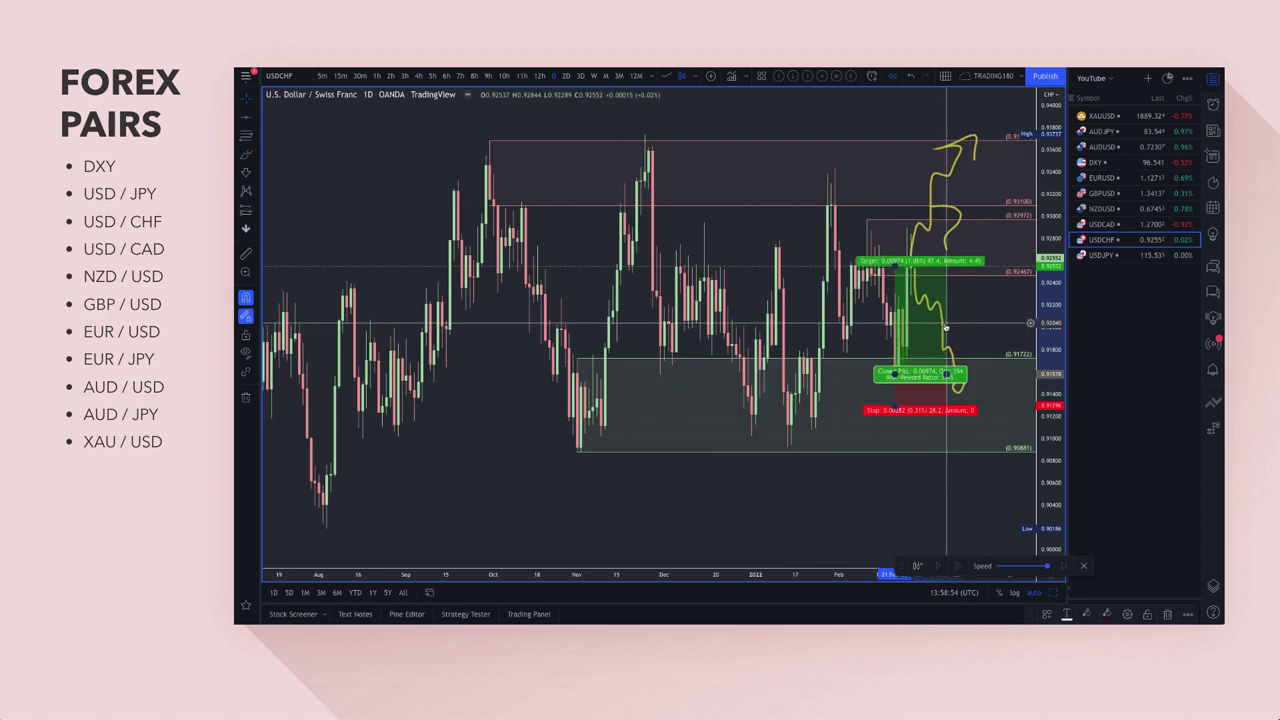
Delete the long position and the brushed price paths from the USDCHF chart
{"action": "key", "text": "Delete"}
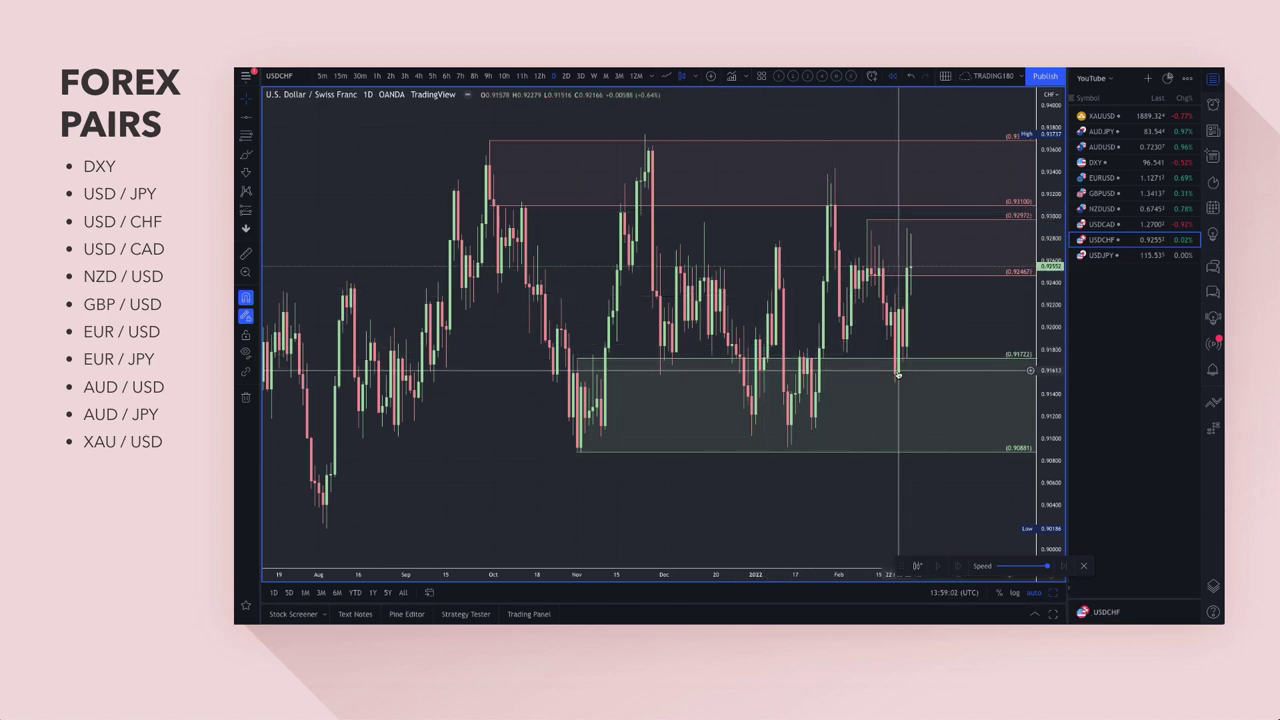
Mark a USDCHF demand zone from 0.92166 down to 0.91504, starting at the 21 February low
{"action": "scroll", "coordinate": [779, 375], "scroll_direction": "up", "scroll_amount": 5}
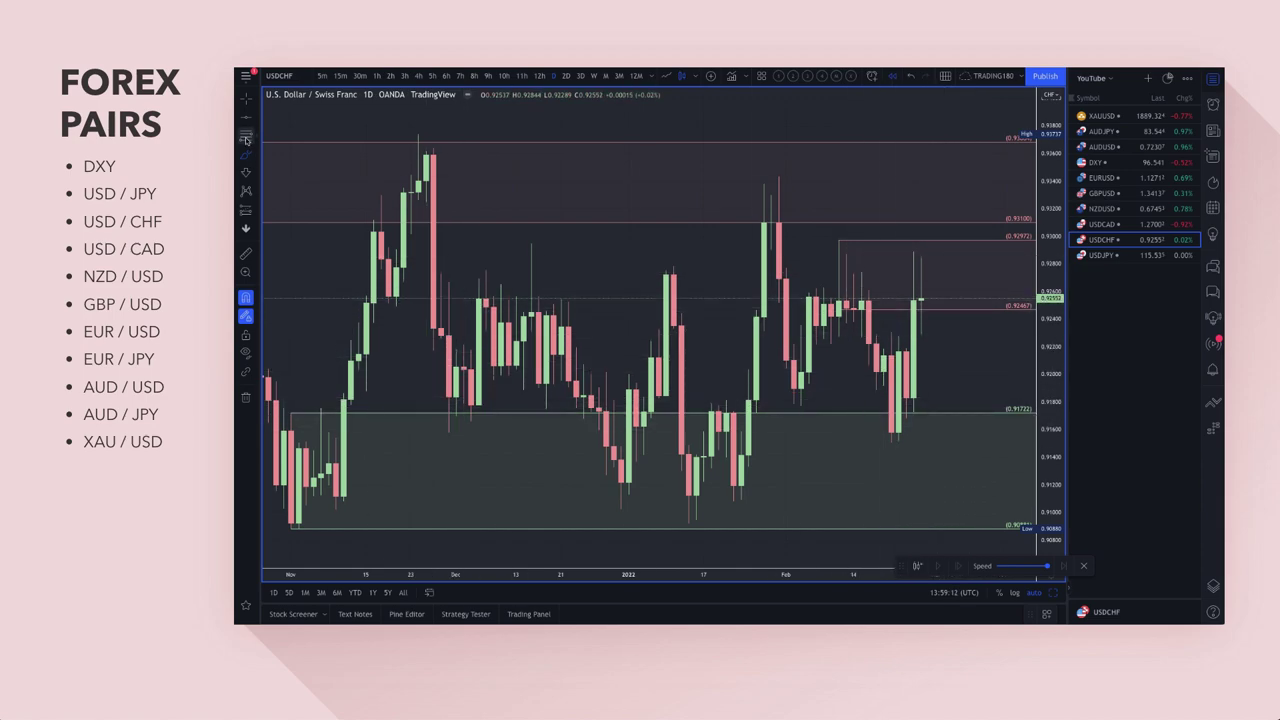
{"action": "left_click", "coordinate": [906, 352]}
{"action": "scroll", "coordinate": [801, 447], "scroll_direction": "down", "scroll_amount": 5}
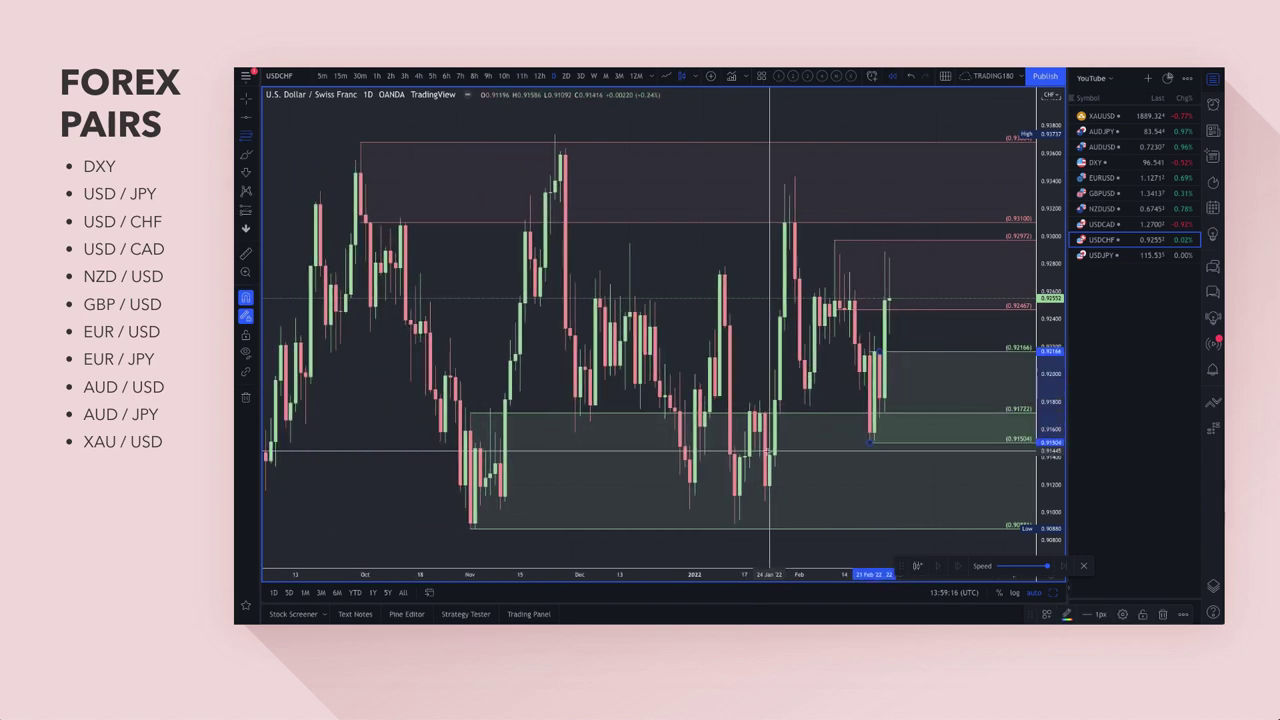
Brush an arrow from the latest candle dipping into the 0.92166–0.91504 demand zone and bouncing, plus a rising arrow out of the lower demand zone
{"action": "left_click", "coordinate": [245, 156]}
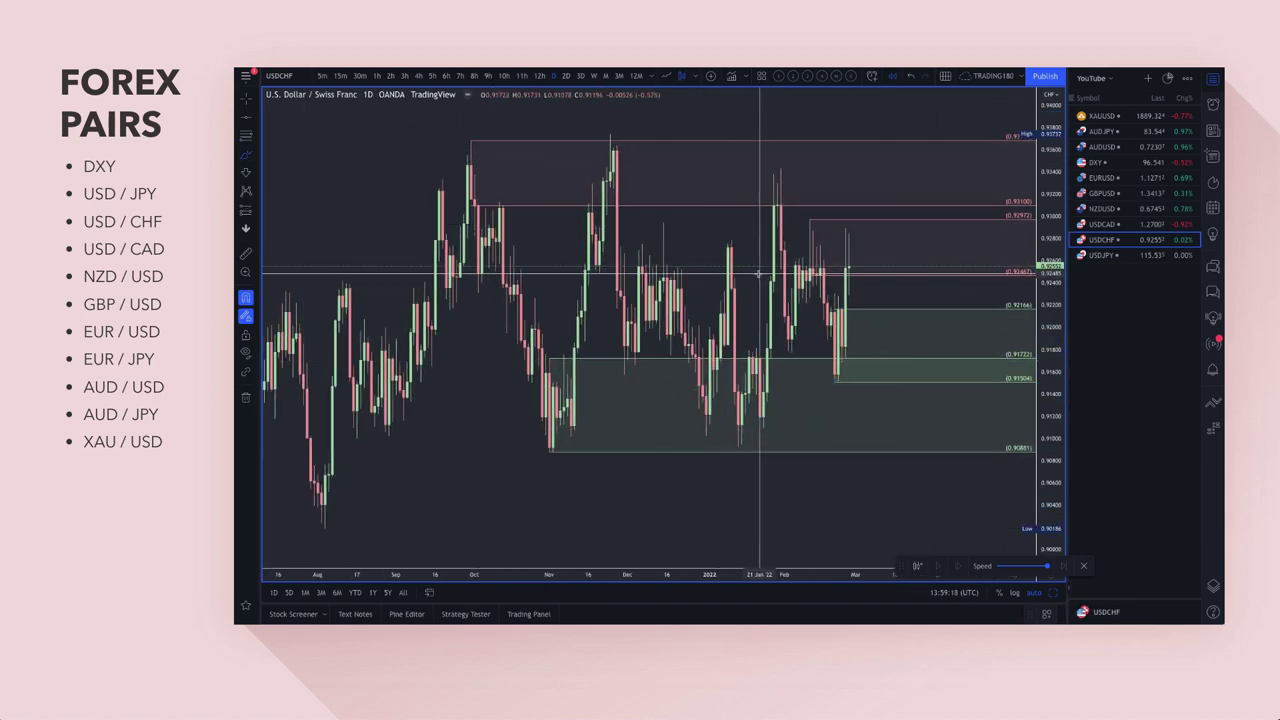
{"action": "mouse_move", "coordinate": [848, 268]}
{"action": "left_mouse_down"}
{"action": "mouse_move", "coordinate": [864, 345]}
{"action": "mouse_move", "coordinate": [923, 277]}
{"action": "mouse_move", "coordinate": [948, 285]}
{"action": "left_mouse_up"}
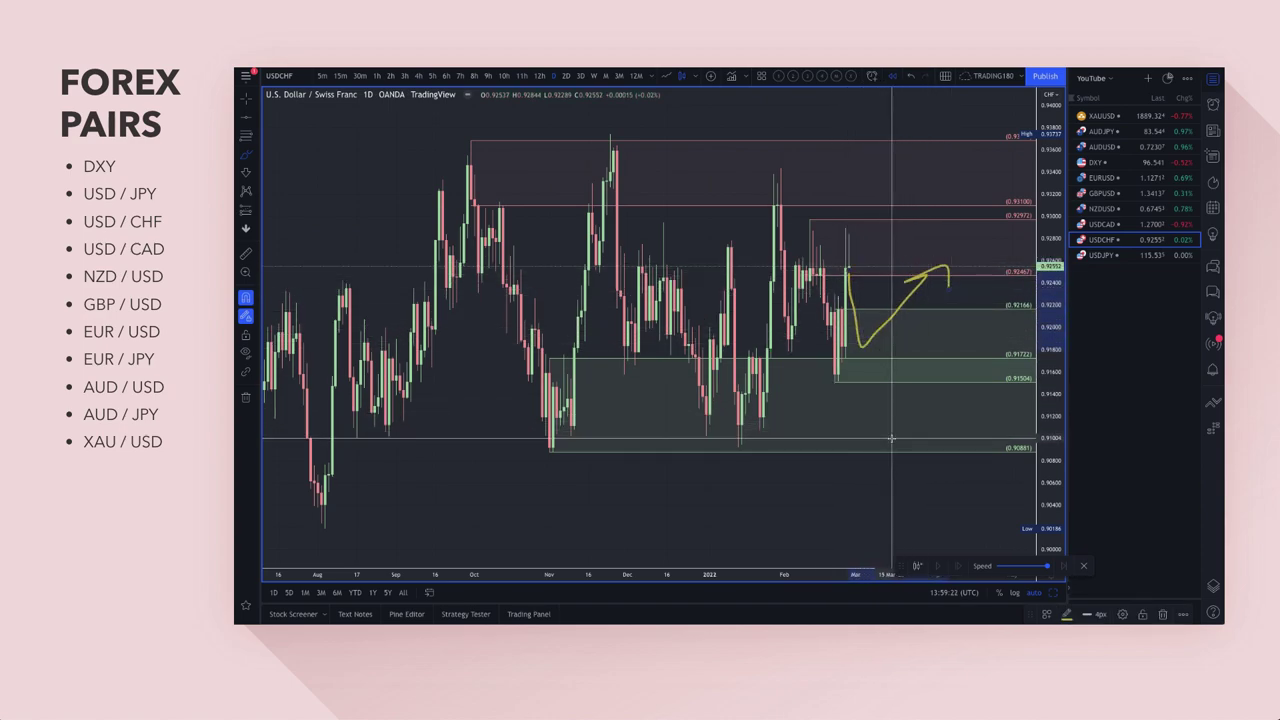
{"action": "mouse_move", "coordinate": [900, 432]}
{"action": "left_mouse_down"}
{"action": "mouse_move", "coordinate": [897, 450]}
{"action": "mouse_move", "coordinate": [998, 366]}
{"action": "left_mouse_up"}
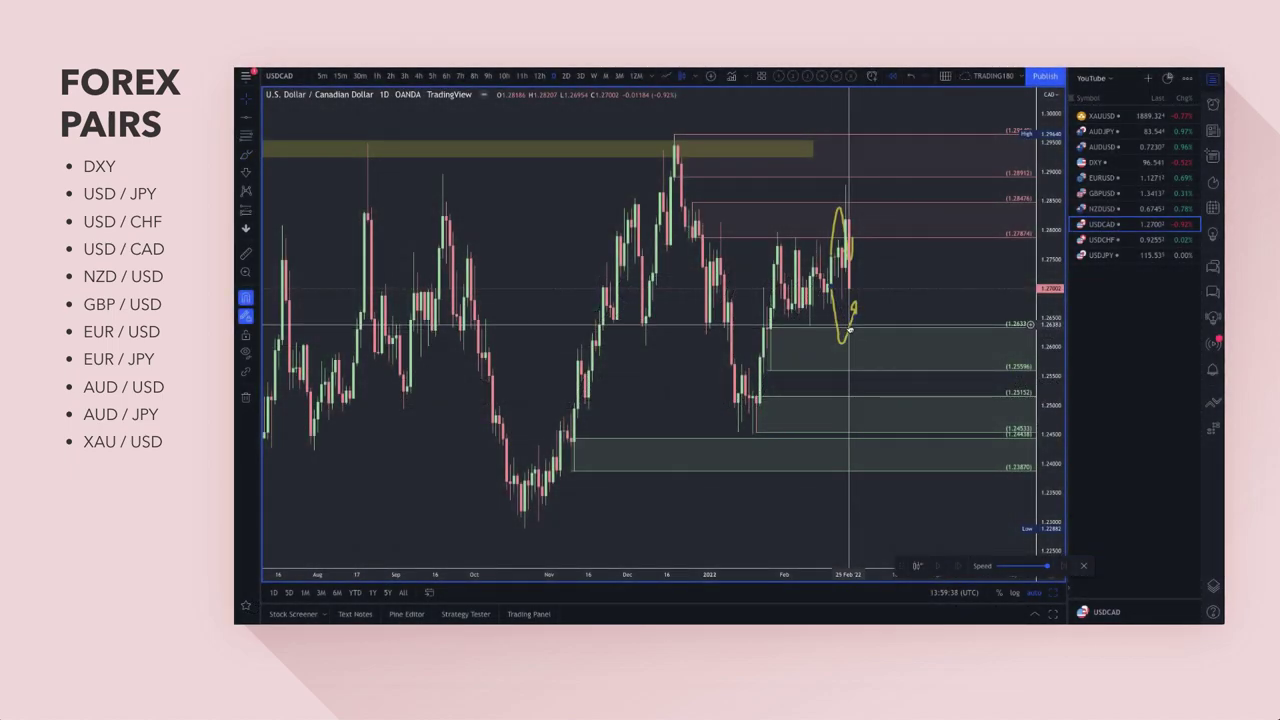
Remove the old brushed arrows and the yellow rectangle from the USDCAD chart
{"action": "key", "text": "ctrl+z"}
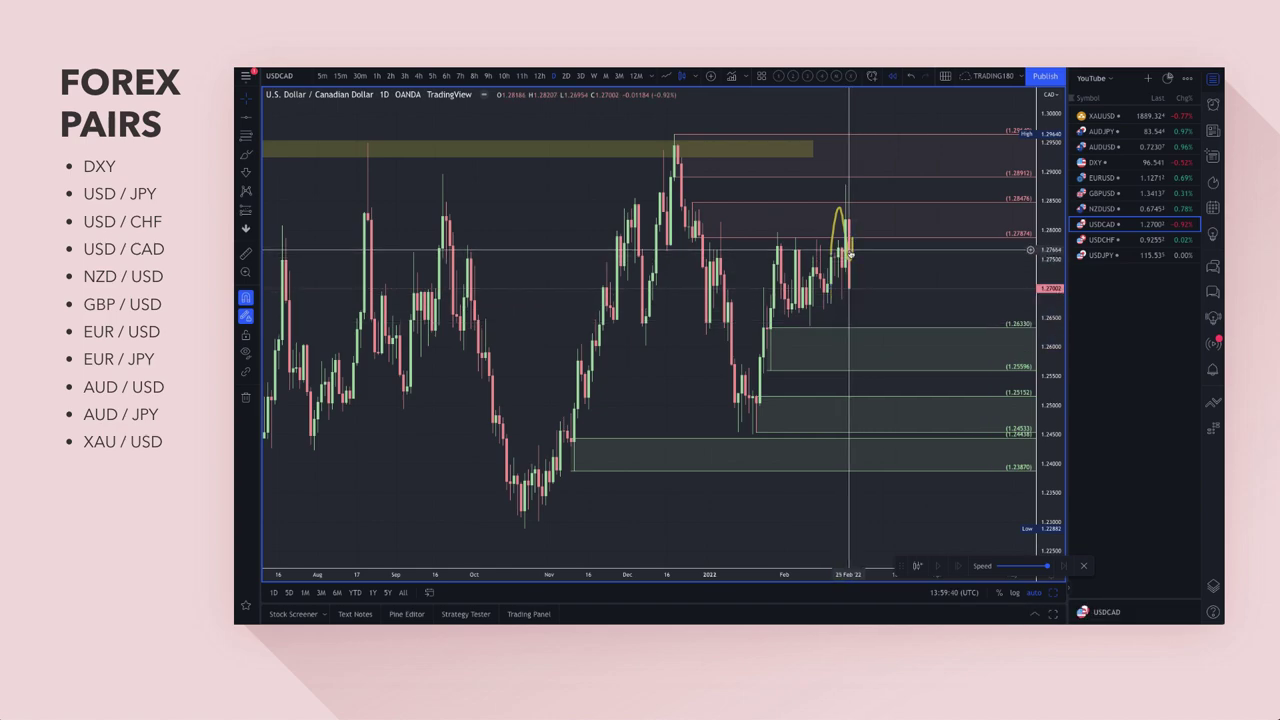
{"action": "scroll", "coordinate": [910, 277], "scroll_direction": "up", "scroll_amount": 5}
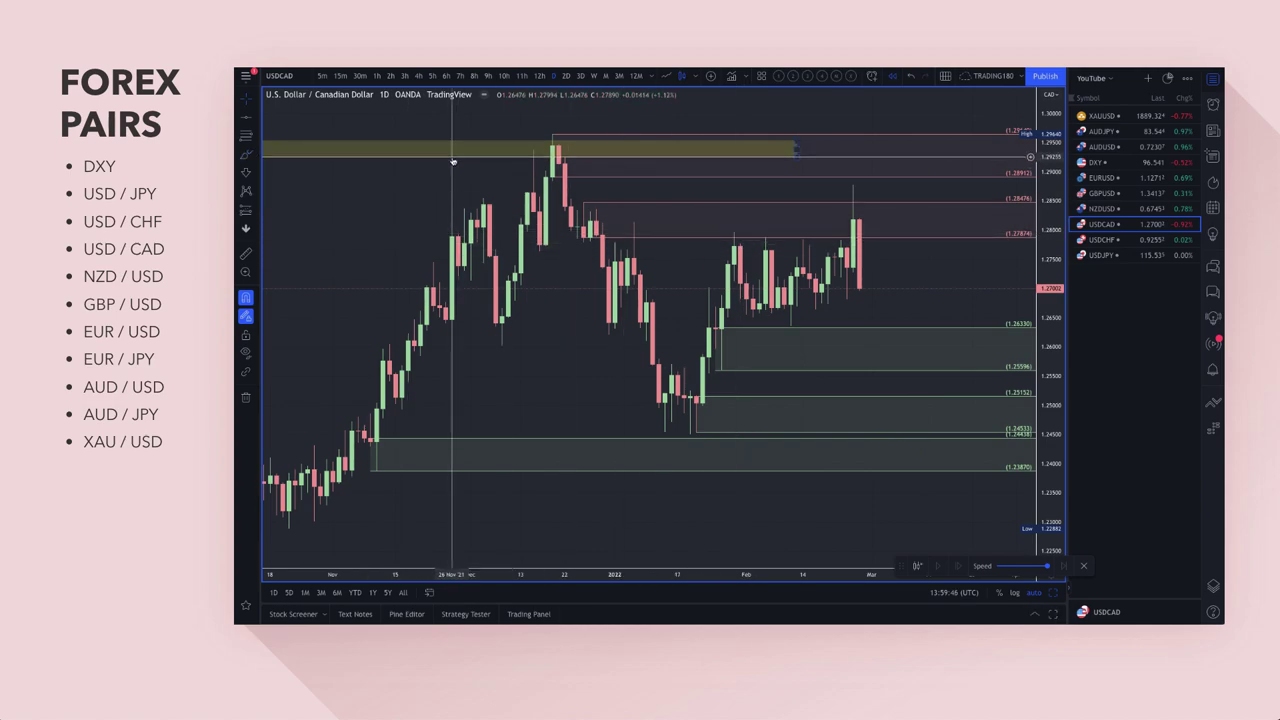
{"action": "key", "text": "ctrl+z"}
Mark a USDCAD demand zone from 1.27696 down to the 10 February low
{"action": "left_click", "coordinate": [245, 155]}
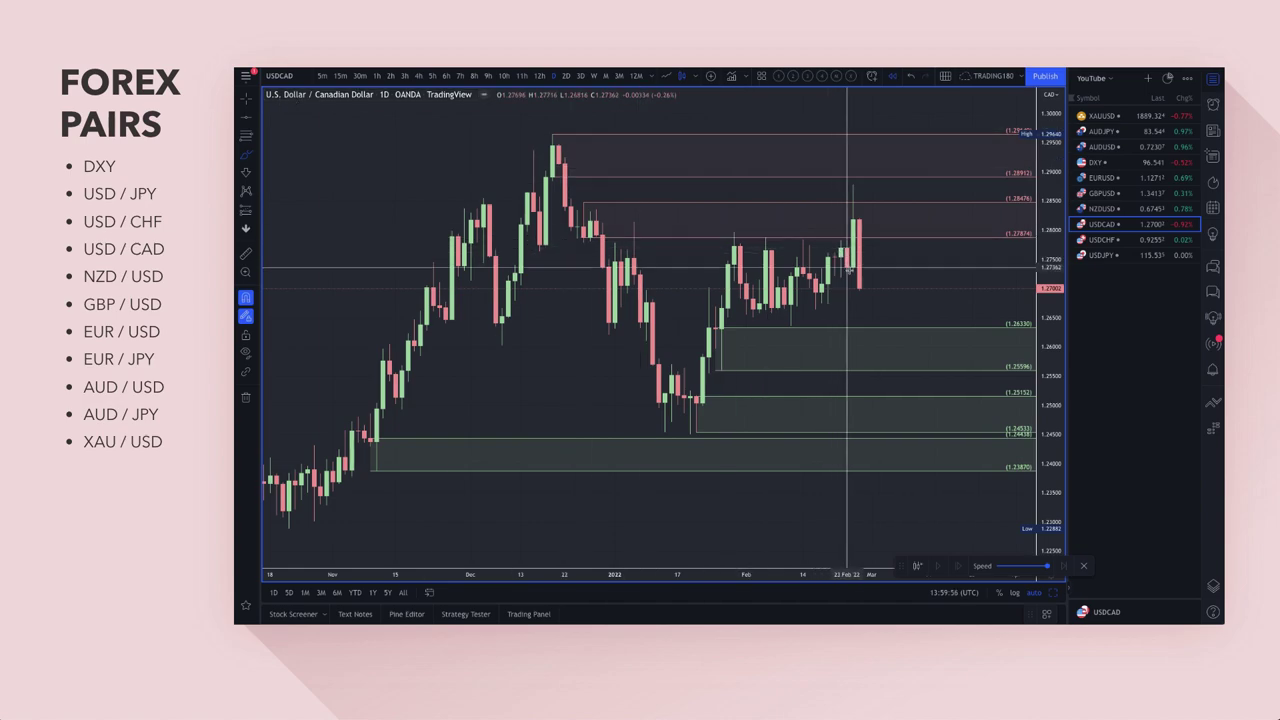
{"action": "mouse_move", "coordinate": [855, 185]}
{"action": "left_mouse_down"}
{"action": "mouse_move", "coordinate": [833, 200]}
{"action": "mouse_move", "coordinate": [845, 267]}
{"action": "mouse_move", "coordinate": [855, 207]}
{"action": "left_mouse_up"}
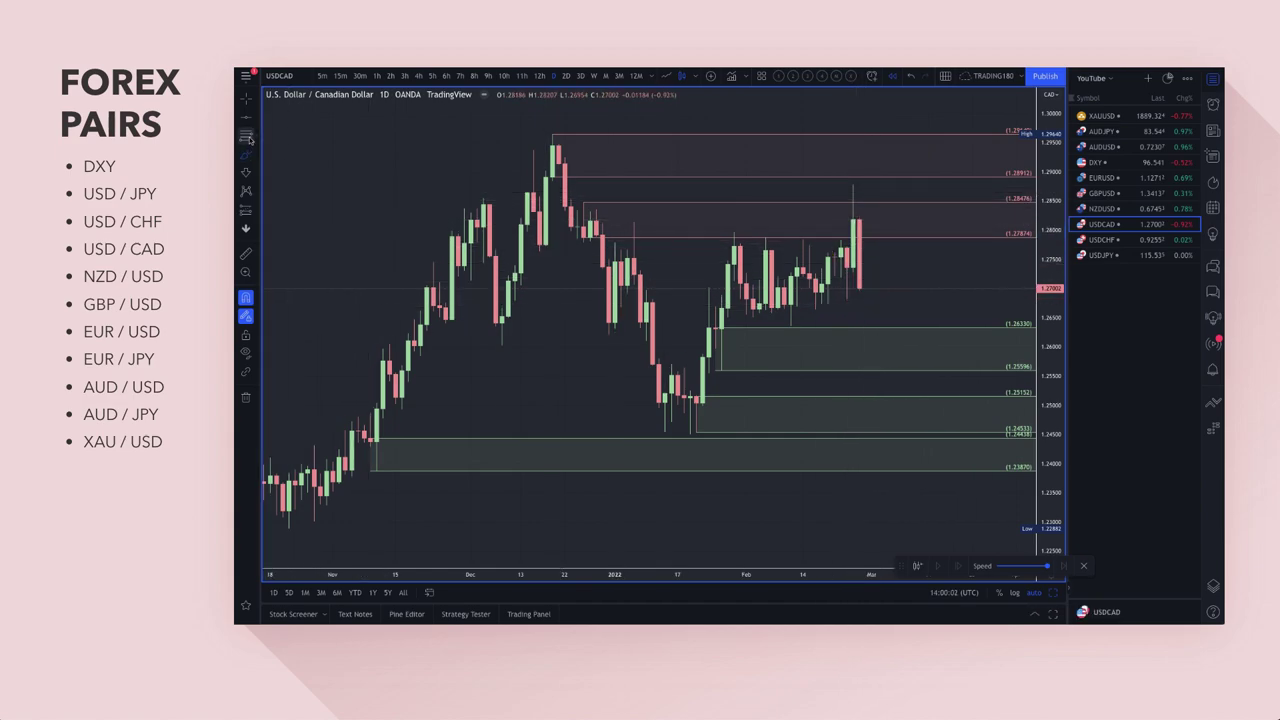
{"action": "mouse_move", "coordinate": [847, 250]}
{"action": "left_mouse_down"}
{"action": "mouse_move", "coordinate": [849, 288]}
{"action": "mouse_move", "coordinate": [790, 288]}
{"action": "mouse_move", "coordinate": [790, 328]}
{"action": "left_mouse_up"}
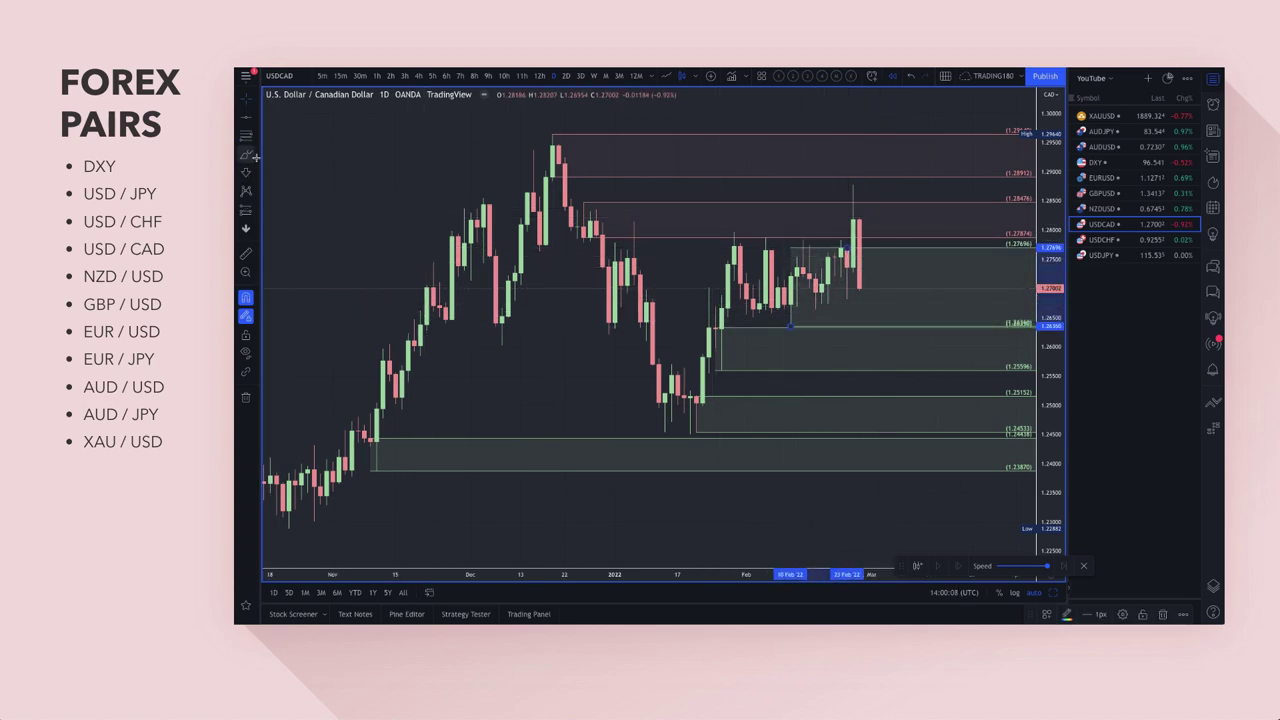
{"action": "left_click", "coordinate": [877, 225]}
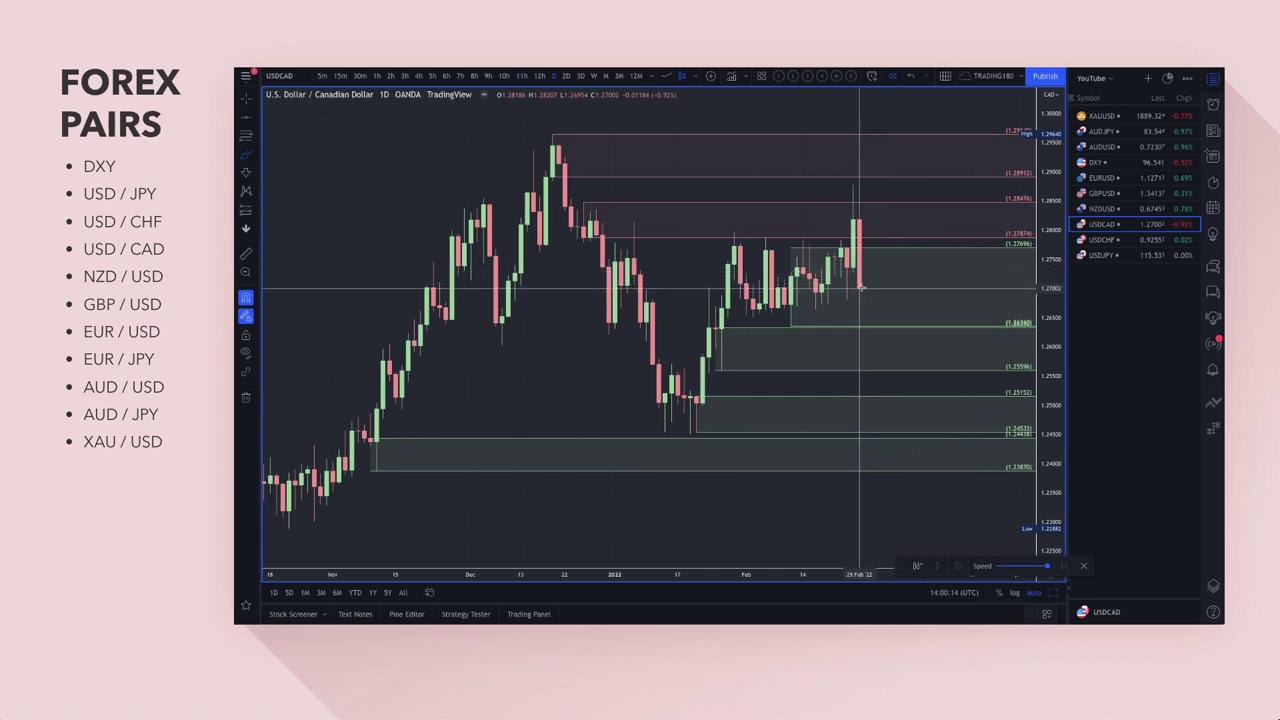
Brush a circle and question mark at the recent USDCAD peak, and sketch expected reactions at the uppermost supply zone and the 1.26330 demand zone
{"action": "left_click", "coordinate": [246, 155]}
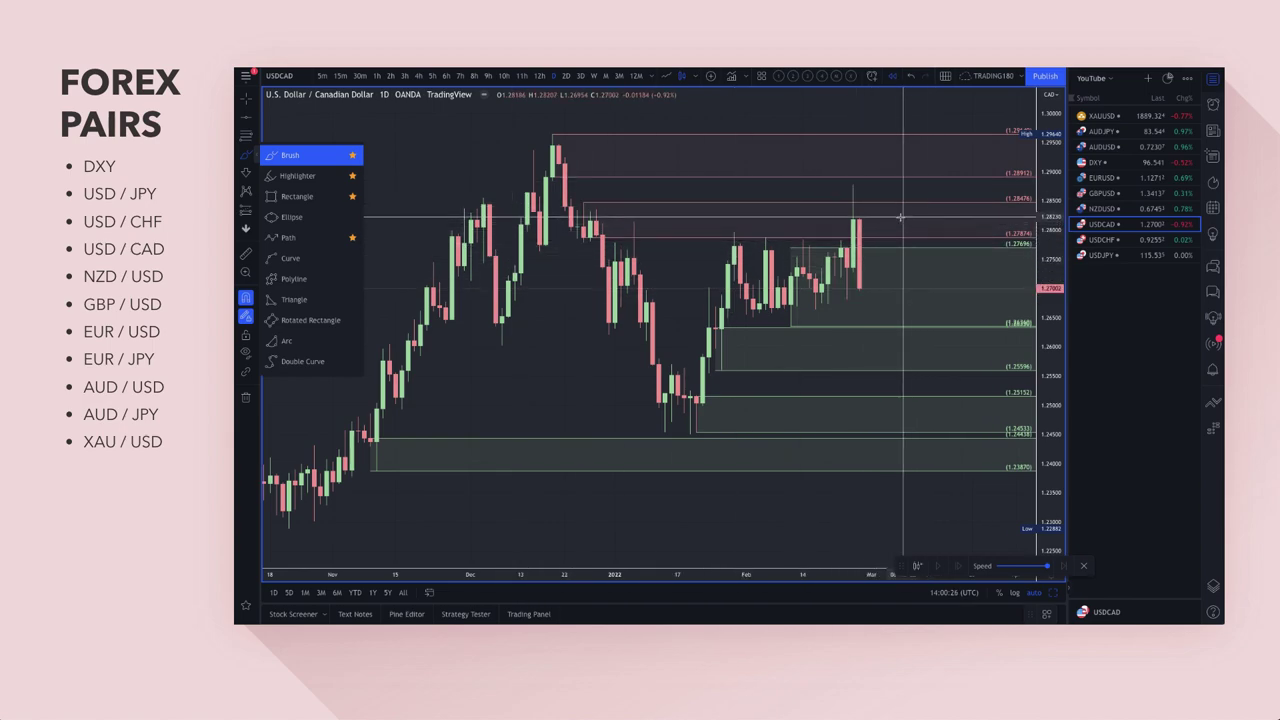
{"action": "left_click_drag", "start_coordinate": [900, 217], "coordinate": [917, 233]}
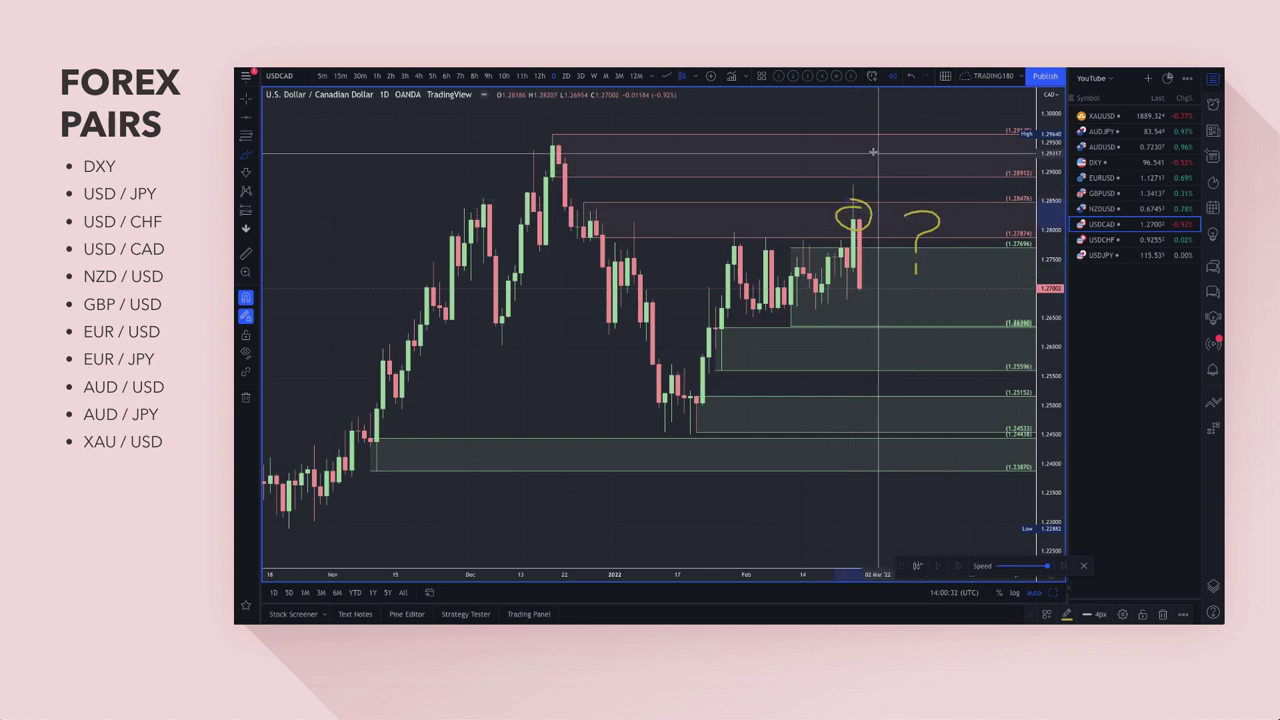
{"action": "mouse_move", "coordinate": [867, 145]}
{"action": "left_mouse_down"}
{"action": "mouse_move", "coordinate": [893, 200]}
{"action": "mouse_move", "coordinate": [899, 184]}
{"action": "left_mouse_up"}
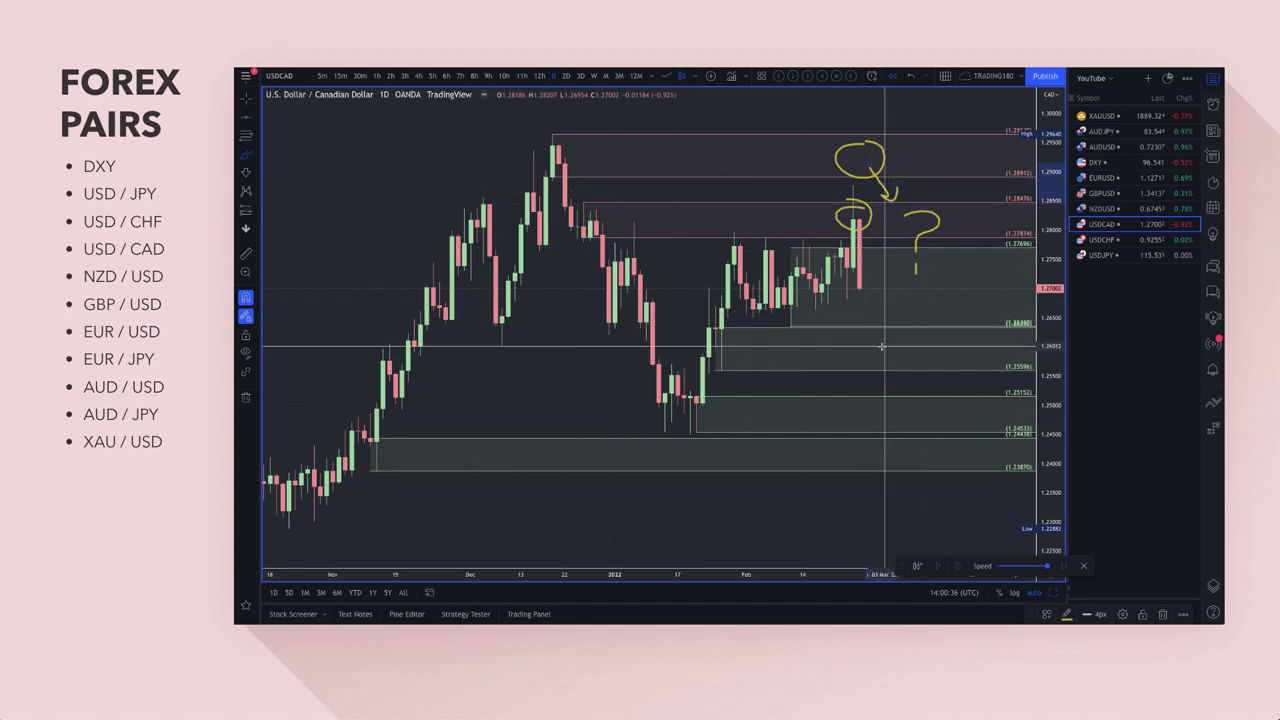
{"action": "mouse_move", "coordinate": [879, 332]}
{"action": "left_mouse_down"}
{"action": "mouse_move", "coordinate": [892, 365]}
{"action": "mouse_move", "coordinate": [906, 327]}
{"action": "mouse_move", "coordinate": [930, 311]}
{"action": "mouse_move", "coordinate": [925, 326]}
{"action": "left_mouse_up"}
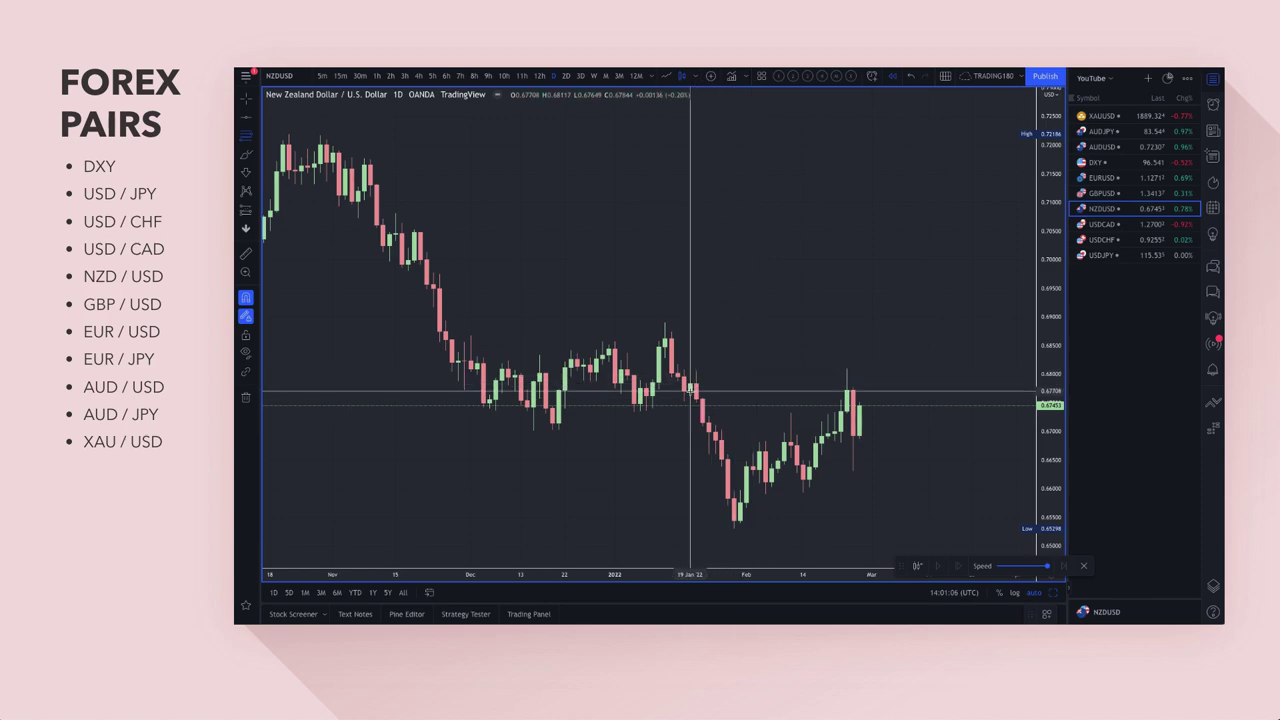
Mark NZDUSD supply zones at 0.68117–0.67708 and 0.68907–0.68478 using the "1. SUPPLY" drawing template
{"action": "left_click_drag", "start_coordinate": [690, 390], "coordinate": [690, 371]}
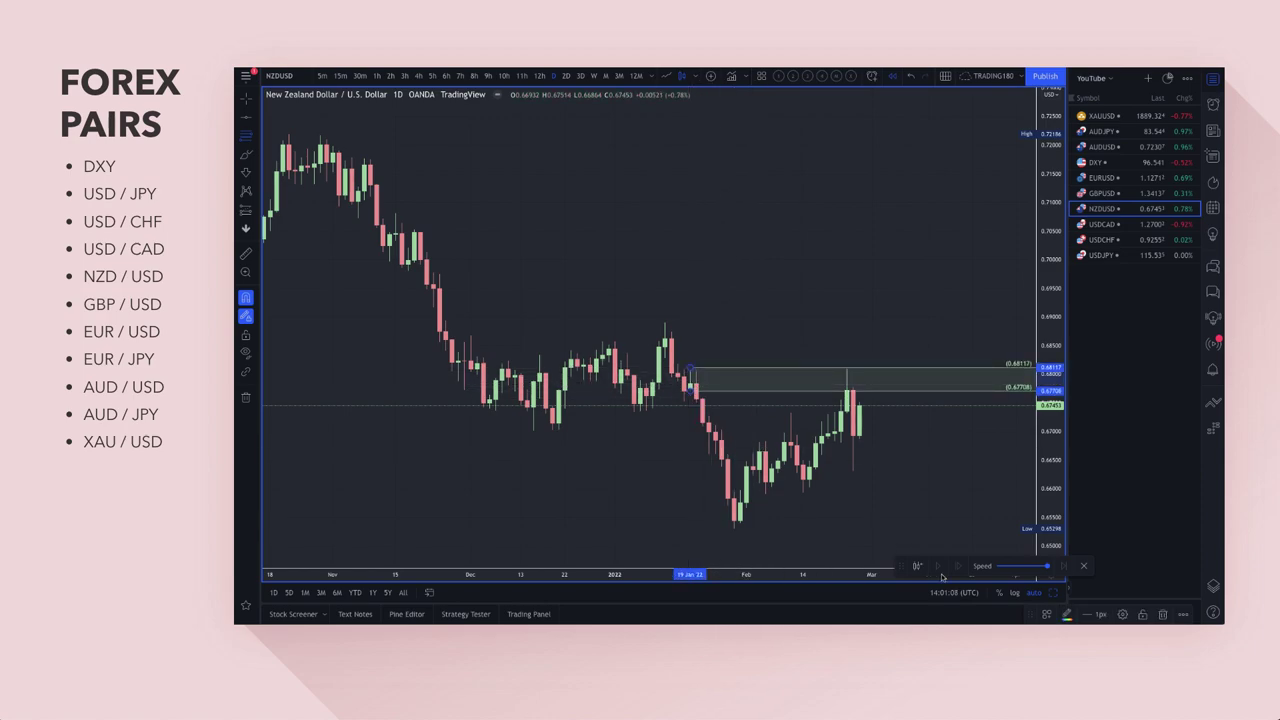
{"action": "left_click", "coordinate": [1067, 616]}
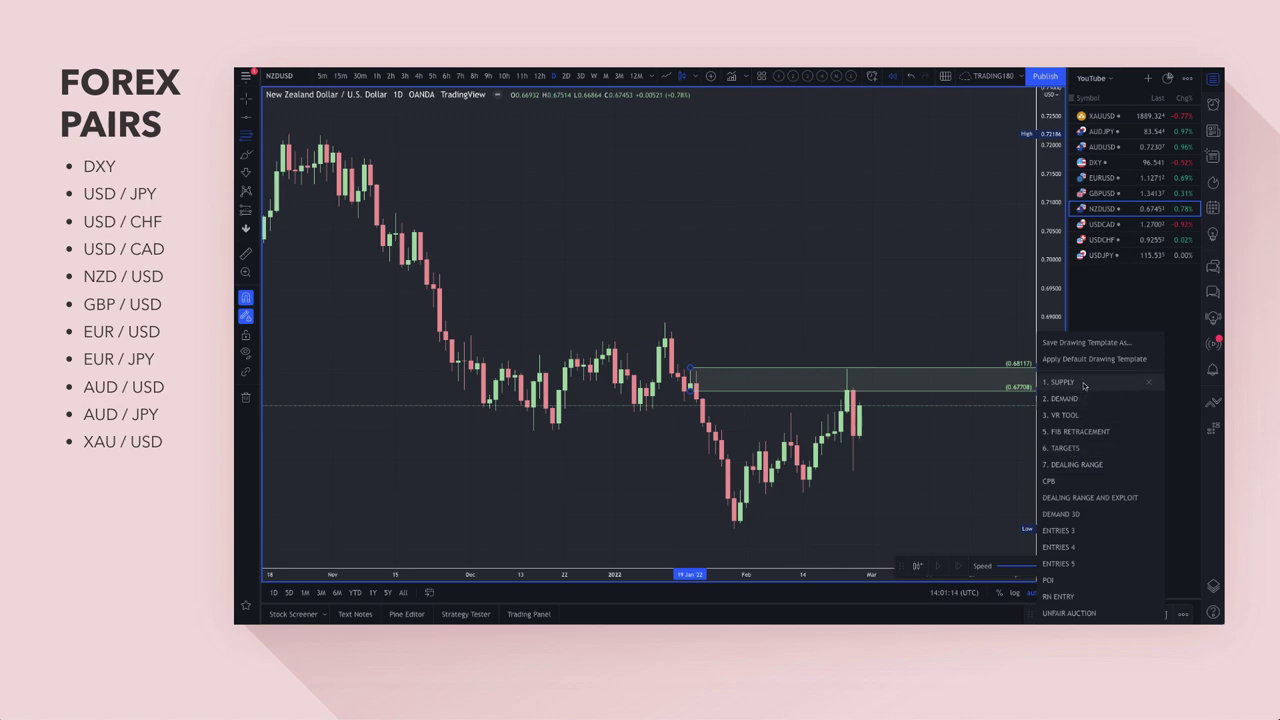
{"action": "left_click", "coordinate": [1084, 385]}
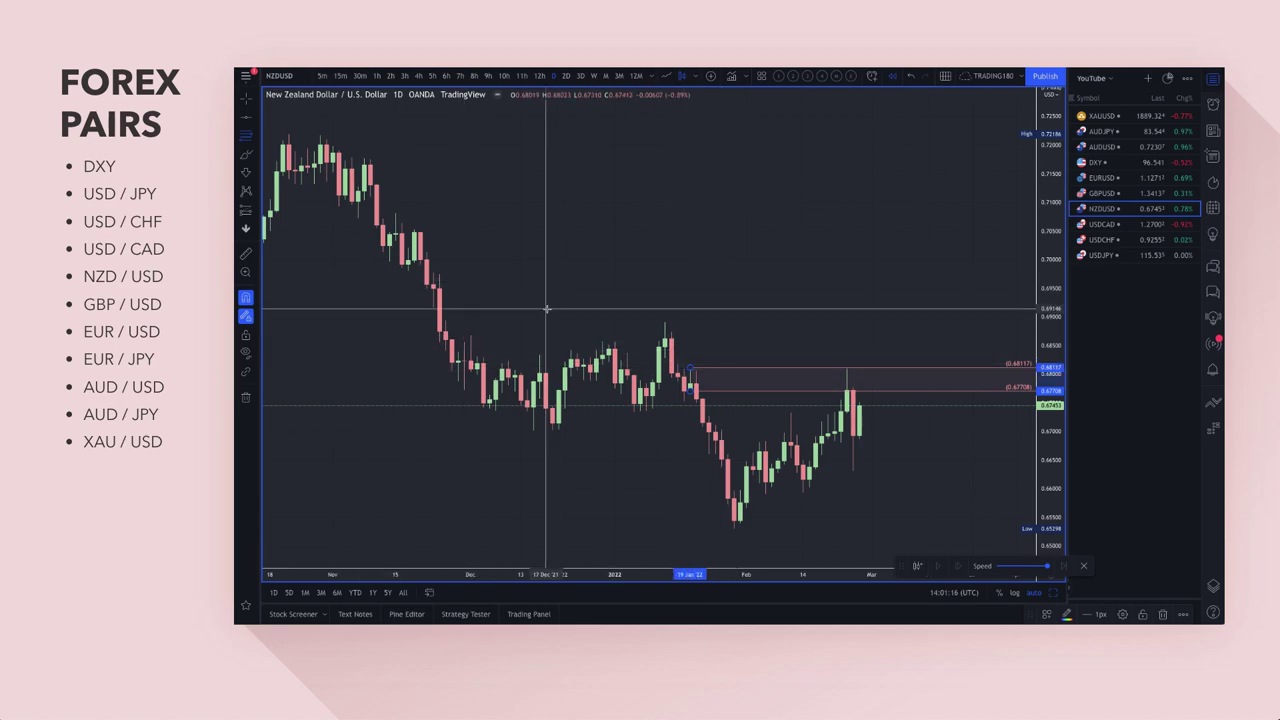
{"action": "left_click", "coordinate": [666, 320]}
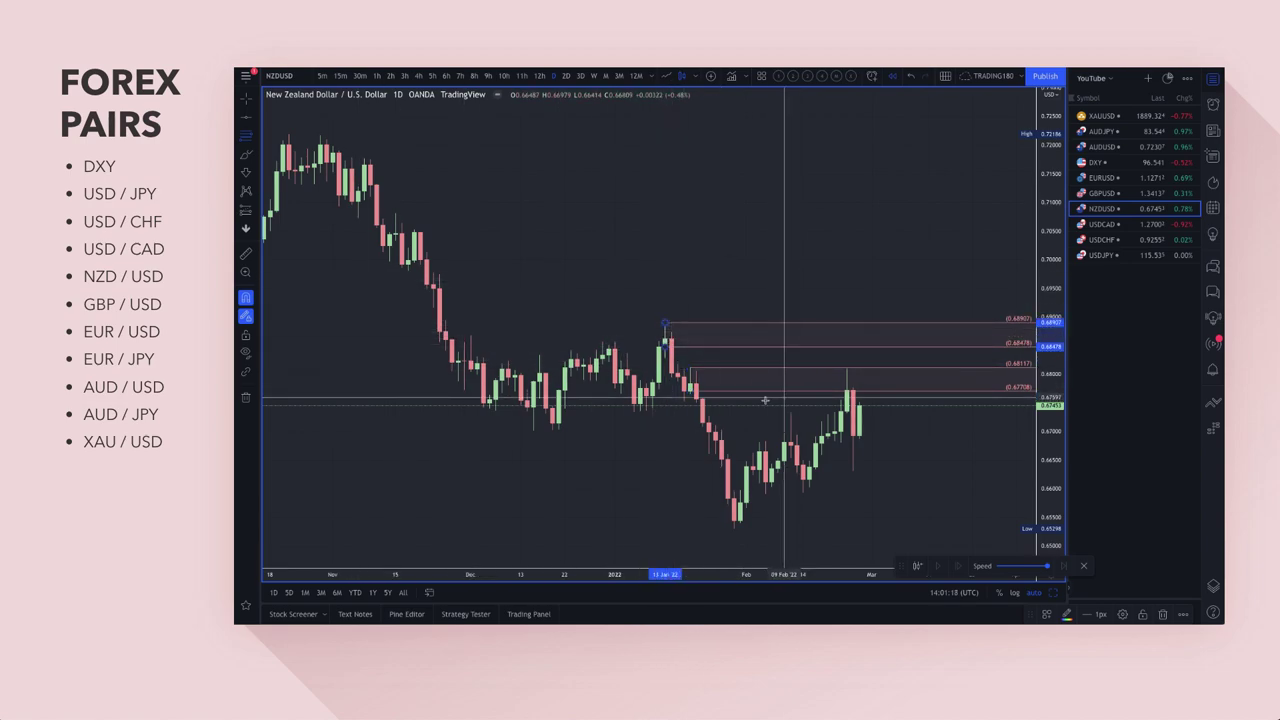
Mark NZDUSD demand zones at 0.66416–0.65928 and 0.65836–0.65298 using the "2. DEMAND" drawing template
{"action": "left_click", "coordinate": [241, 142]}
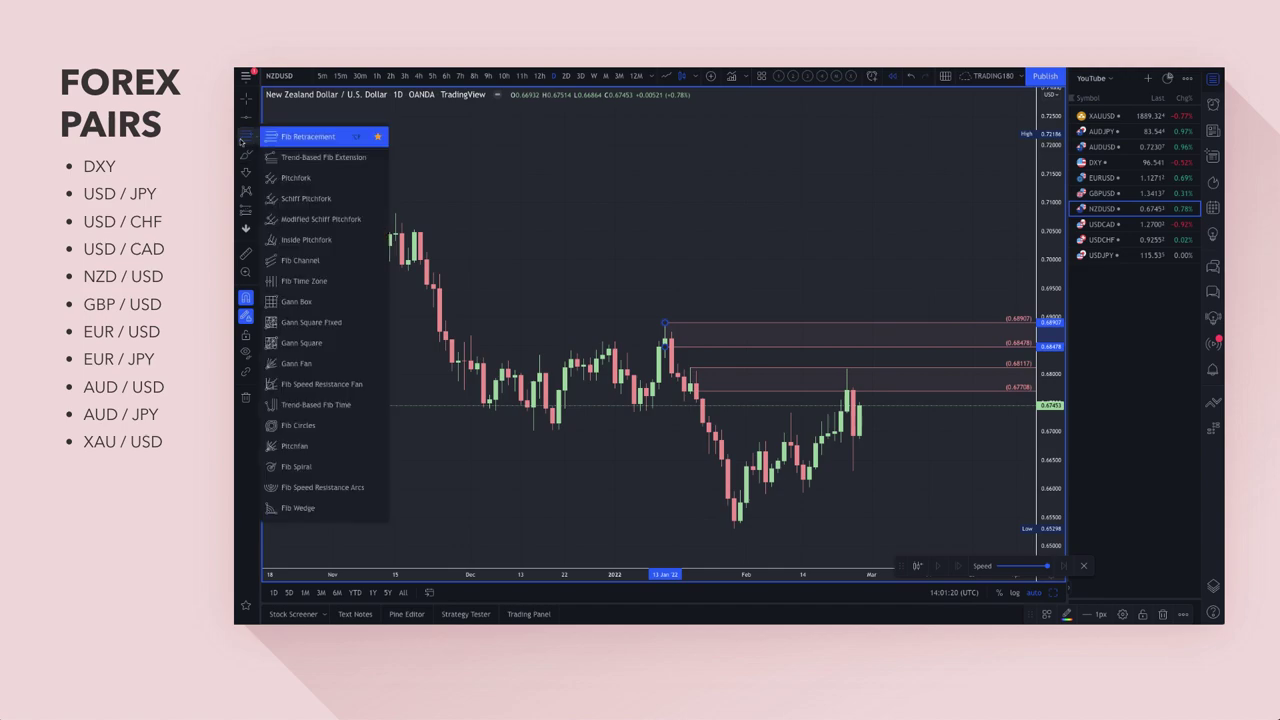
{"action": "left_click", "coordinate": [801, 463]}
{"action": "left_click", "coordinate": [803, 493]}
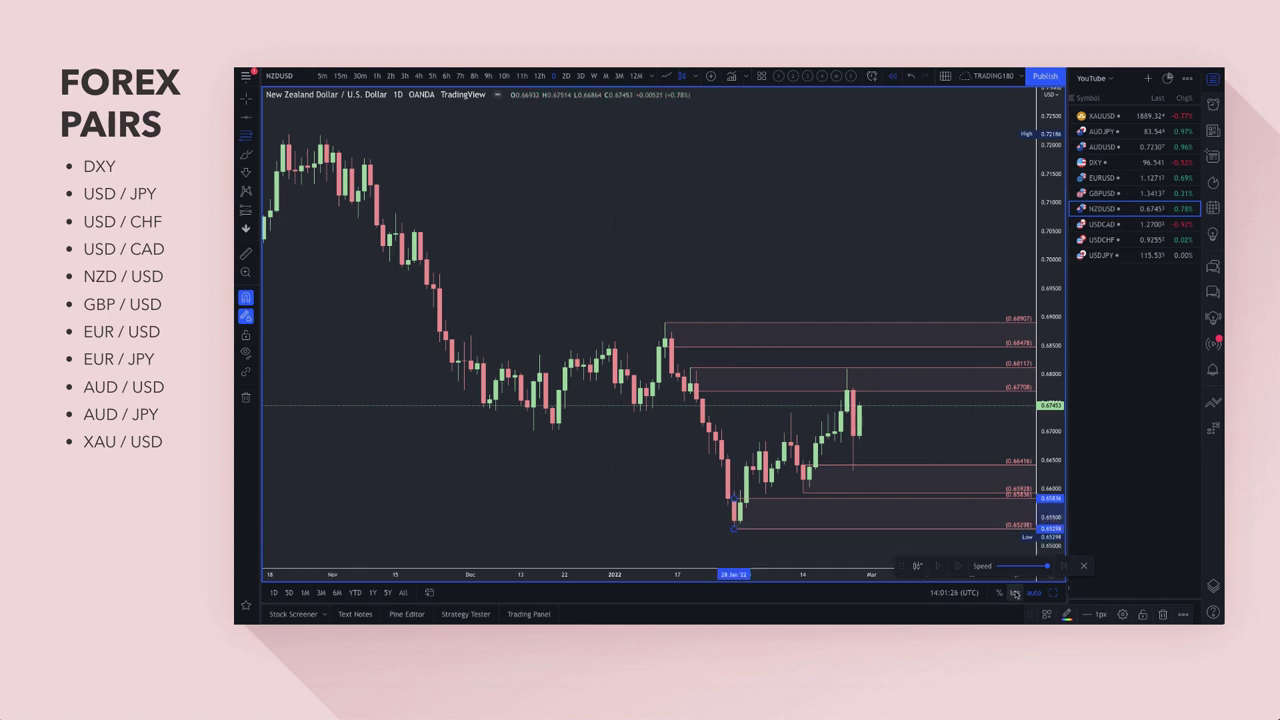
{"action": "left_click", "coordinate": [1063, 614]}
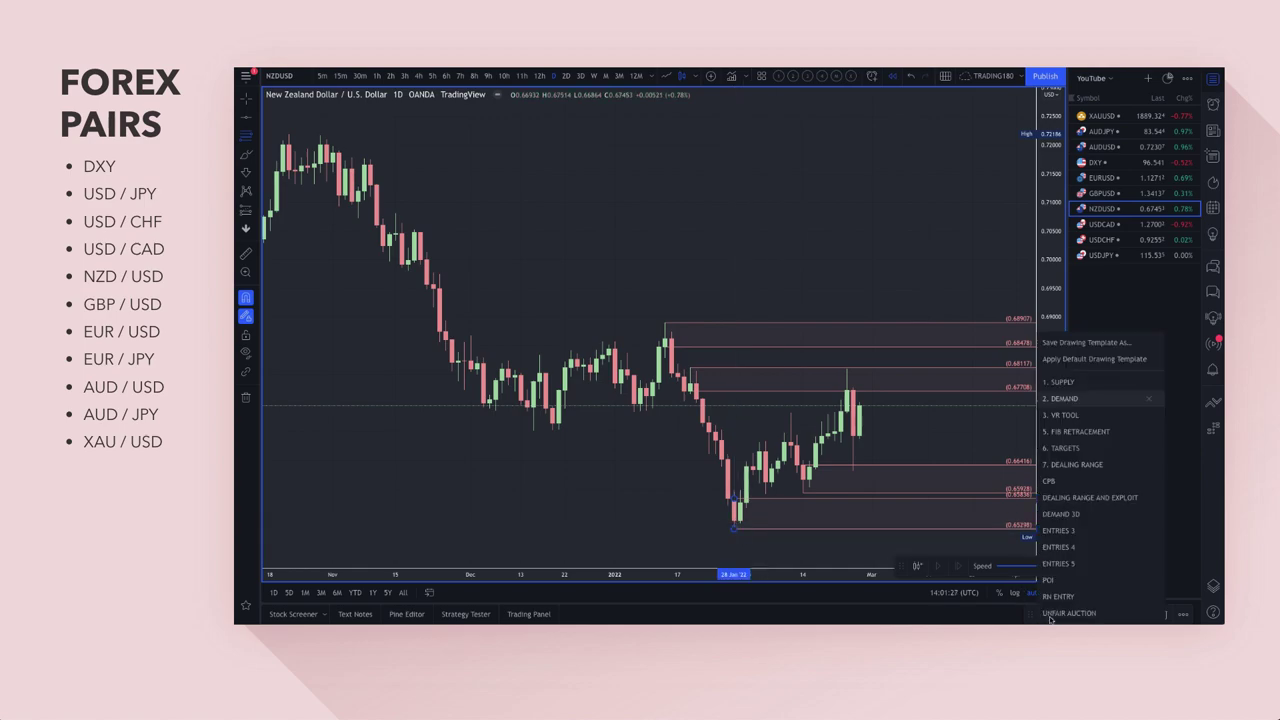
{"action": "left_click", "coordinate": [1085, 400]}
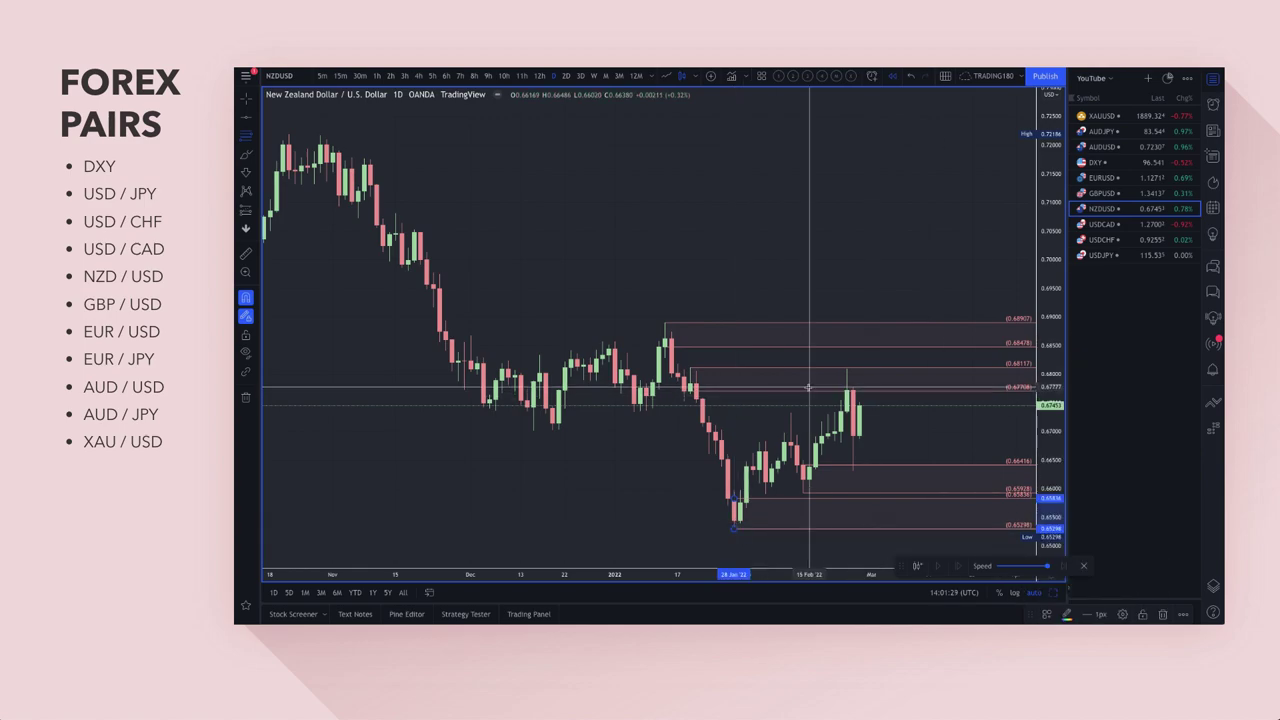
{"action": "left_click", "coordinate": [872, 470]}
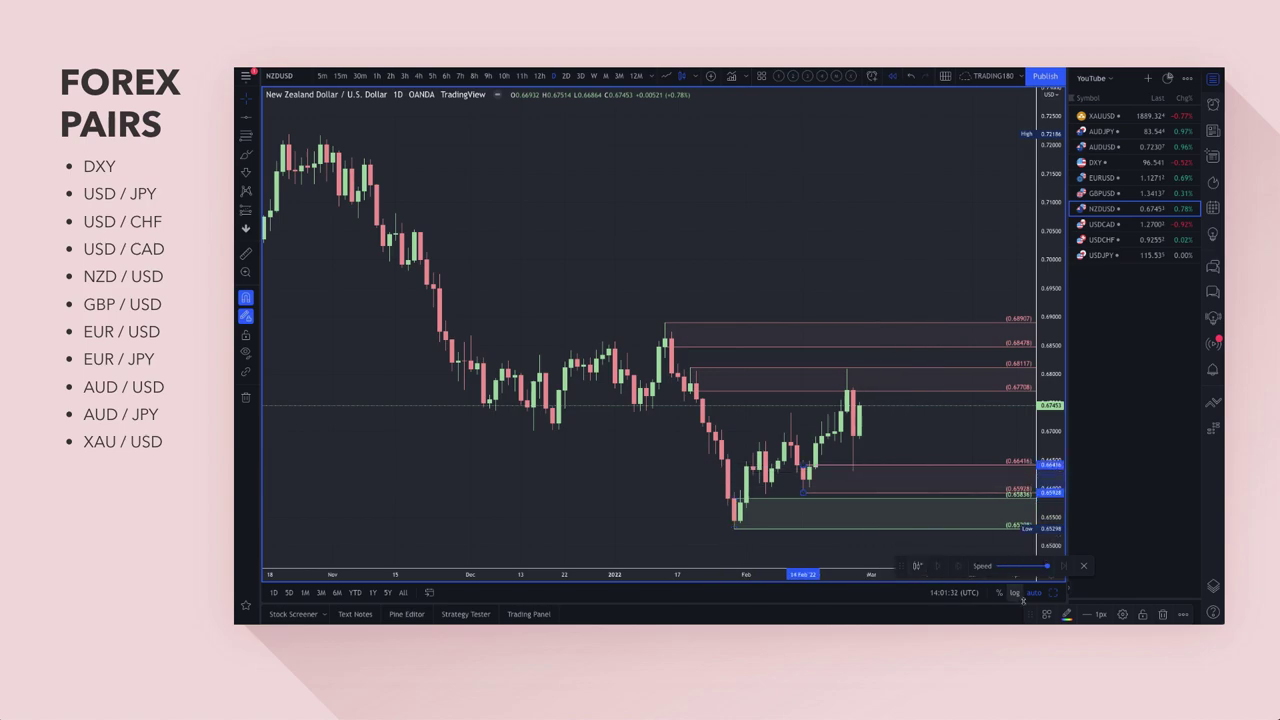
{"action": "left_click", "coordinate": [1047, 615]}
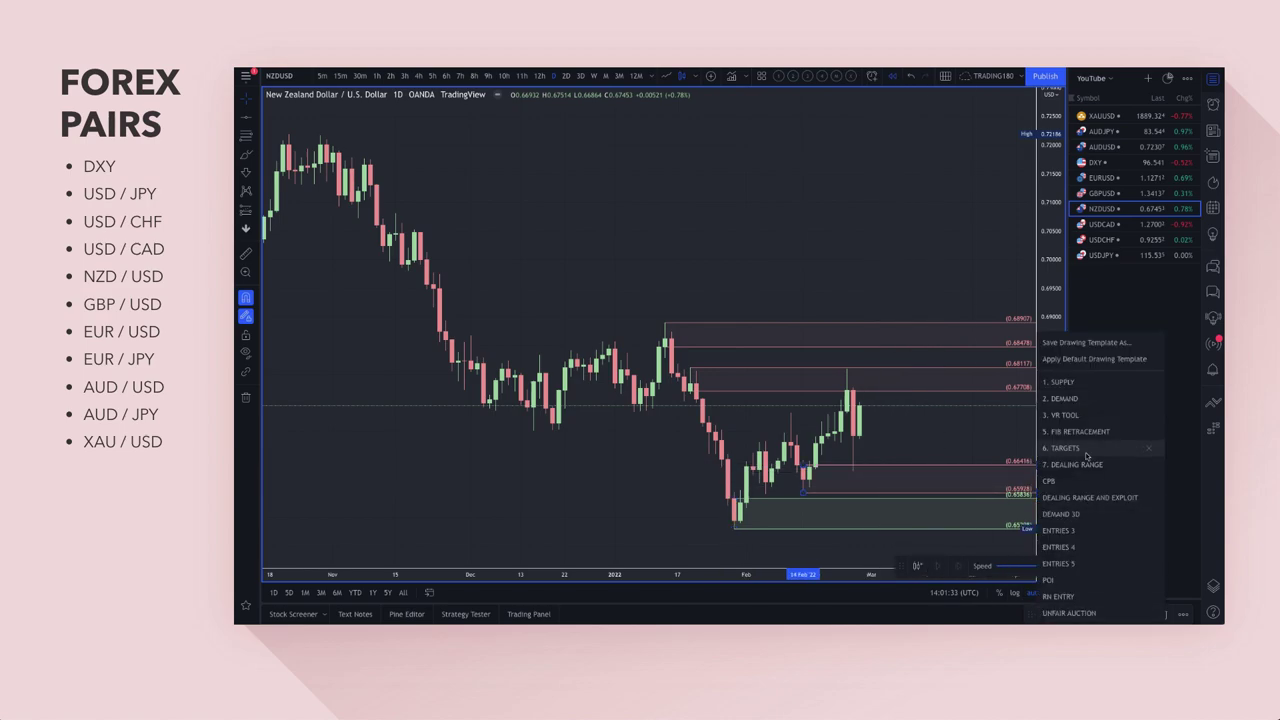
{"action": "left_click", "coordinate": [1063, 399]}
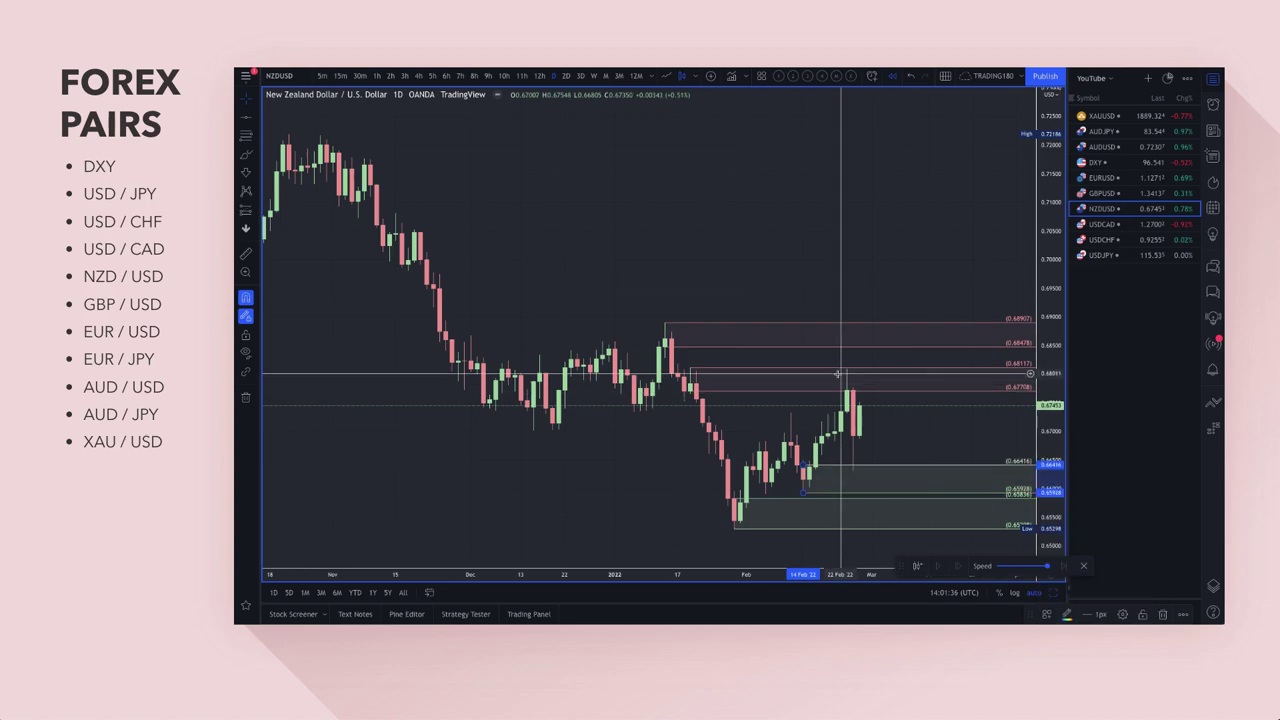
Brush circles at the recent NZDUSD peak and the 0.66416 demand zone, with arrows falling between them and rising back toward supply
{"action": "scroll", "coordinate": [840, 371], "scroll_direction": "up", "scroll_amount": 3}
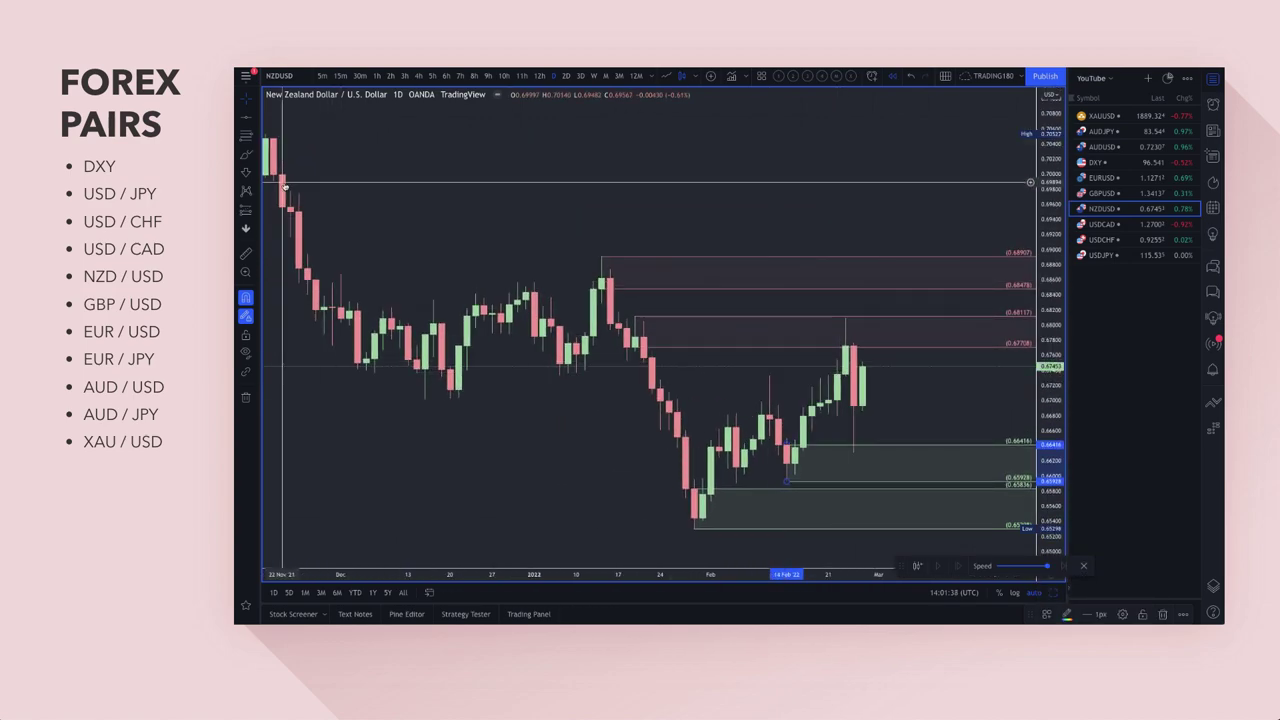
{"action": "left_click", "coordinate": [894, 377]}
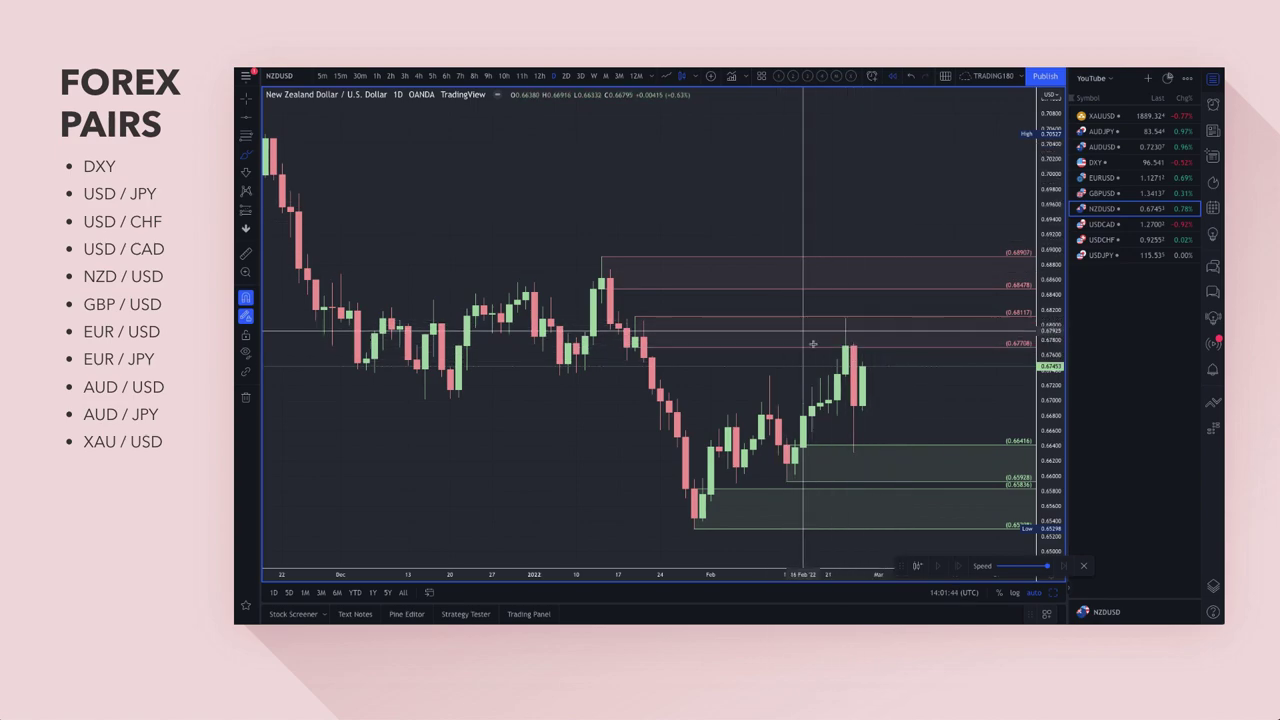
{"action": "mouse_move", "coordinate": [846, 318]}
{"action": "left_mouse_down"}
{"action": "mouse_move", "coordinate": [860, 338]}
{"action": "mouse_move", "coordinate": [842, 318]}
{"action": "mouse_move", "coordinate": [856, 450]}
{"action": "mouse_move", "coordinate": [867, 430]}
{"action": "mouse_move", "coordinate": [847, 450]}
{"action": "mouse_move", "coordinate": [900, 362]}
{"action": "mouse_move", "coordinate": [910, 368]}
{"action": "left_mouse_up"}
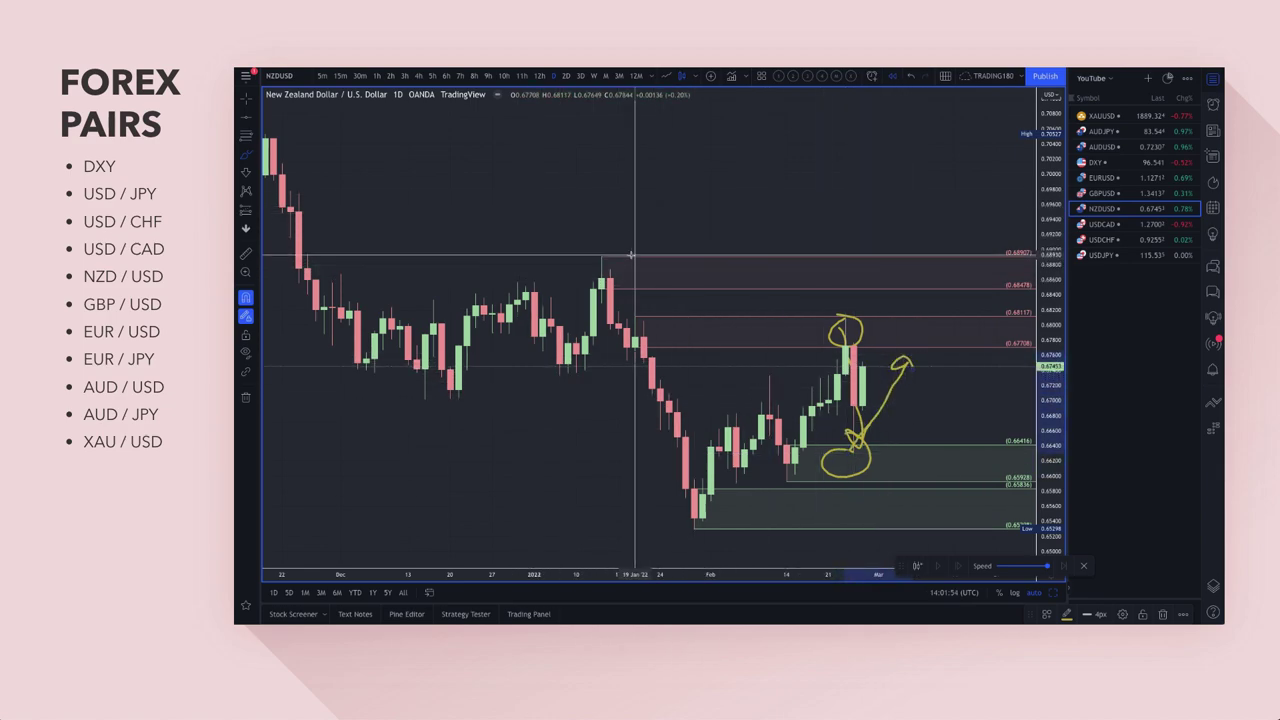
Draw a Fib Retracement from the 0.68907 high to the 0.65298 low on NZDUSD and apply the "3. VR TOOL" template
{"action": "scroll", "coordinate": [904, 350], "scroll_direction": "down", "scroll_amount": 2}
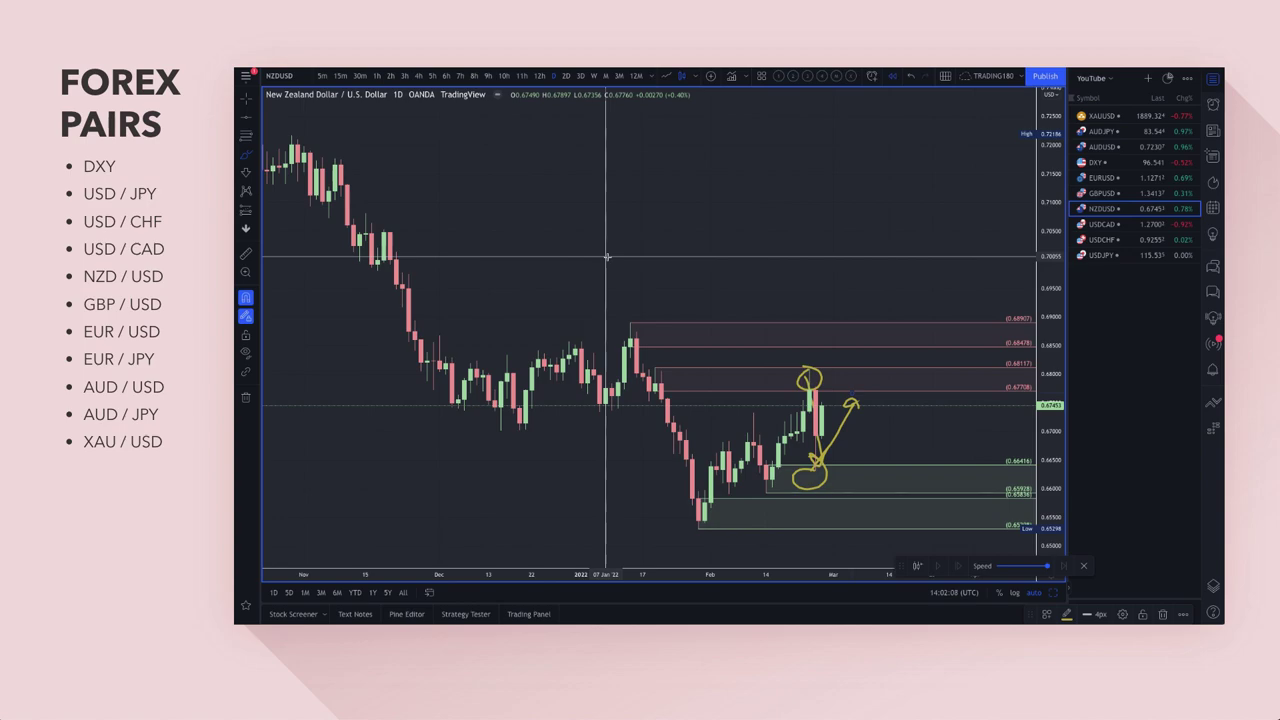
{"action": "left_click", "coordinate": [244, 137]}
{"action": "left_click", "coordinate": [630, 322]}
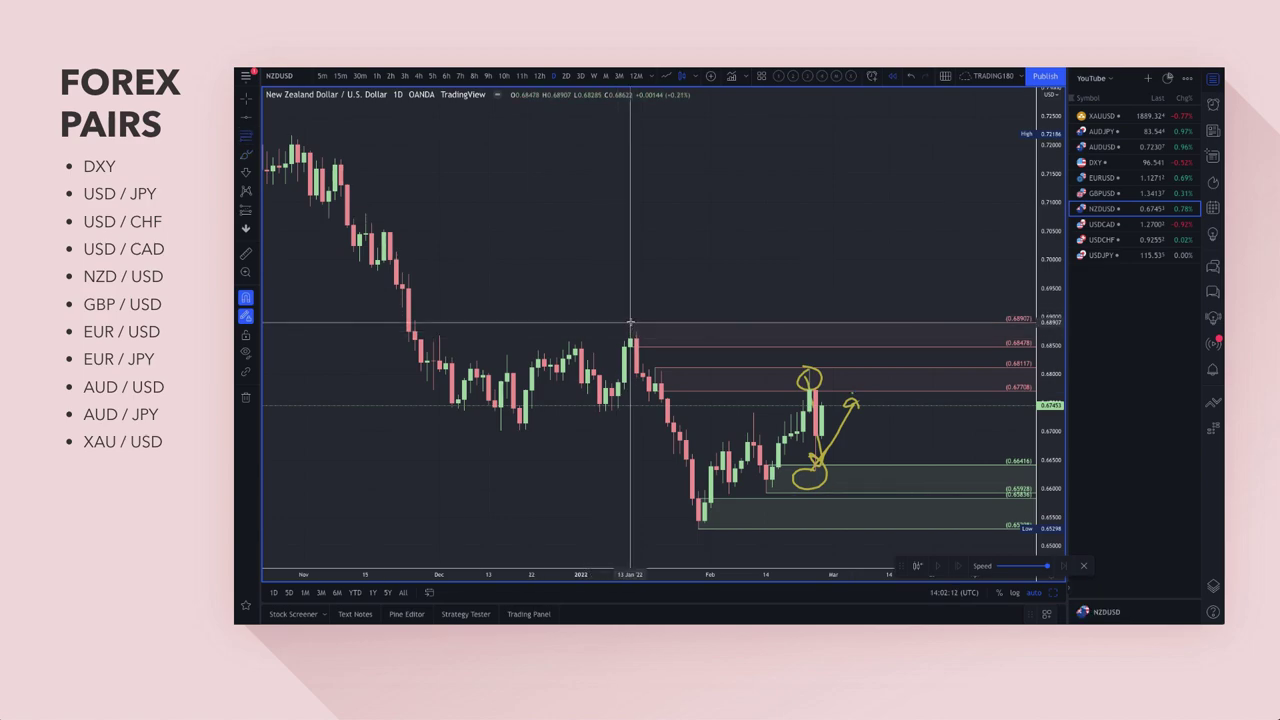
{"action": "left_click", "coordinate": [698, 528]}
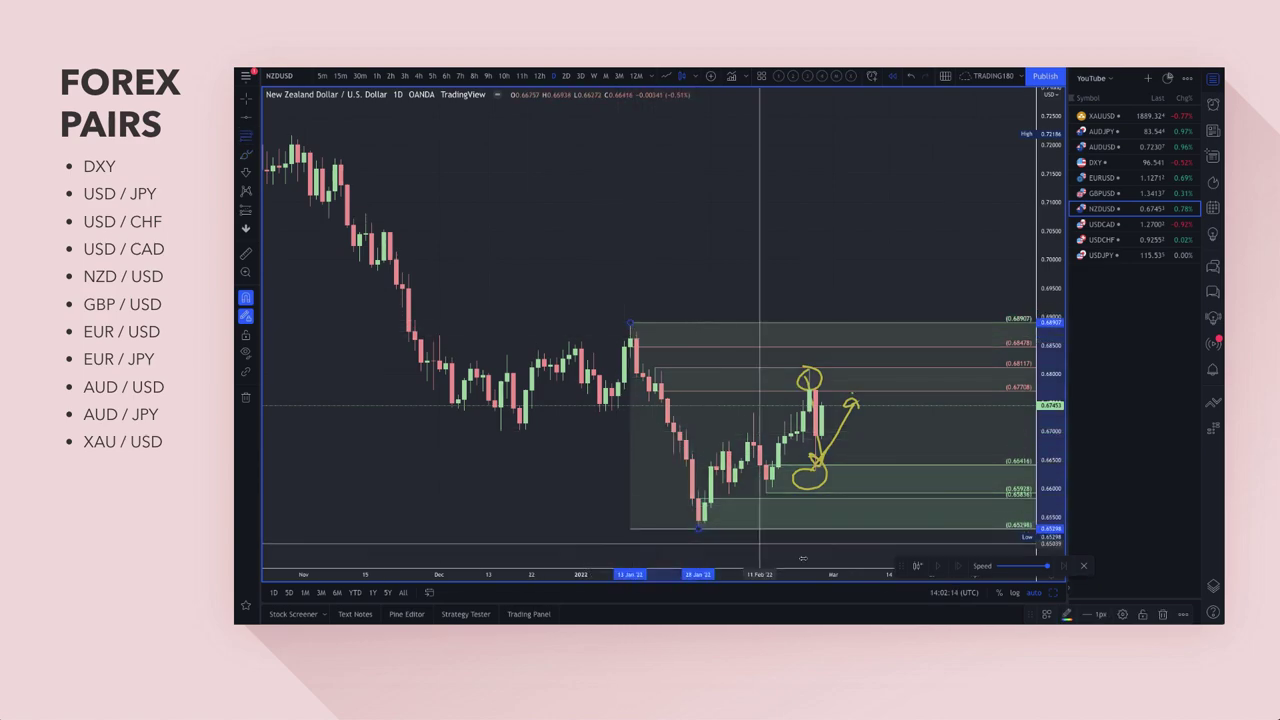
{"action": "left_click", "coordinate": [1046, 615]}
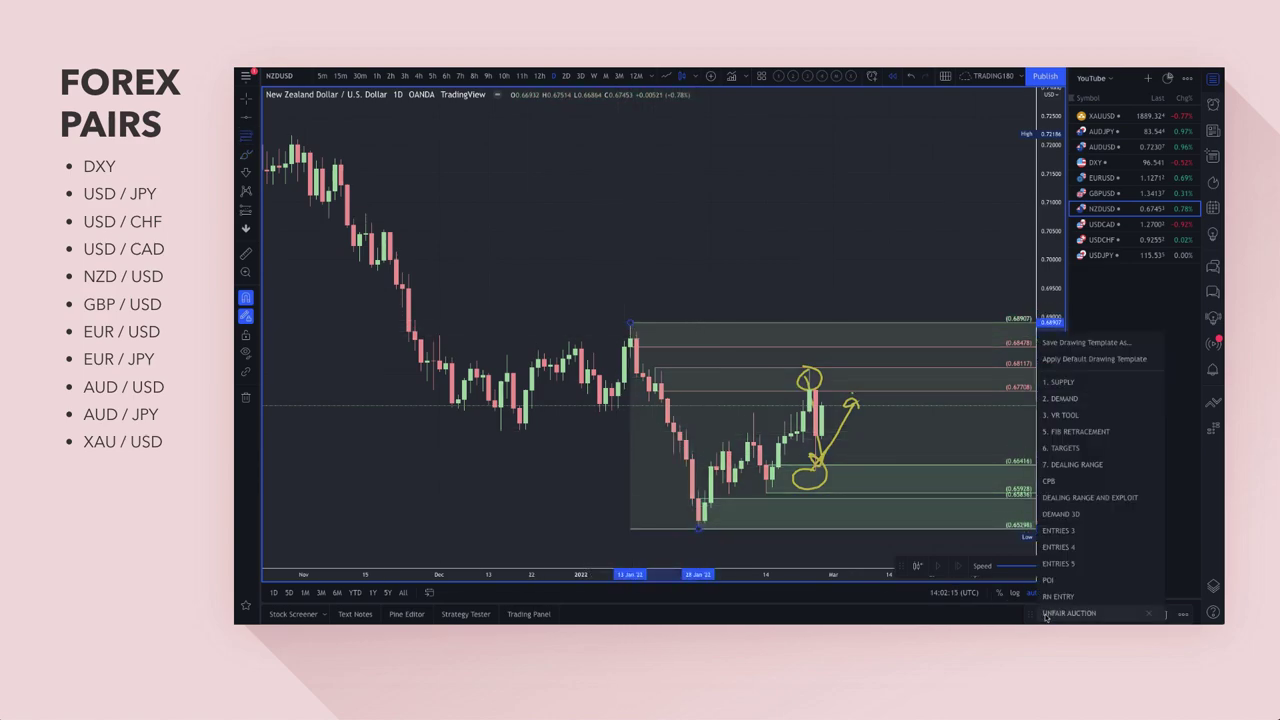
{"action": "left_click", "coordinate": [1085, 414]}
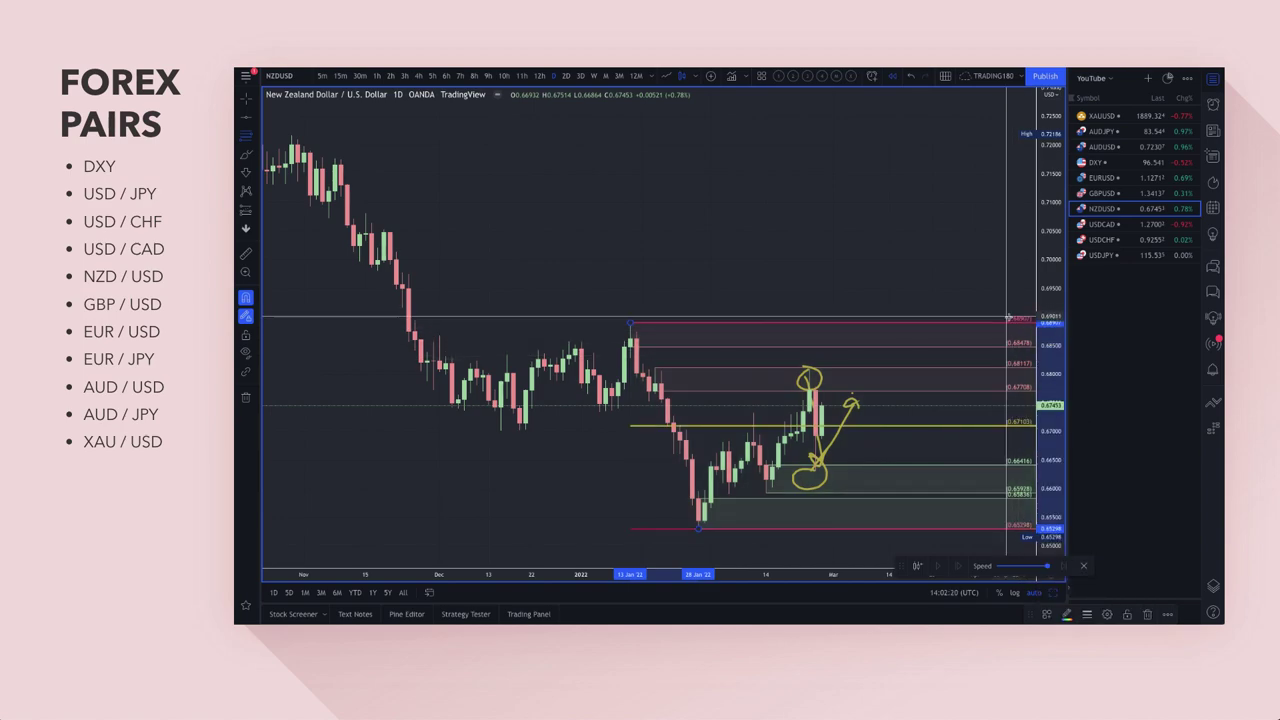
{"action": "left_click", "coordinate": [998, 530]}
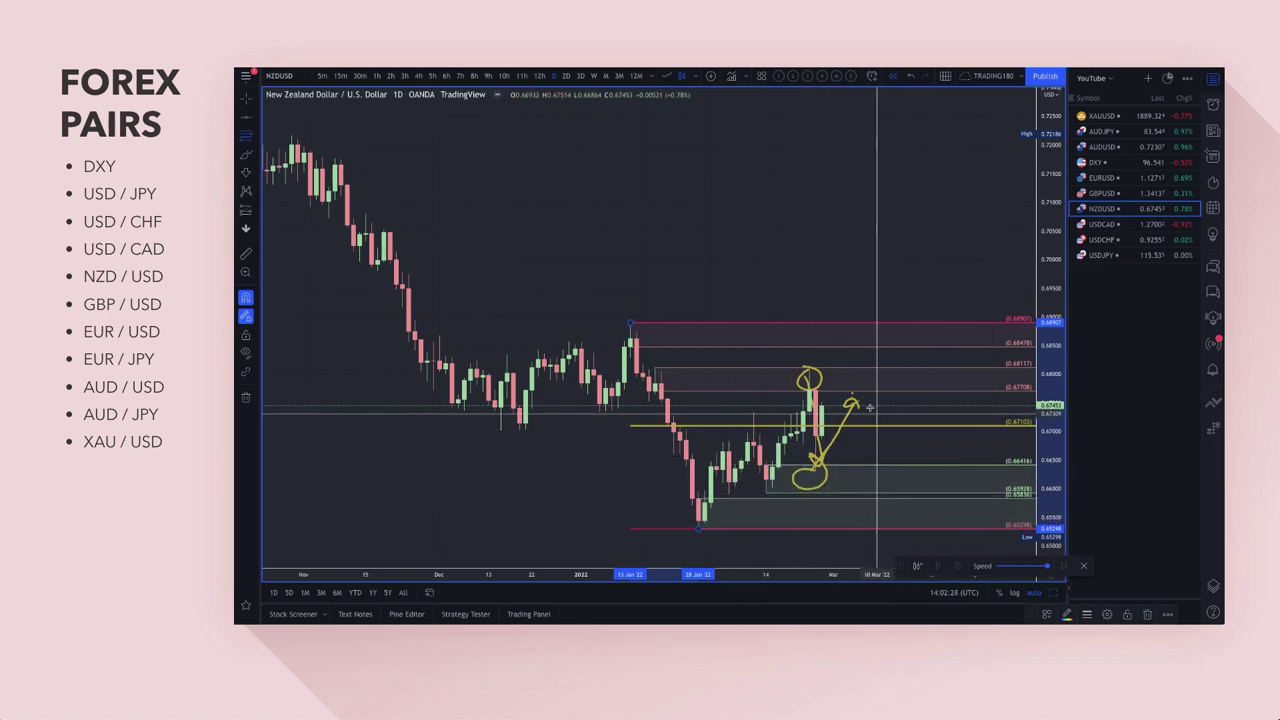
Brush circles at the lower NZDUSD demand zone and the uppermost supply zone
{"action": "scroll", "coordinate": [891, 408], "scroll_direction": "up", "scroll_amount": 3}
{"action": "scroll", "coordinate": [826, 342], "scroll_direction": "up", "scroll_amount": 3}
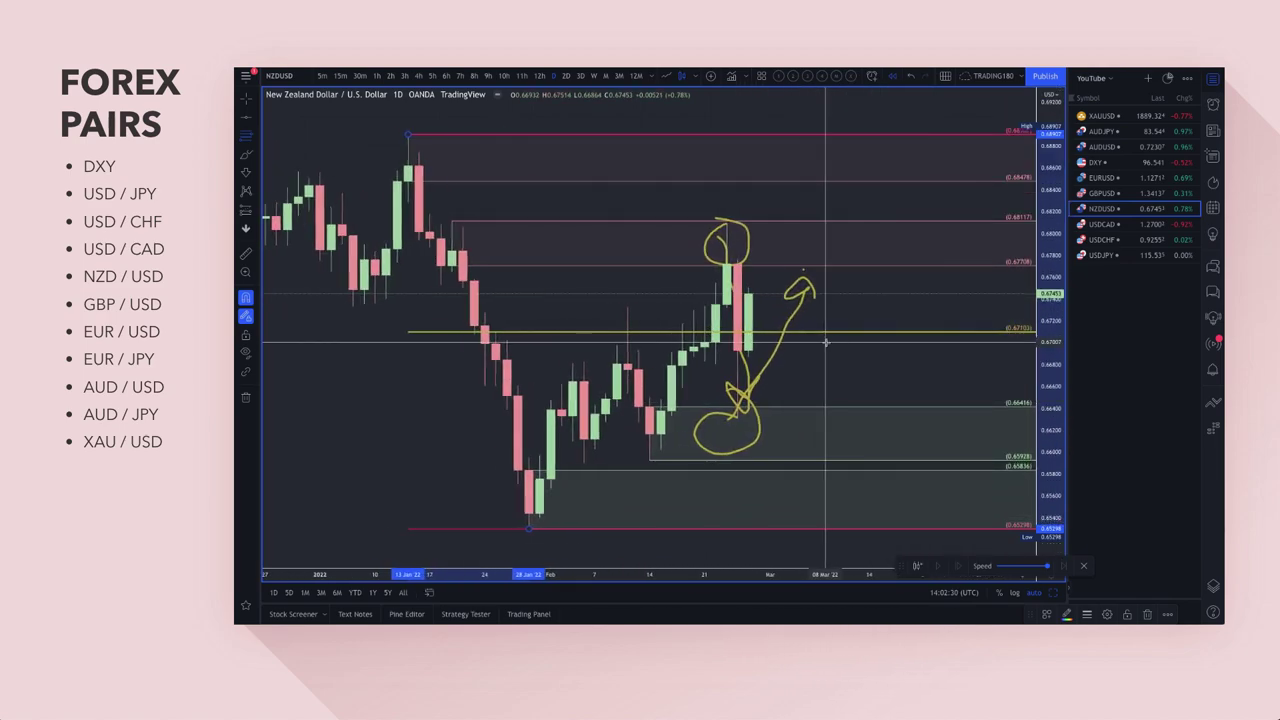
{"action": "scroll", "coordinate": [940, 278], "scroll_direction": "down", "scroll_amount": 2}
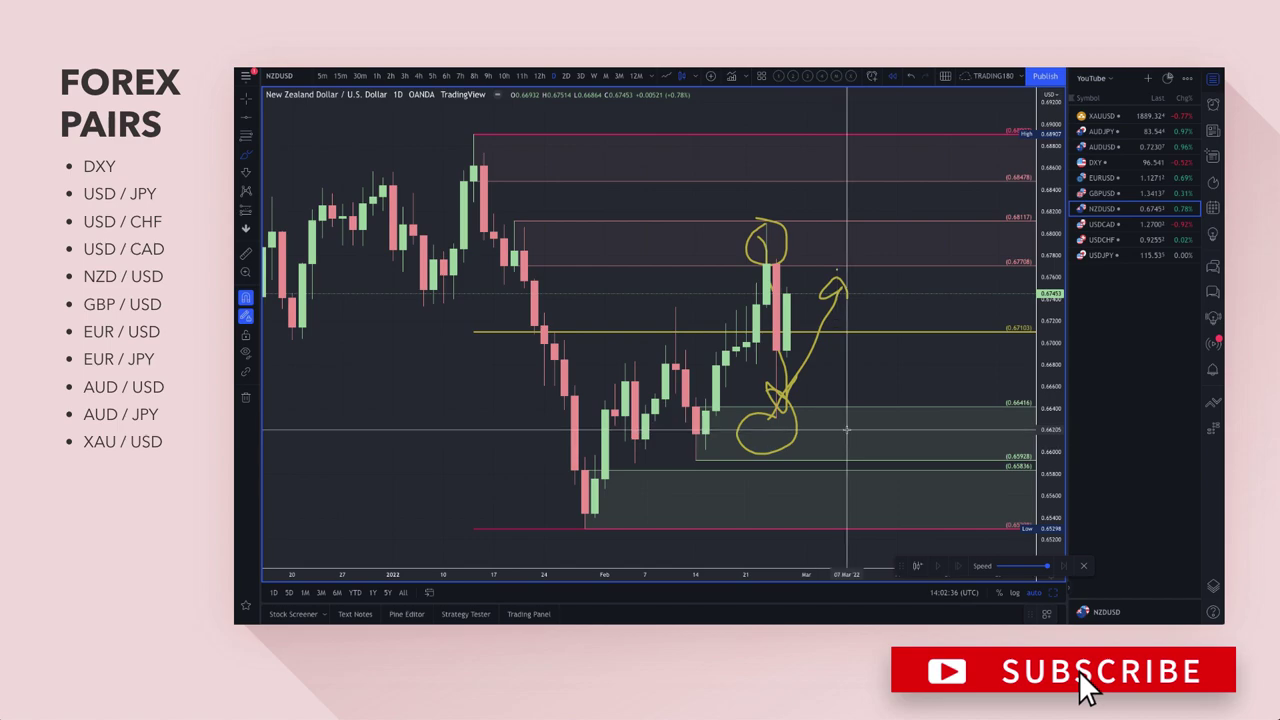
{"action": "mouse_move", "coordinate": [846, 450]}
{"action": "left_mouse_down"}
{"action": "mouse_move", "coordinate": [816, 471]}
{"action": "mouse_move", "coordinate": [845, 450]}
{"action": "left_mouse_up"}
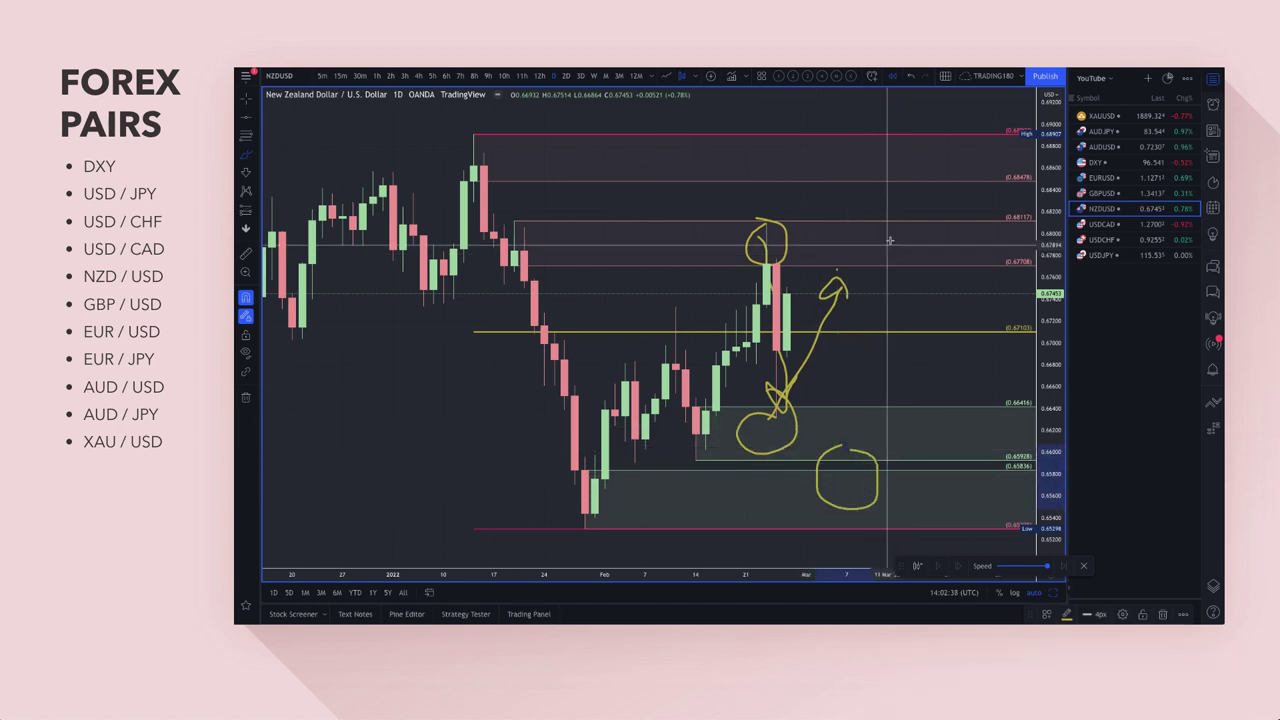
{"action": "left_click_drag", "start_coordinate": [858, 162], "coordinate": [850, 166]}
On the GBPUSD chart, circle the old arrow's peak near 1.37074 and brush a falling arrow into the 1.34657–1.33582 demand zone
{"action": "scroll", "coordinate": [822, 185], "scroll_direction": "down", "scroll_amount": 1}
{"action": "scroll", "coordinate": [822, 185], "scroll_direction": "down", "scroll_amount": 1}
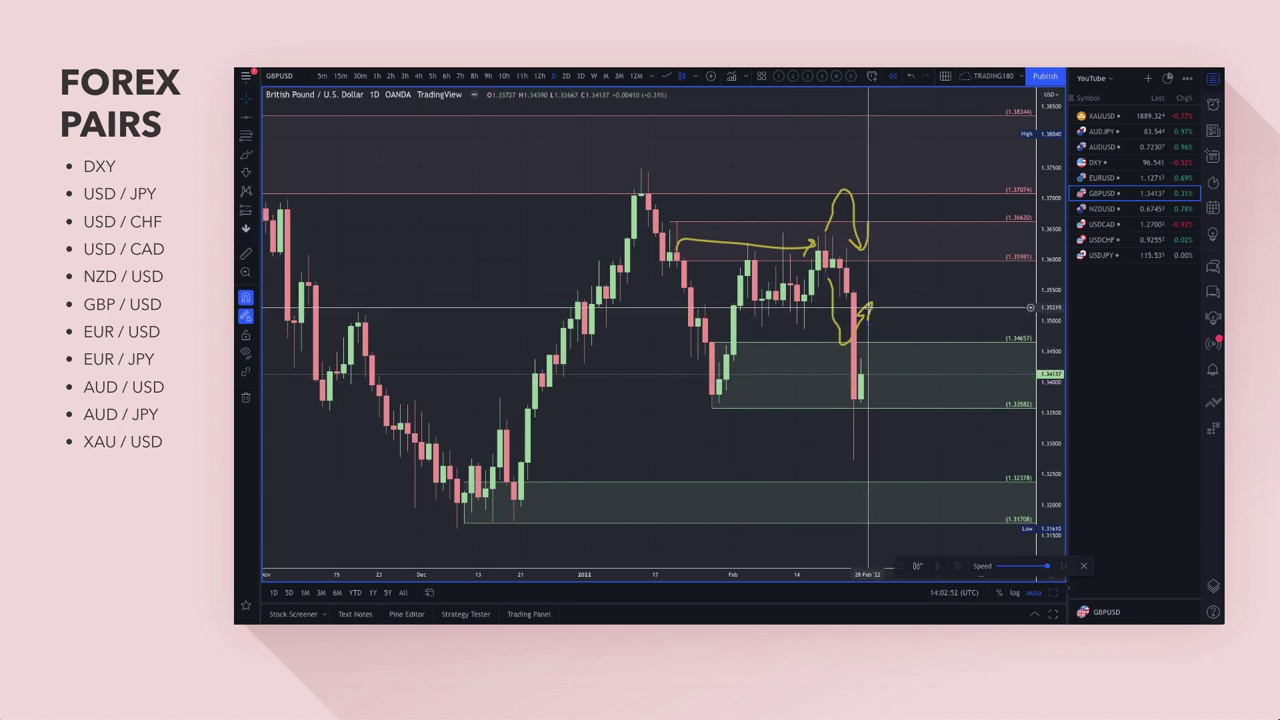
{"action": "left_click", "coordinate": [244, 154]}
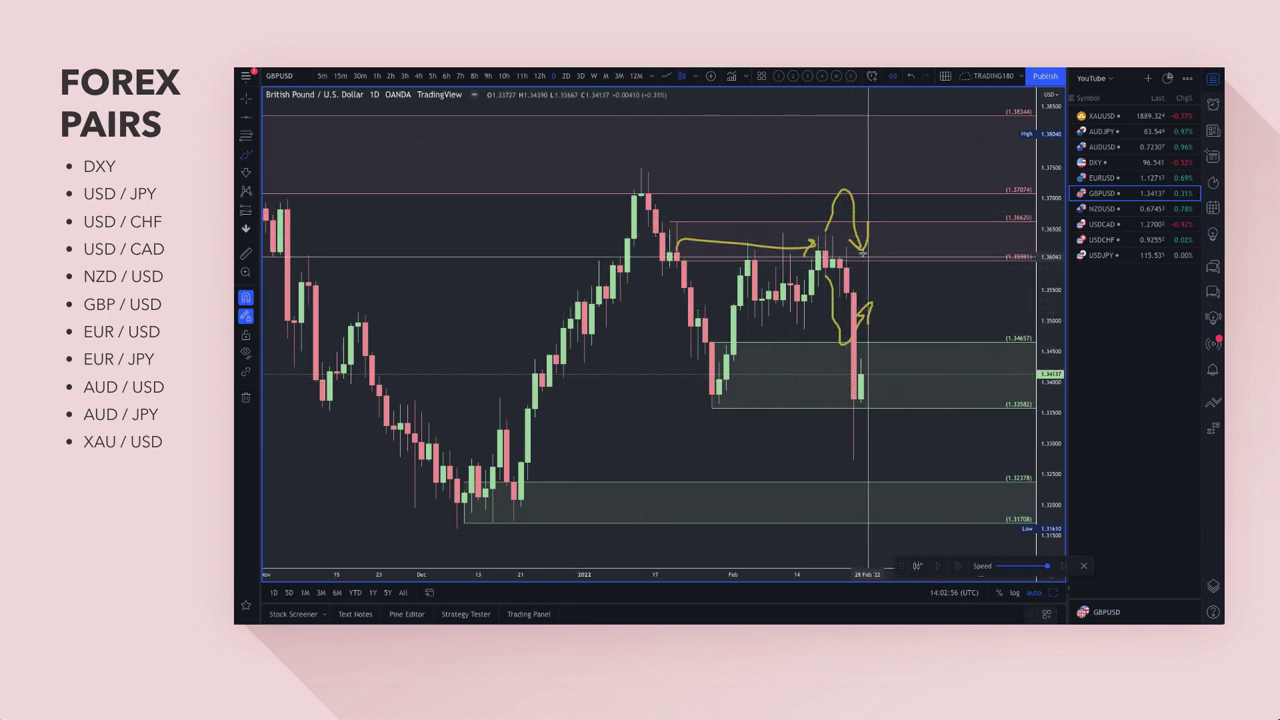
{"action": "left_click", "coordinate": [675, 202]}
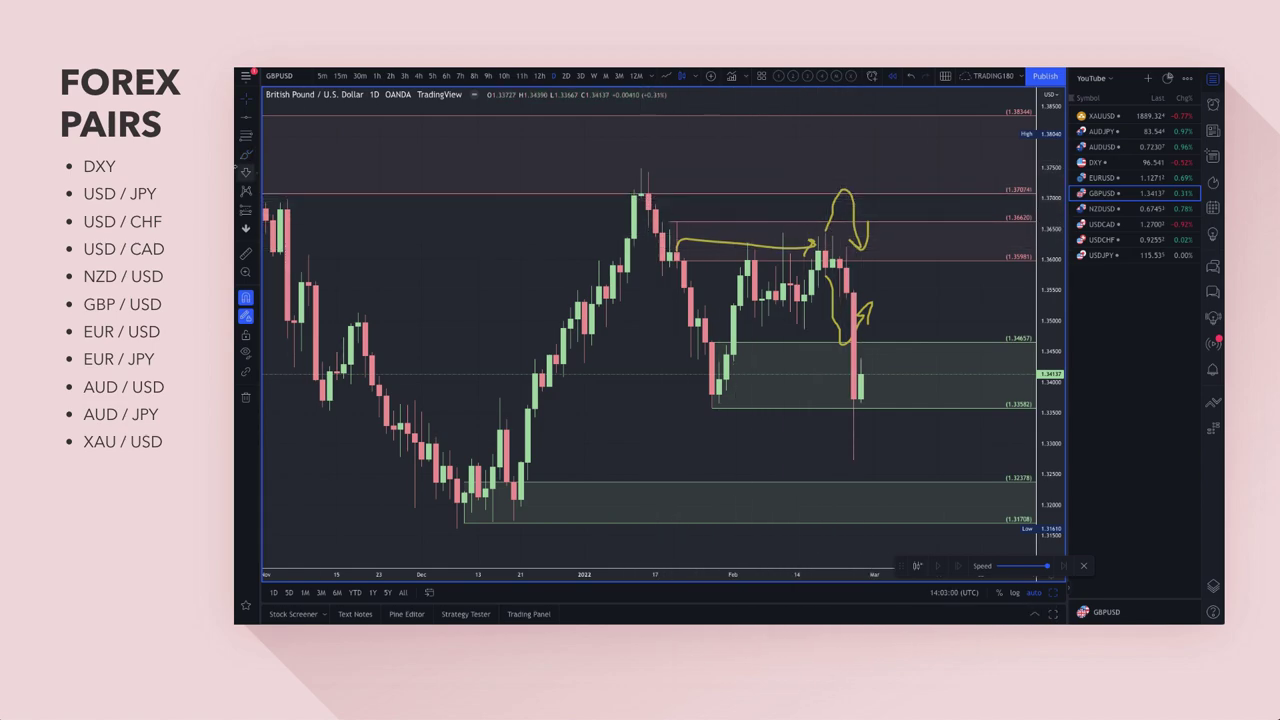
{"action": "left_click", "coordinate": [244, 156]}
{"action": "left_click", "coordinate": [833, 186]}
{"action": "left_click_drag", "start_coordinate": [836, 186], "coordinate": [860, 190]}
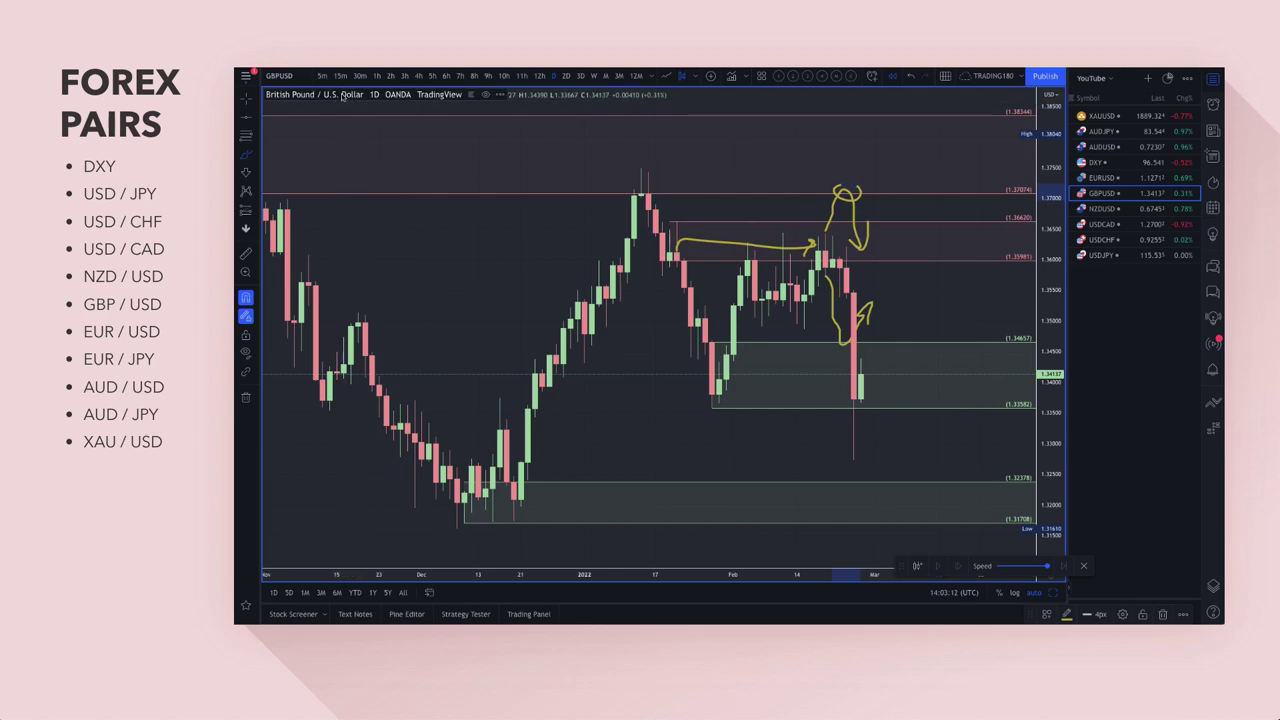
{"action": "mouse_move", "coordinate": [876, 255]}
{"action": "left_mouse_down"}
{"action": "mouse_move", "coordinate": [903, 377]}
{"action": "mouse_move", "coordinate": [922, 353]}
{"action": "left_mouse_up"}
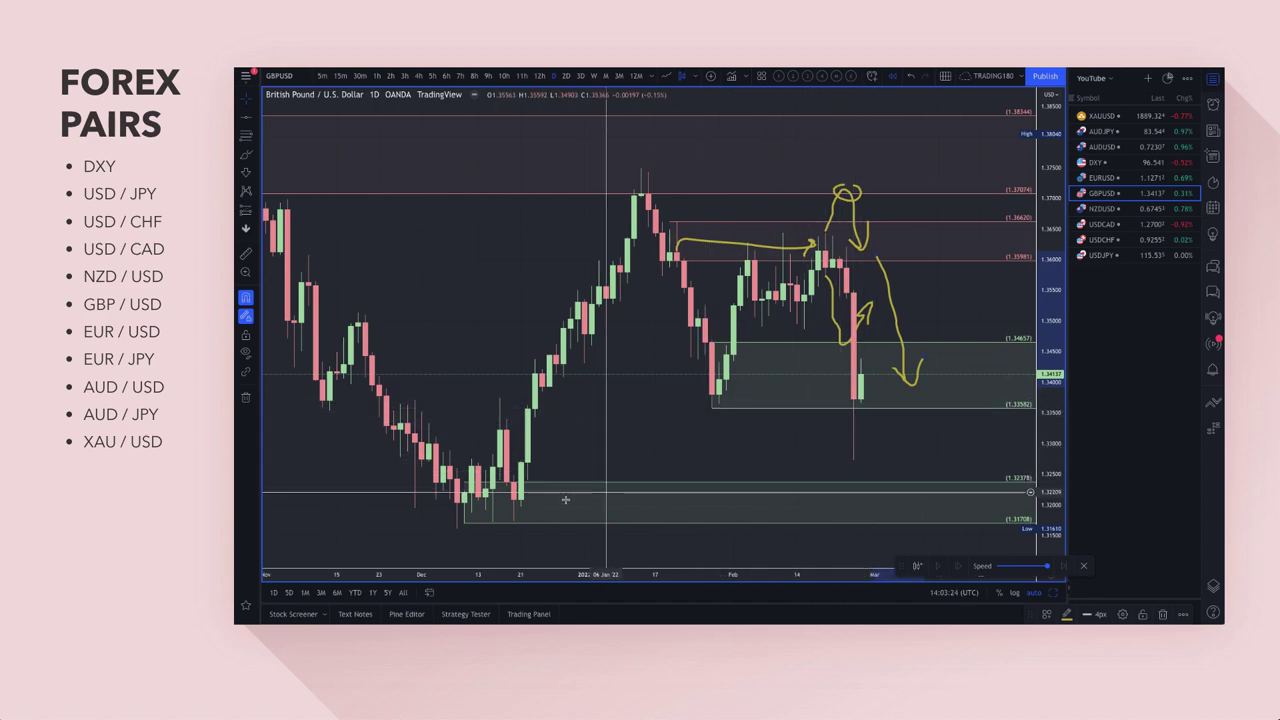
Extend the lowest GBPUSD demand zone down to the December low at 1.31610
{"action": "left_click_drag", "start_coordinate": [514, 528], "coordinate": [457, 528]}
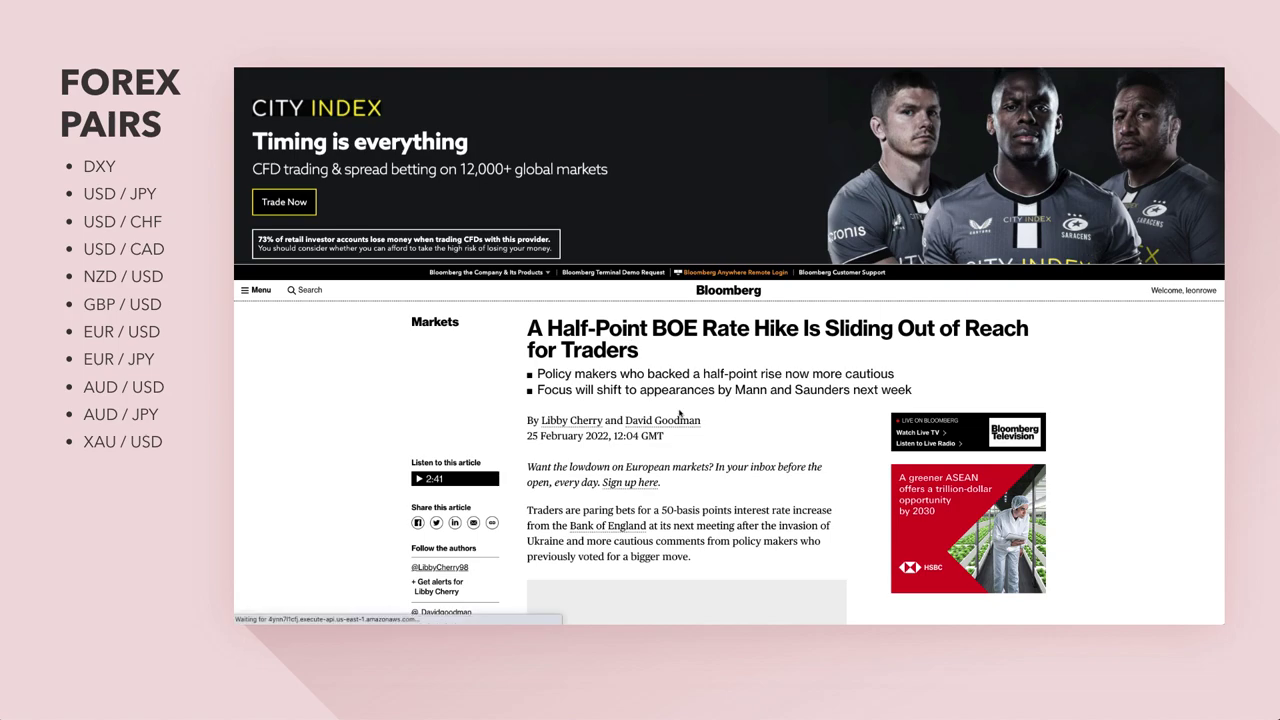
Switch to the Bloomberg article on the half-point BOE rate hike and read its key points, highlighting the important passages
{"action": "scroll", "coordinate": [679, 404], "scroll_direction": "down", "scroll_amount": 3}
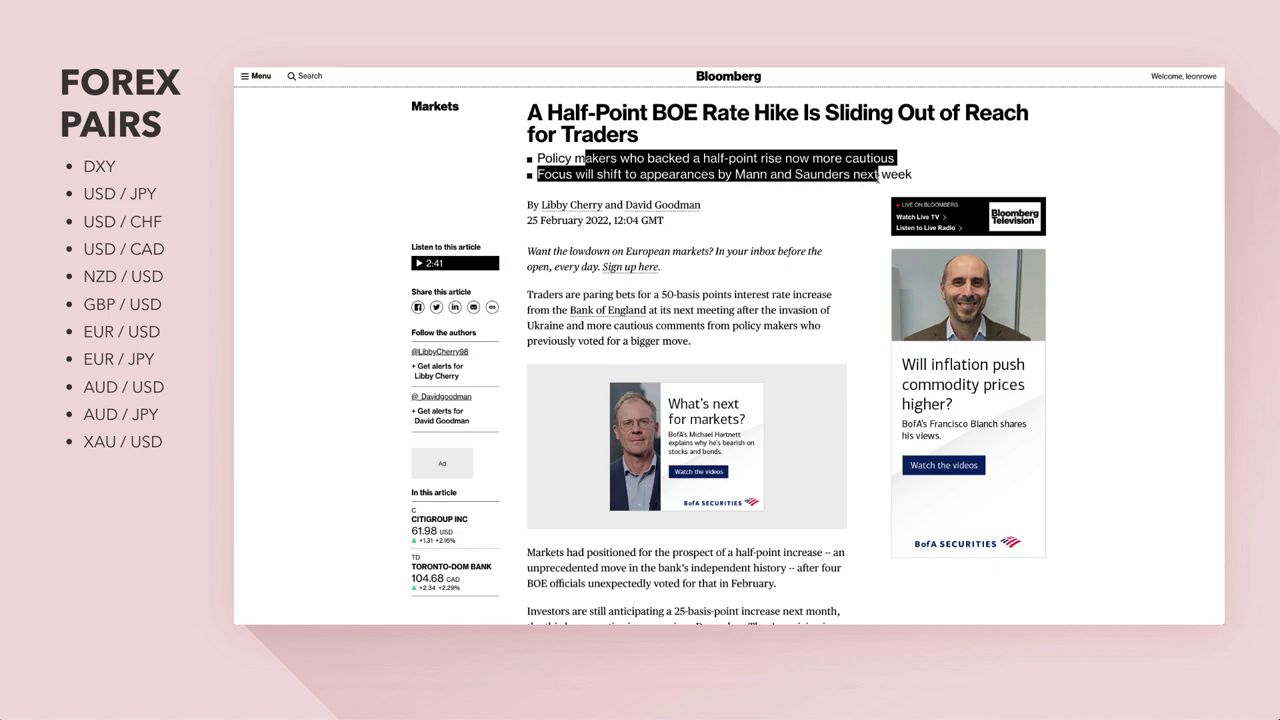
{"action": "left_click_drag", "start_coordinate": [566, 294], "coordinate": [632, 296]}
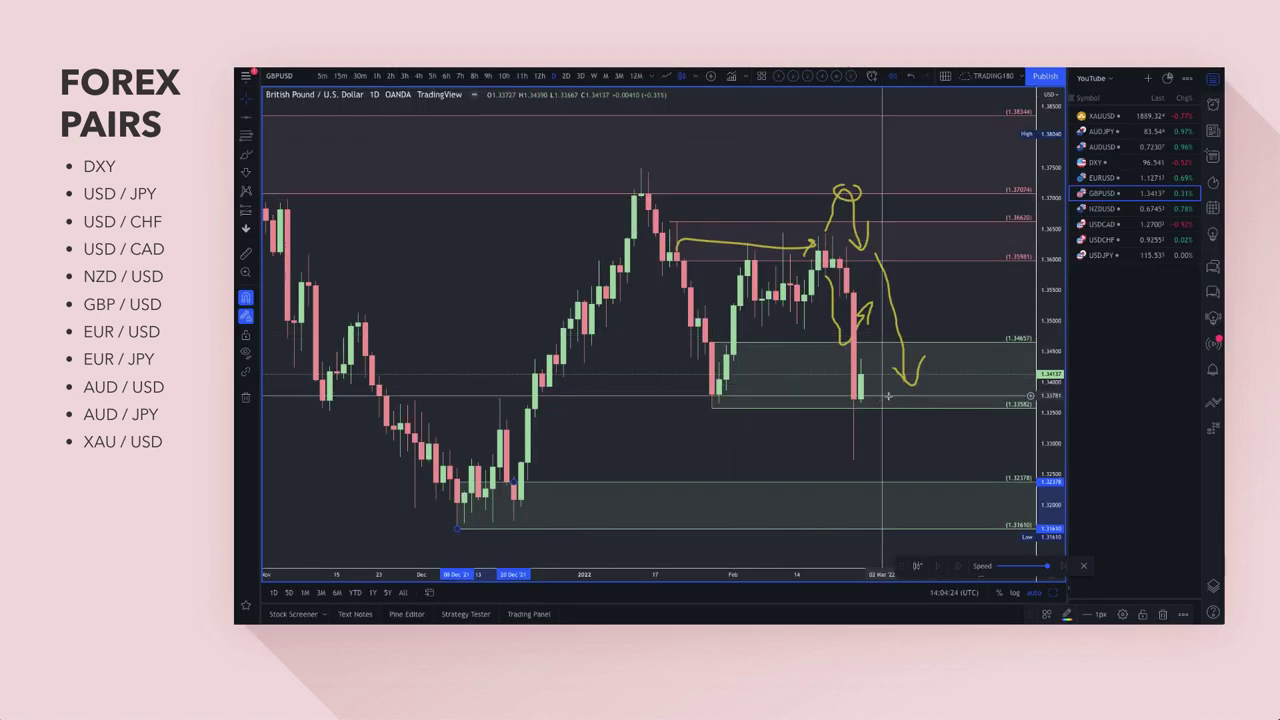
Delete all the brush drawings from the GBPUSD chart, keeping the supply and demand zones
{"action": "right_click", "coordinate": [962, 383]}
{"action": "mouse_move", "coordinate": [1023, 430]}
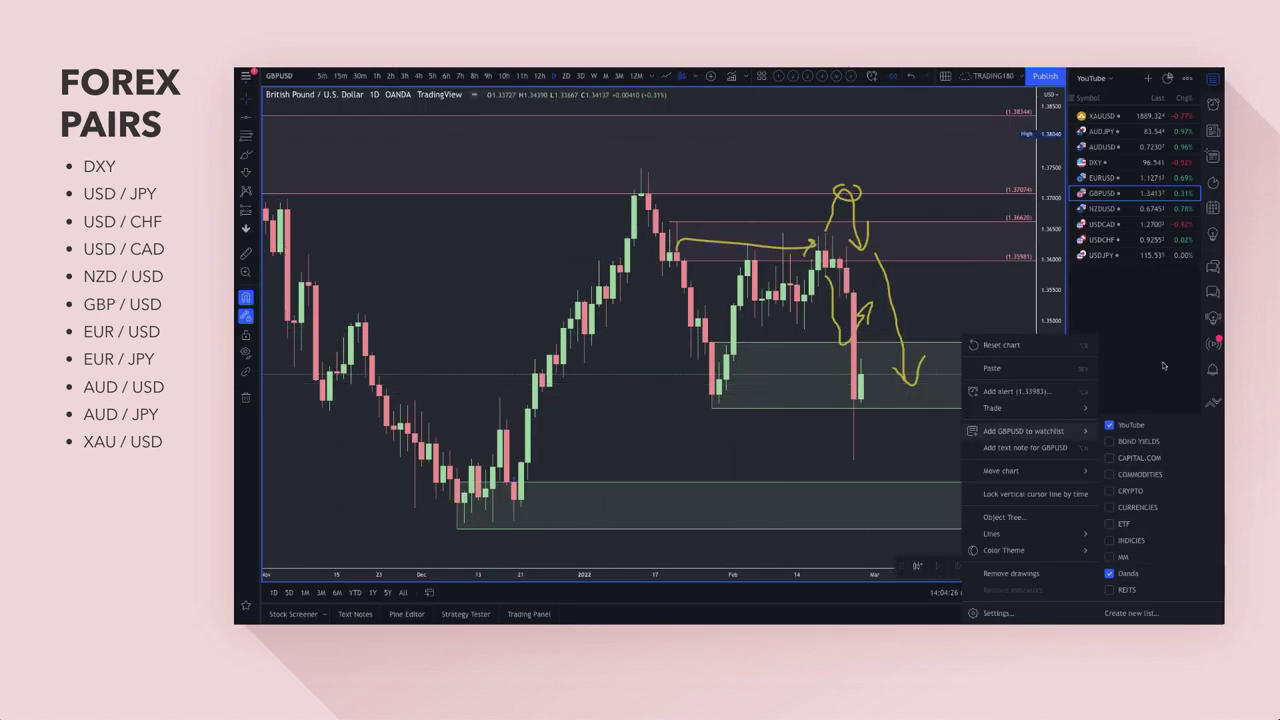
{"action": "left_click", "coordinate": [1163, 366]}
{"action": "left_click", "coordinate": [1212, 587]}
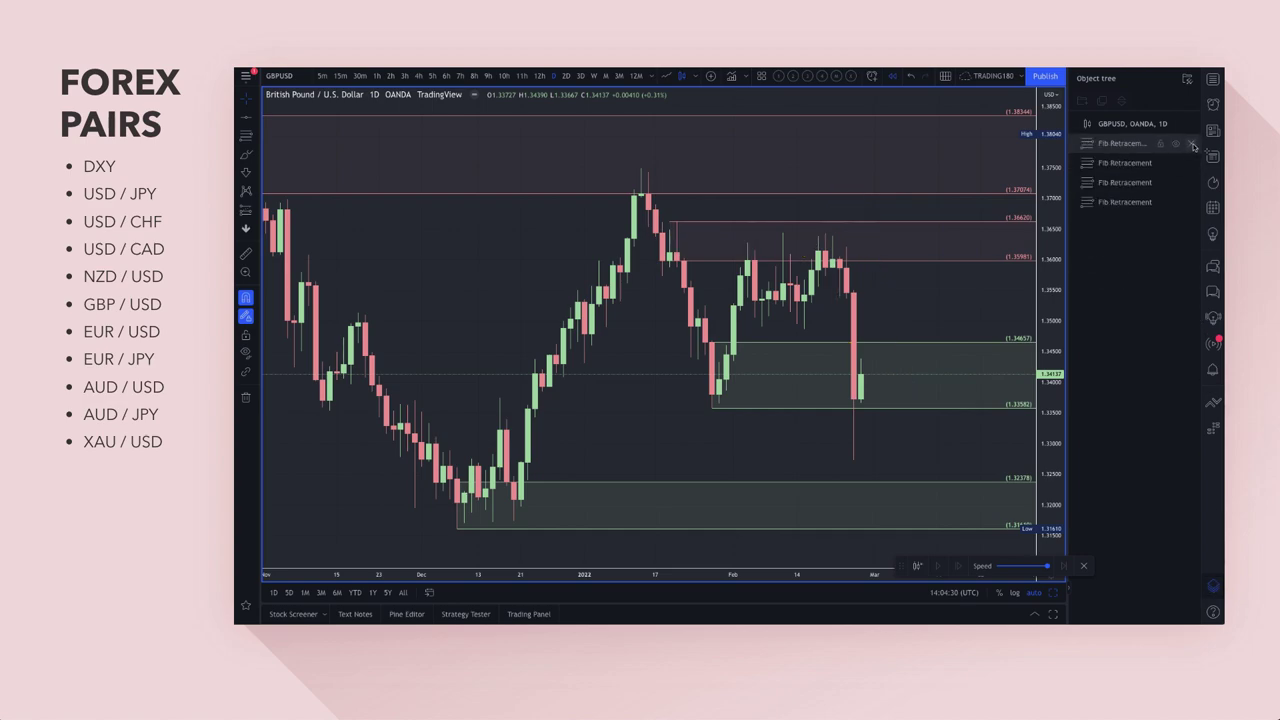
Move the 1.34657–1.33582 GBPUSD demand zone to the 24 February candle, spanning 1.33727 to 1.32730
{"action": "right_click", "coordinate": [714, 405]}
{"action": "key", "text": "Escape"}
{"action": "left_click_drag", "start_coordinate": [719, 415], "coordinate": [853, 460]}
{"action": "left_click_drag", "start_coordinate": [712, 345], "coordinate": [858, 398]}
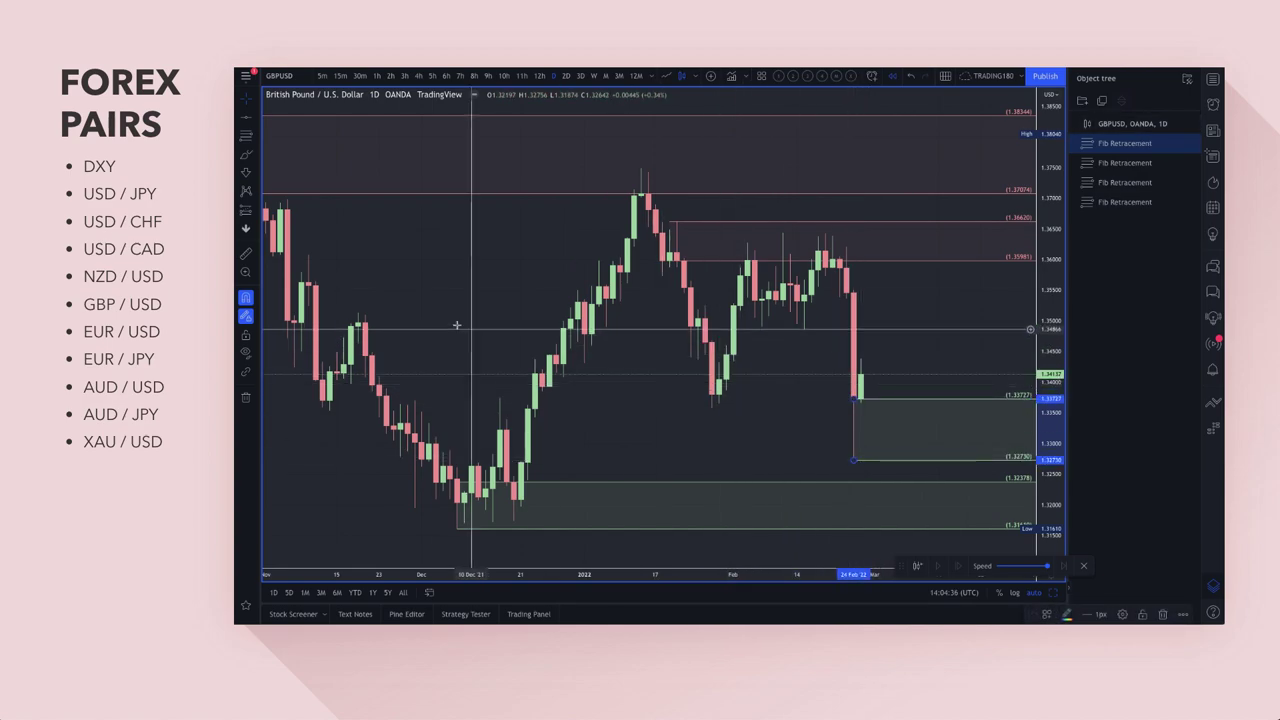
Brush a dip into the new GBPUSD demand zone with a rebound, and refit the 1.36620 supply zone's lower edge to 1.35874
{"action": "left_click", "coordinate": [313, 189]}
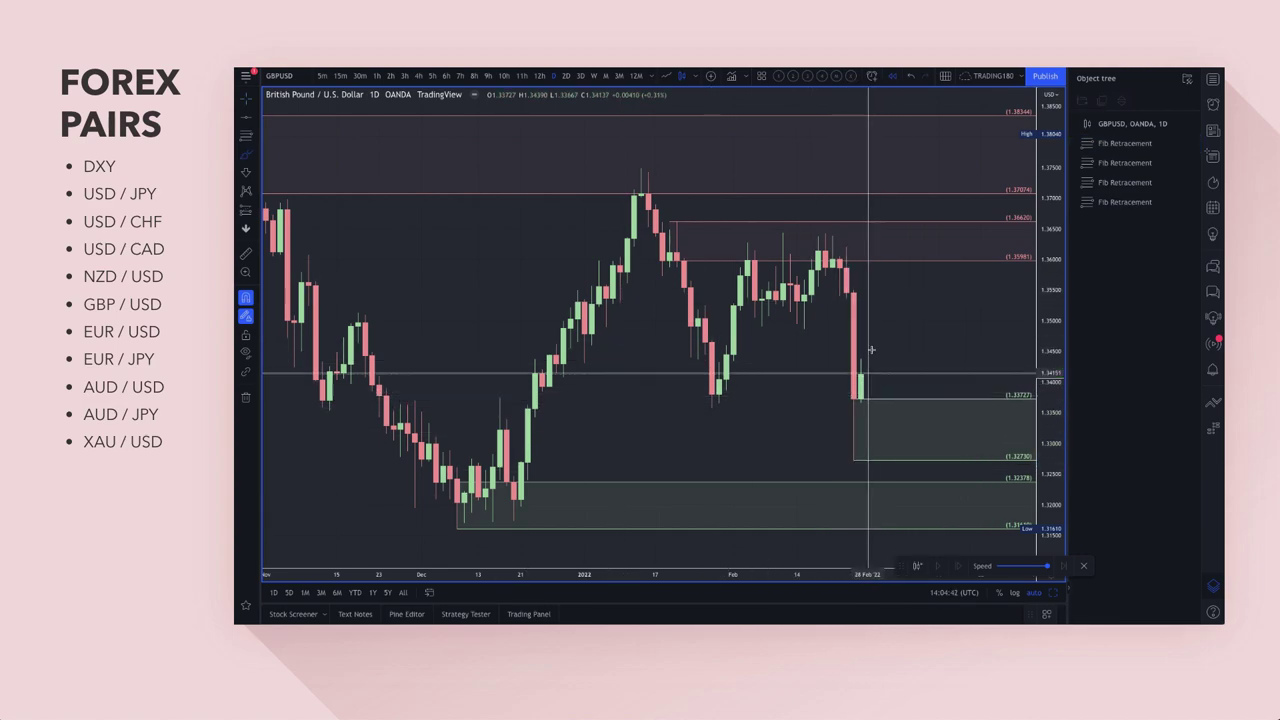
{"action": "mouse_move", "coordinate": [862, 360]}
{"action": "left_mouse_down"}
{"action": "mouse_move", "coordinate": [895, 445]}
{"action": "mouse_move", "coordinate": [955, 358]}
{"action": "mouse_move", "coordinate": [962, 368]}
{"action": "left_mouse_up"}
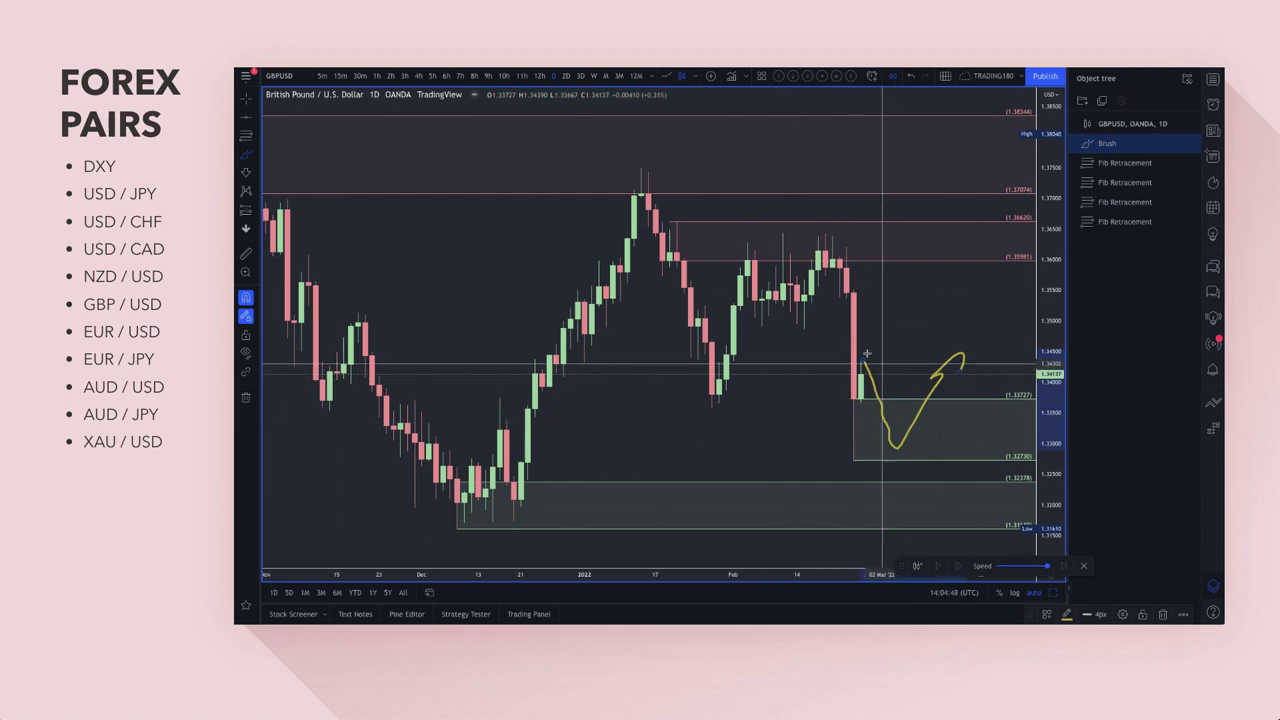
{"action": "left_click", "coordinate": [677, 222]}
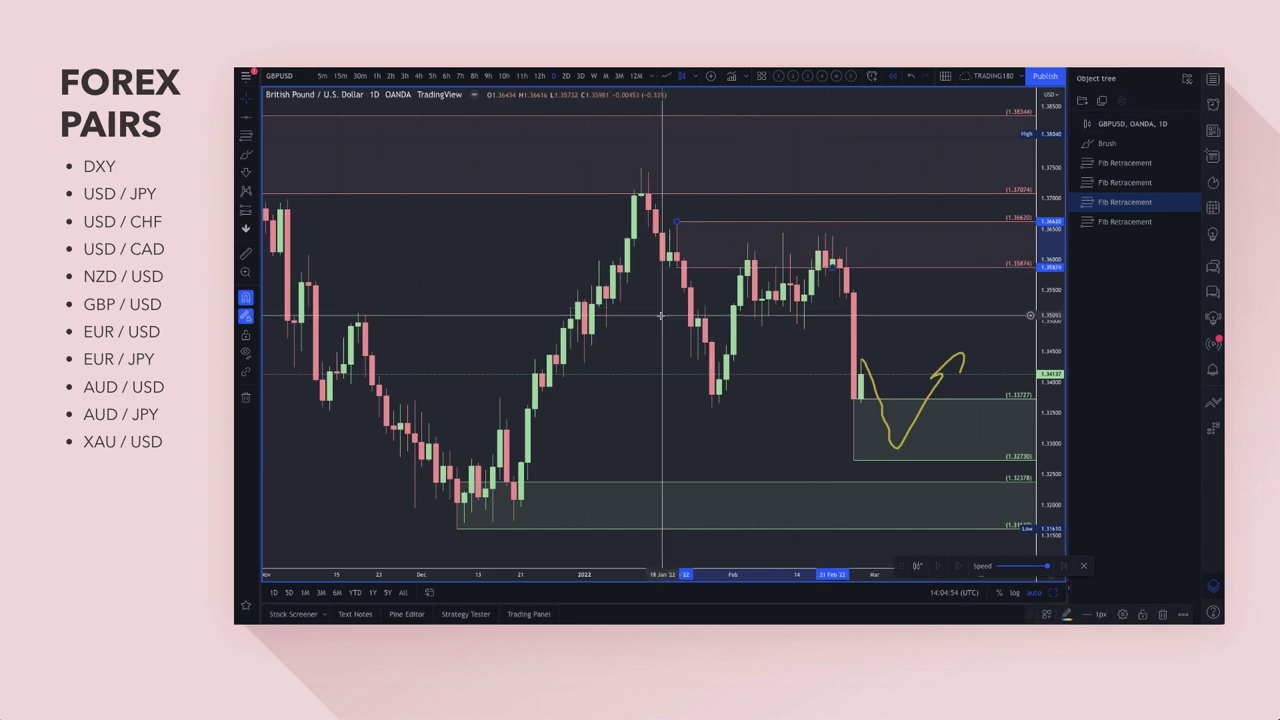
Brush a circle and rising arrow at the 1.32378 GBPUSD demand zone, plus falling moves from the 1.36620 and 1.38344 supply zones
{"action": "left_click", "coordinate": [247, 158]}
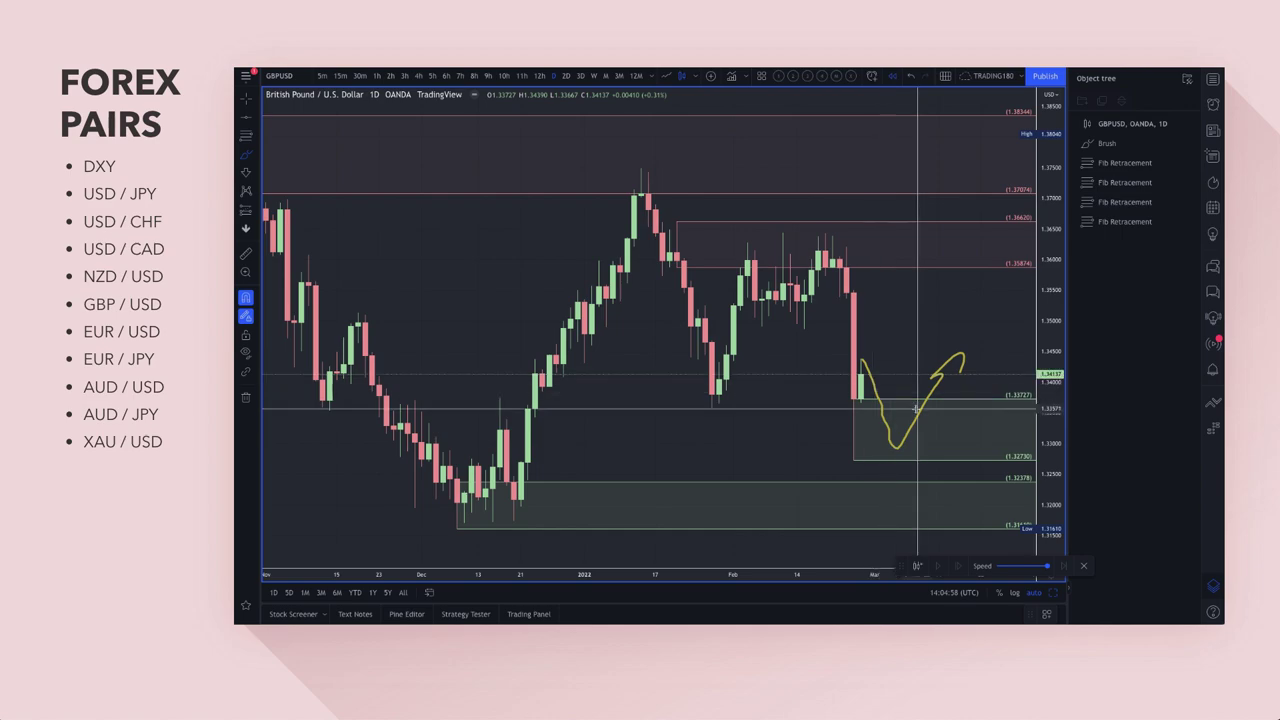
{"action": "scroll", "coordinate": [891, 489], "scroll_direction": "down", "scroll_amount": 2}
{"action": "scroll", "coordinate": [891, 489], "scroll_direction": "down", "scroll_amount": 3}
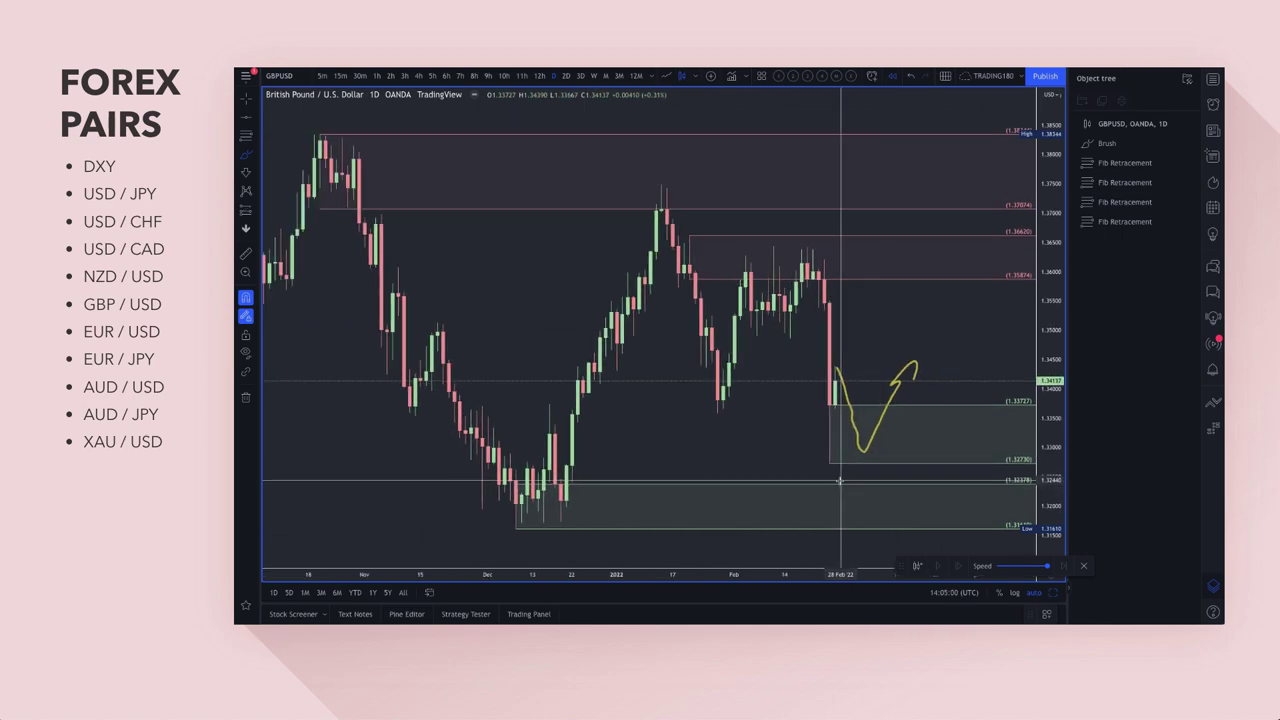
{"action": "left_click_drag", "start_coordinate": [900, 496], "coordinate": [928, 483]}
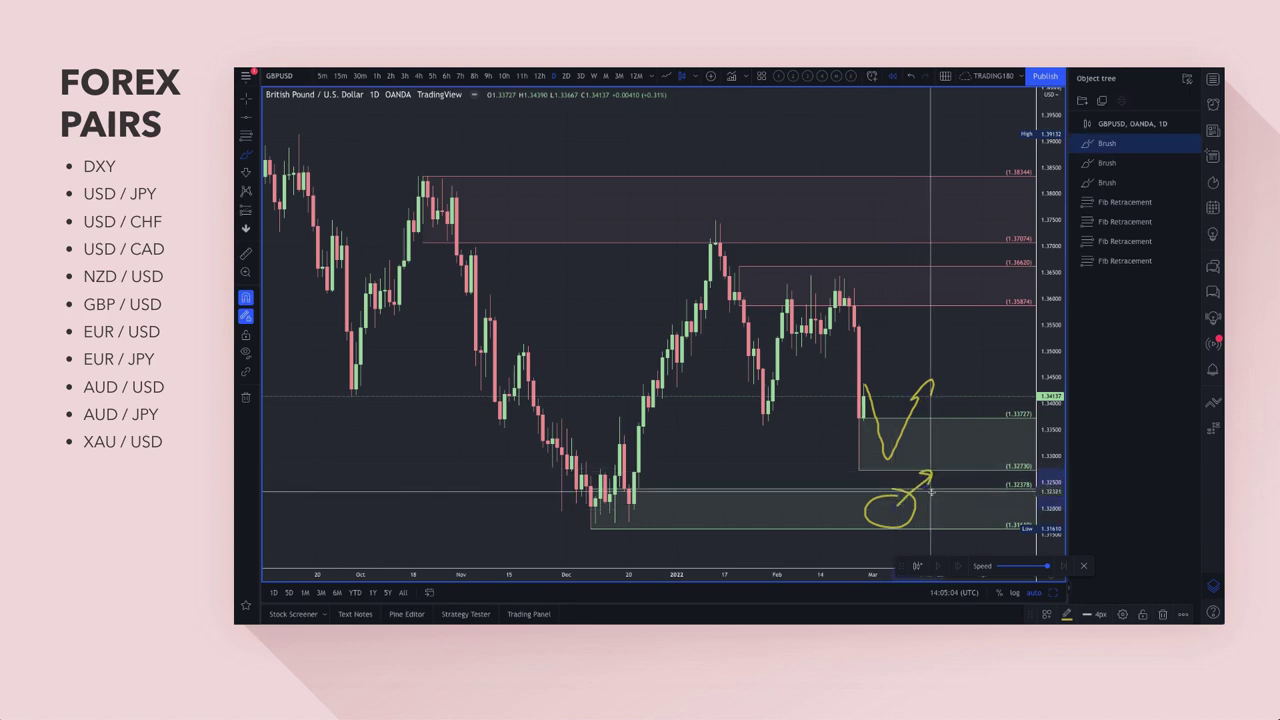
{"action": "mouse_move", "coordinate": [909, 292]}
{"action": "left_mouse_down"}
{"action": "mouse_move", "coordinate": [912, 280]}
{"action": "mouse_move", "coordinate": [953, 351]}
{"action": "mouse_move", "coordinate": [968, 350]}
{"action": "left_mouse_up"}
{"action": "mouse_move", "coordinate": [826, 270]}
{"action": "left_mouse_down"}
{"action": "mouse_move", "coordinate": [795, 302]}
{"action": "mouse_move", "coordinate": [828, 268]}
{"action": "left_mouse_up"}
{"action": "mouse_move", "coordinate": [920, 210]}
{"action": "left_mouse_down"}
{"action": "mouse_move", "coordinate": [912, 248]}
{"action": "mouse_move", "coordinate": [914, 222]}
{"action": "mouse_move", "coordinate": [950, 262]}
{"action": "left_mouse_up"}
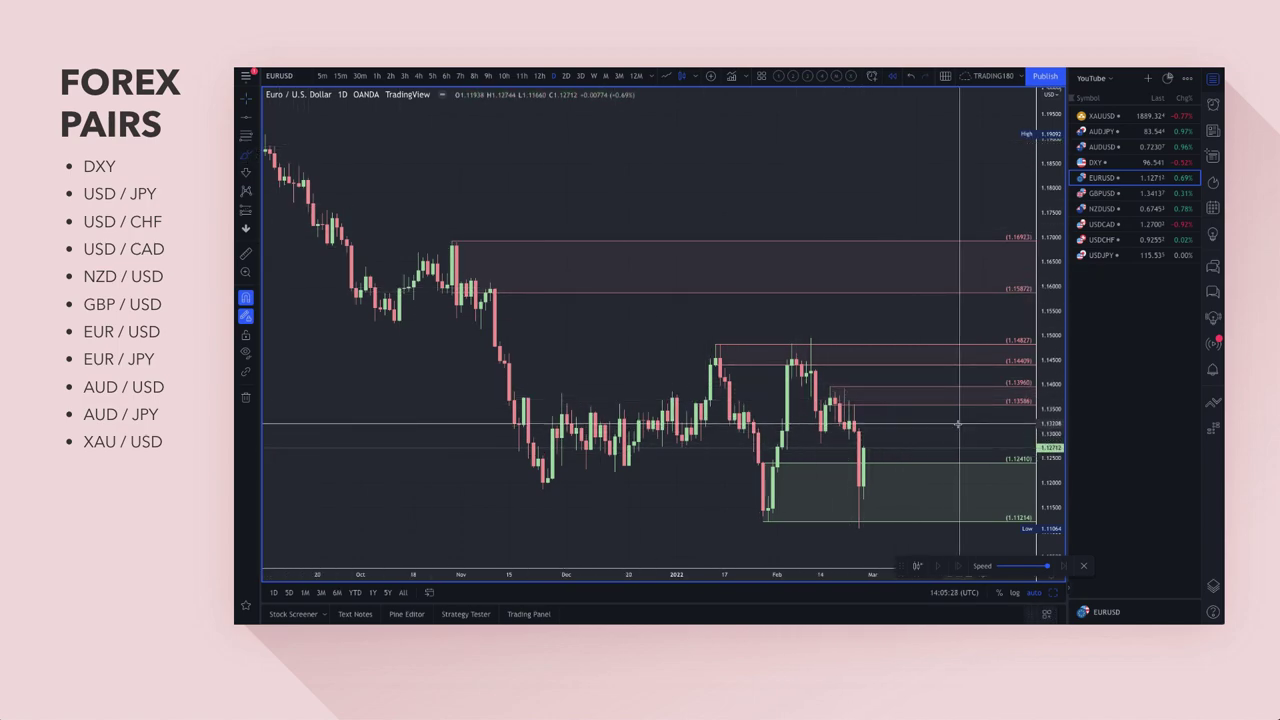
Refit the lowest EURUSD supply zone's lower edge to 1.13100 and move the 1.14827 zone to the 10 February candle, spanning 1.14950 to 1.14232
{"action": "left_click_drag", "start_coordinate": [830, 405], "coordinate": [852, 428]}
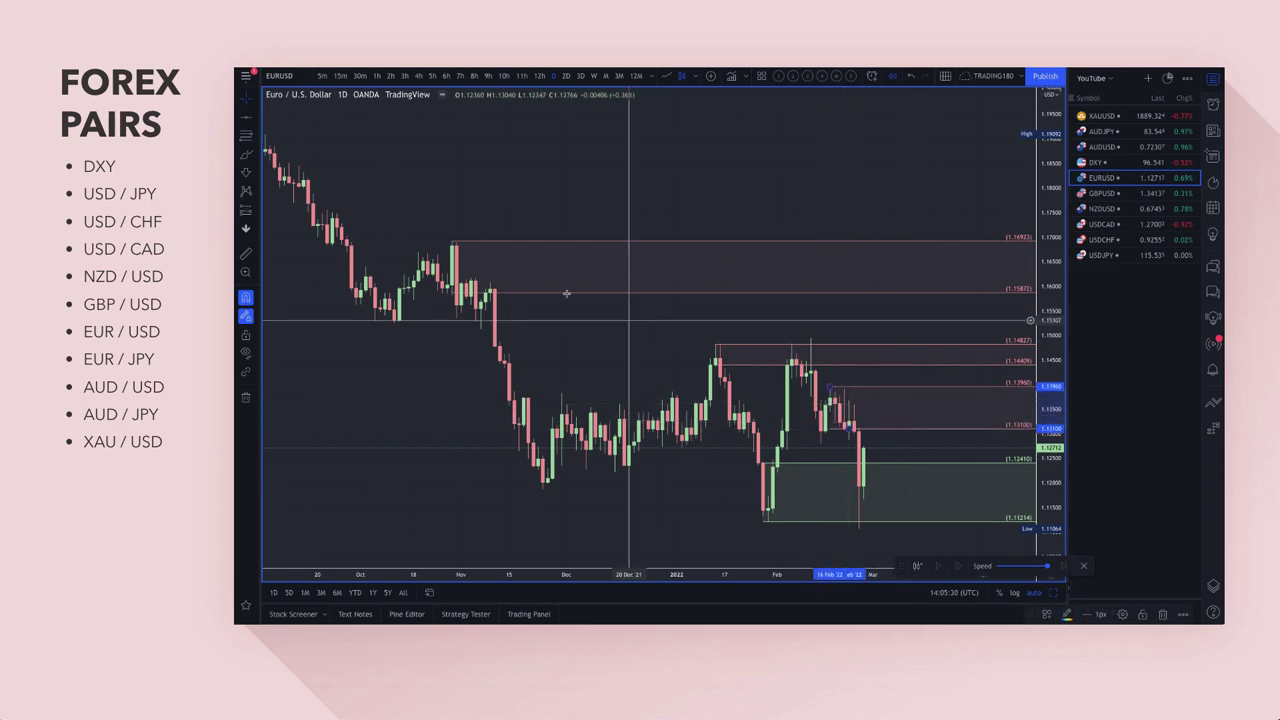
{"action": "left_click", "coordinate": [245, 155]}
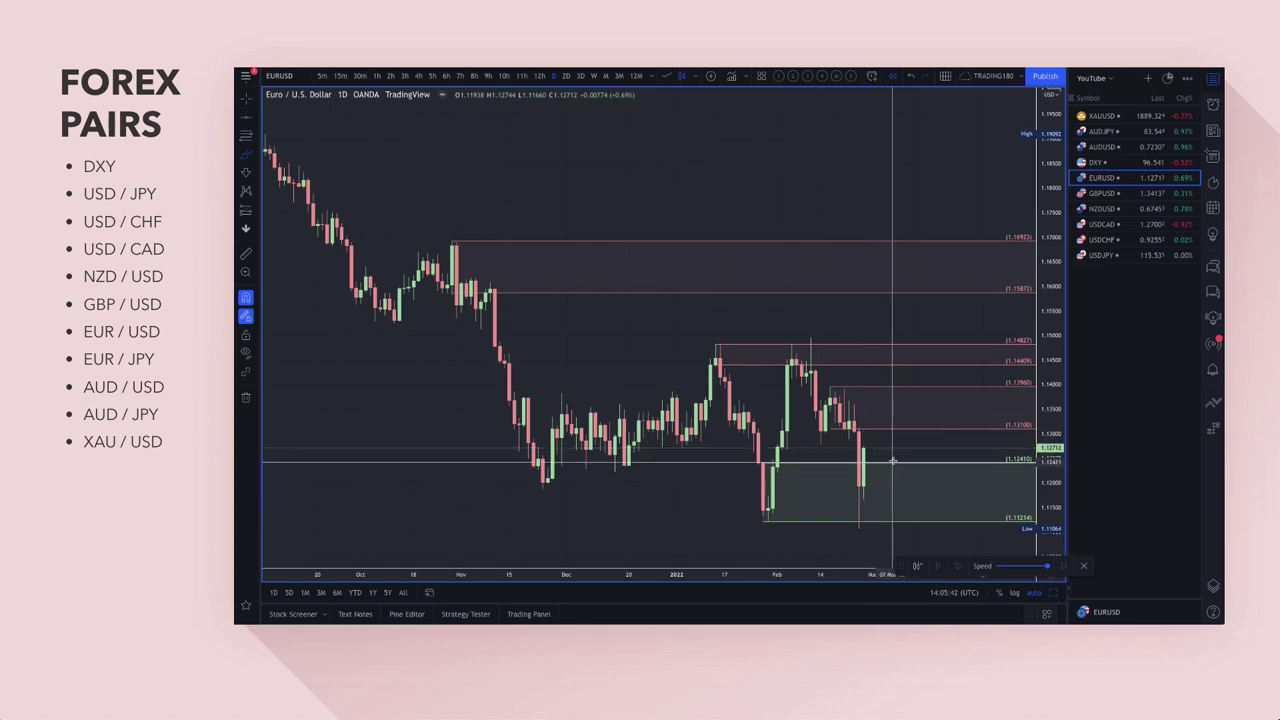
{"action": "left_click_drag", "start_coordinate": [808, 363], "coordinate": [811, 375]}
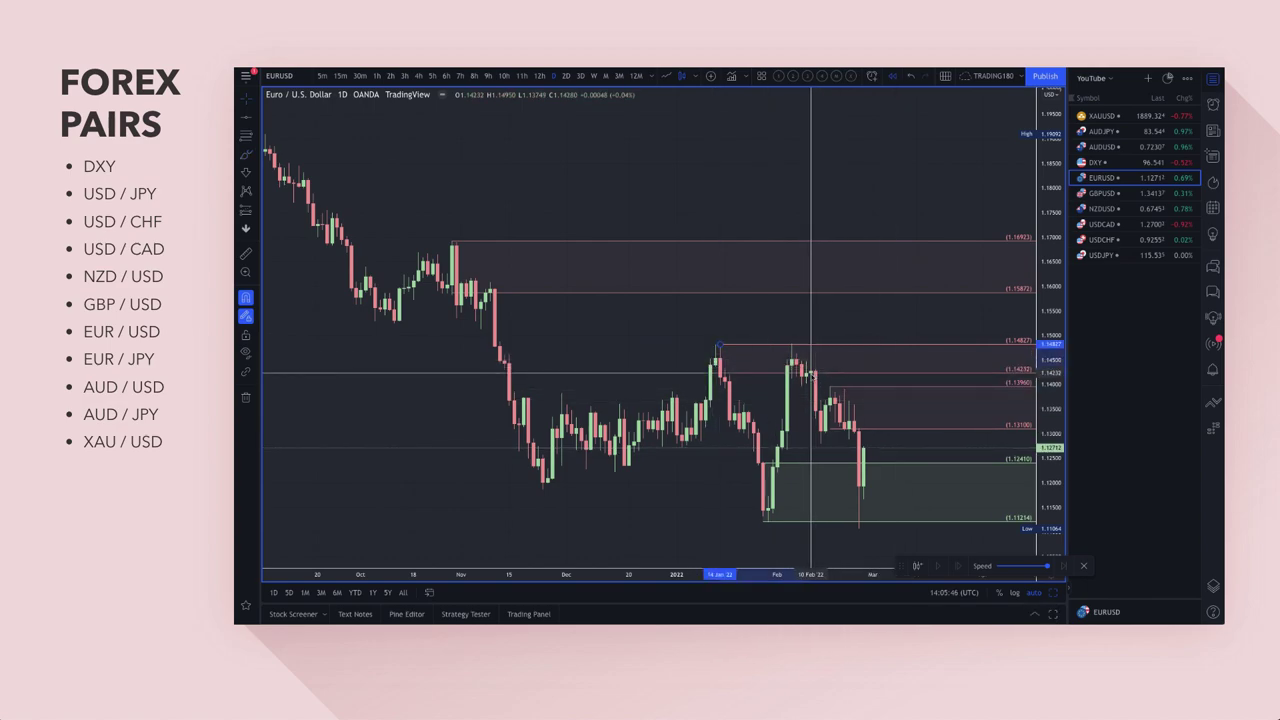
{"action": "left_click_drag", "start_coordinate": [731, 346], "coordinate": [811, 338]}
{"action": "scroll", "coordinate": [811, 338], "scroll_direction": "up", "scroll_amount": 3}
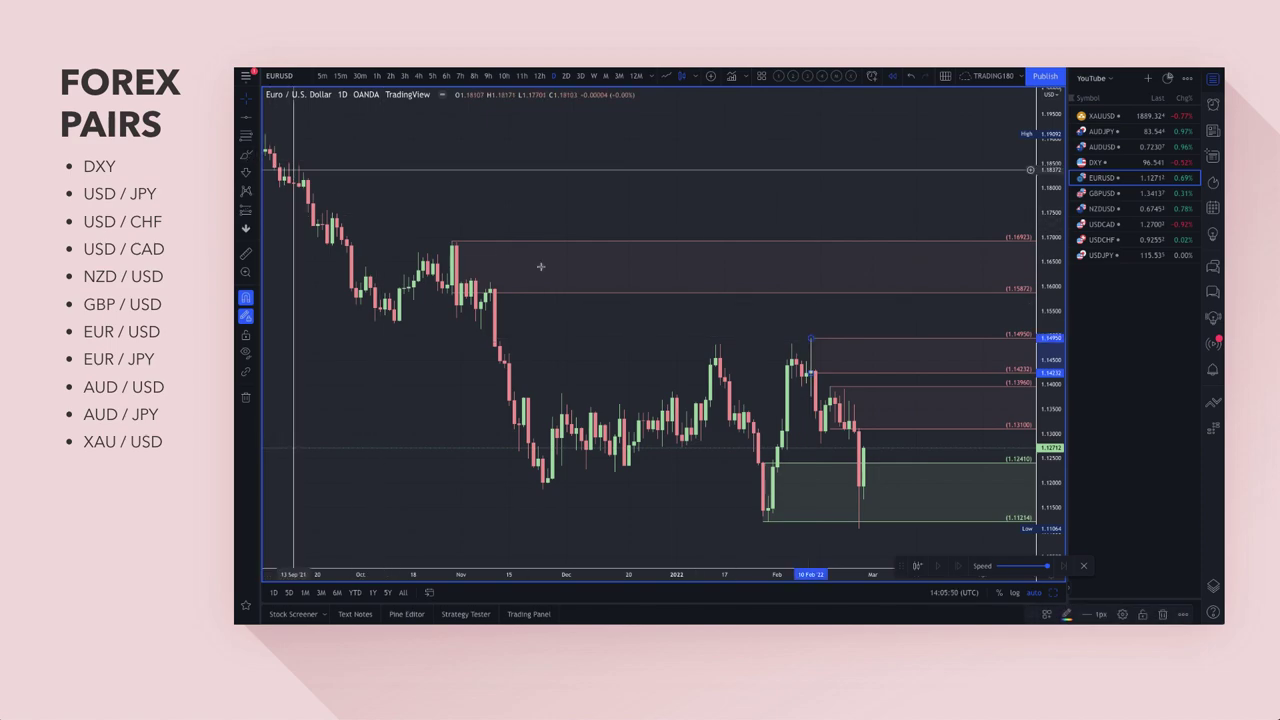
Brush a circle on the 10 February EURUSD high with the decline into the demand zone, and undo the sketch
{"action": "scroll", "coordinate": [745, 321], "scroll_direction": "up", "scroll_amount": 3}
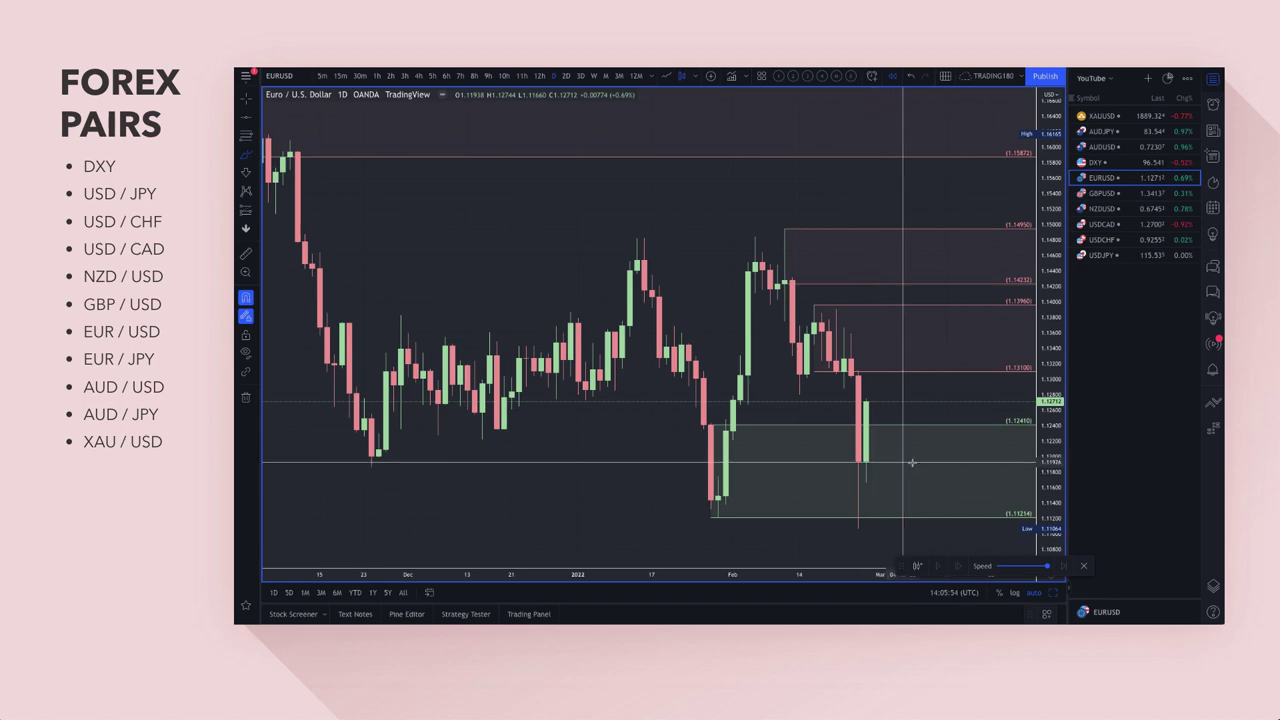
{"action": "mouse_move", "coordinate": [768, 216]}
{"action": "left_mouse_down"}
{"action": "mouse_move", "coordinate": [806, 224]}
{"action": "mouse_move", "coordinate": [770, 212]}
{"action": "left_mouse_up"}
{"action": "mouse_move", "coordinate": [784, 262]}
{"action": "left_mouse_down"}
{"action": "mouse_move", "coordinate": [829, 325]}
{"action": "mouse_move", "coordinate": [857, 508]}
{"action": "mouse_move", "coordinate": [845, 503]}
{"action": "mouse_move", "coordinate": [873, 488]}
{"action": "left_mouse_up"}
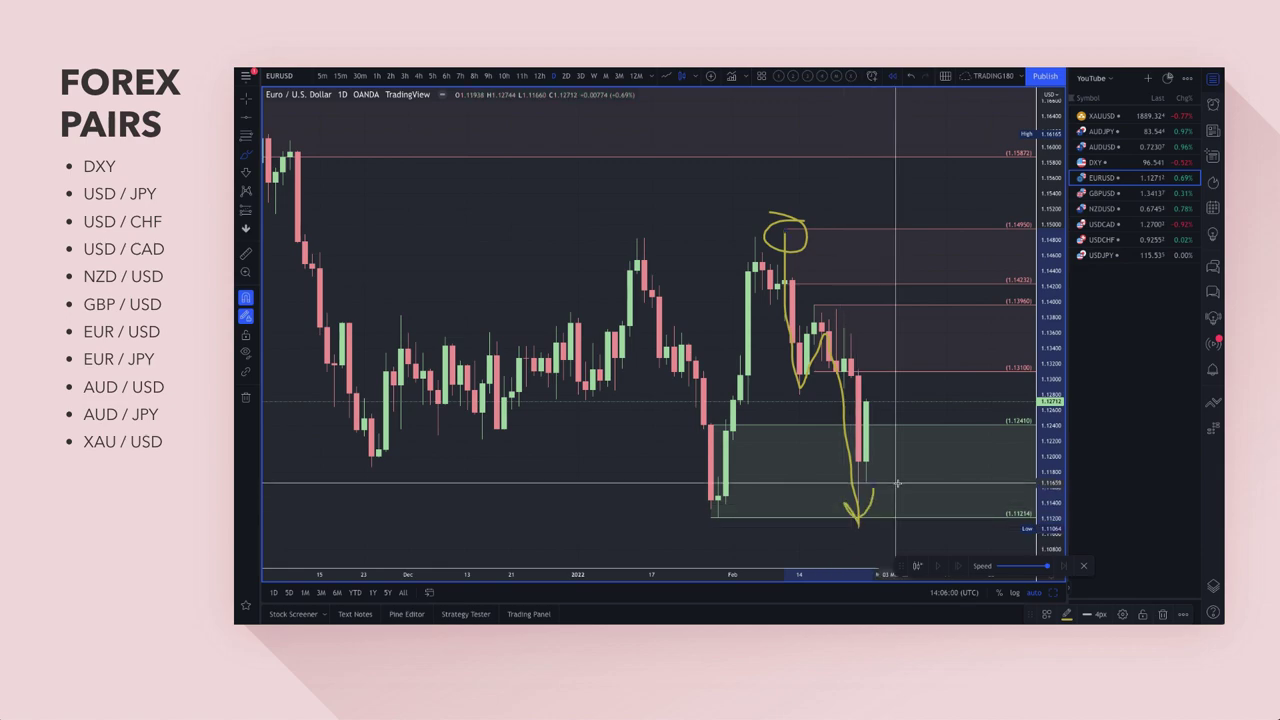
{"action": "key", "text": "ctrl+z"}
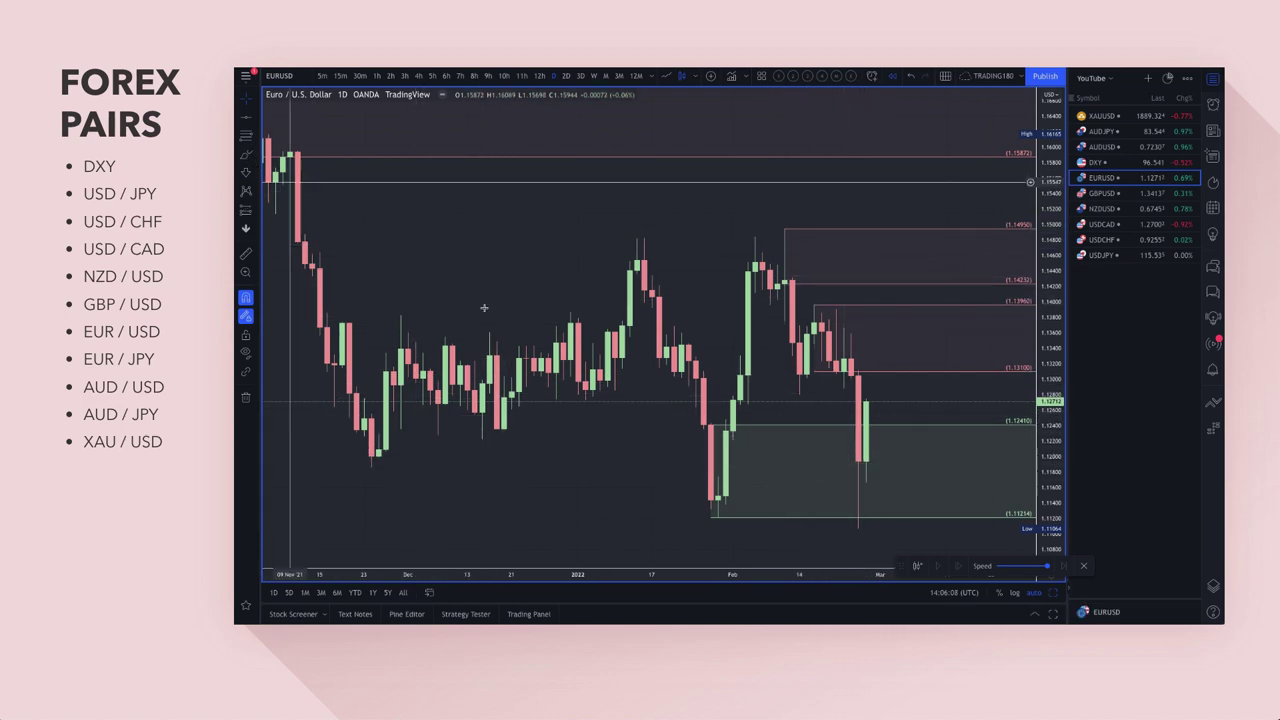
Circle the 24 February EURUSD lower wick, brush a stepped decline through the demand zone, and undo both drawings
{"action": "left_click_drag", "start_coordinate": [848, 461], "coordinate": [862, 460]}
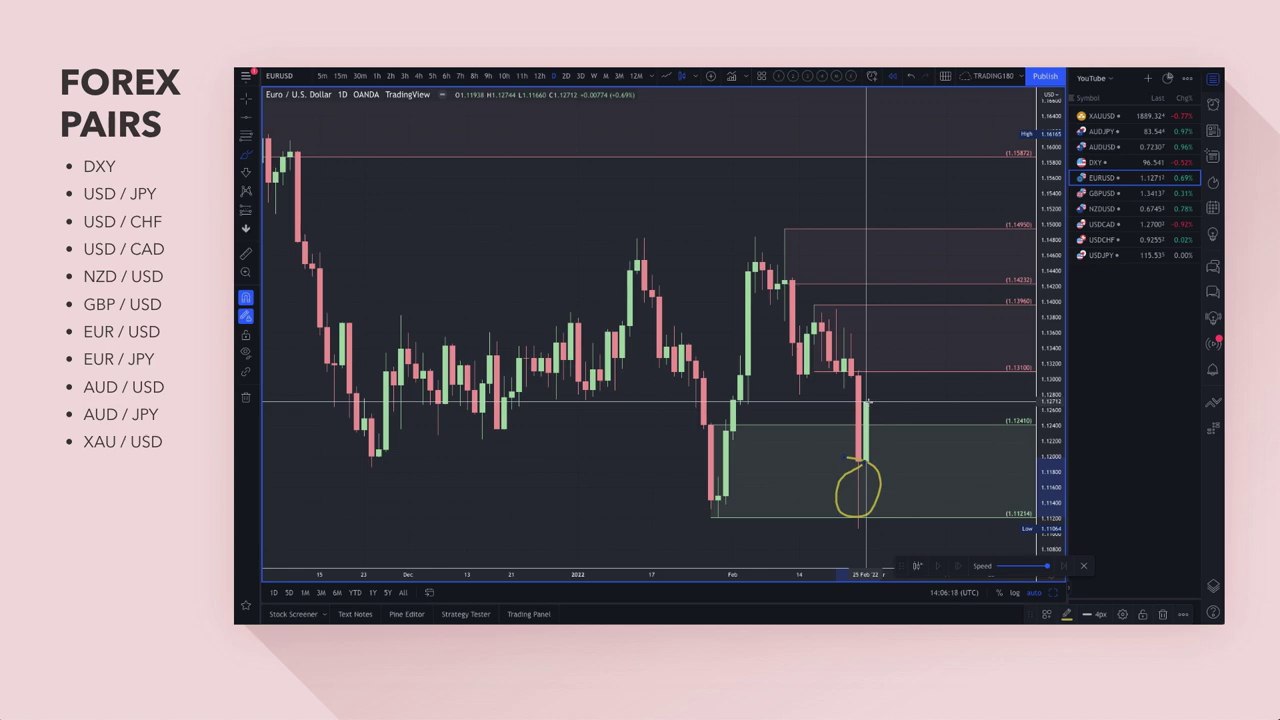
{"action": "mouse_move", "coordinate": [868, 402]}
{"action": "left_mouse_down"}
{"action": "mouse_move", "coordinate": [908, 442]}
{"action": "mouse_move", "coordinate": [932, 515]}
{"action": "mouse_move", "coordinate": [955, 540]}
{"action": "mouse_move", "coordinate": [969, 530]}
{"action": "left_mouse_up"}
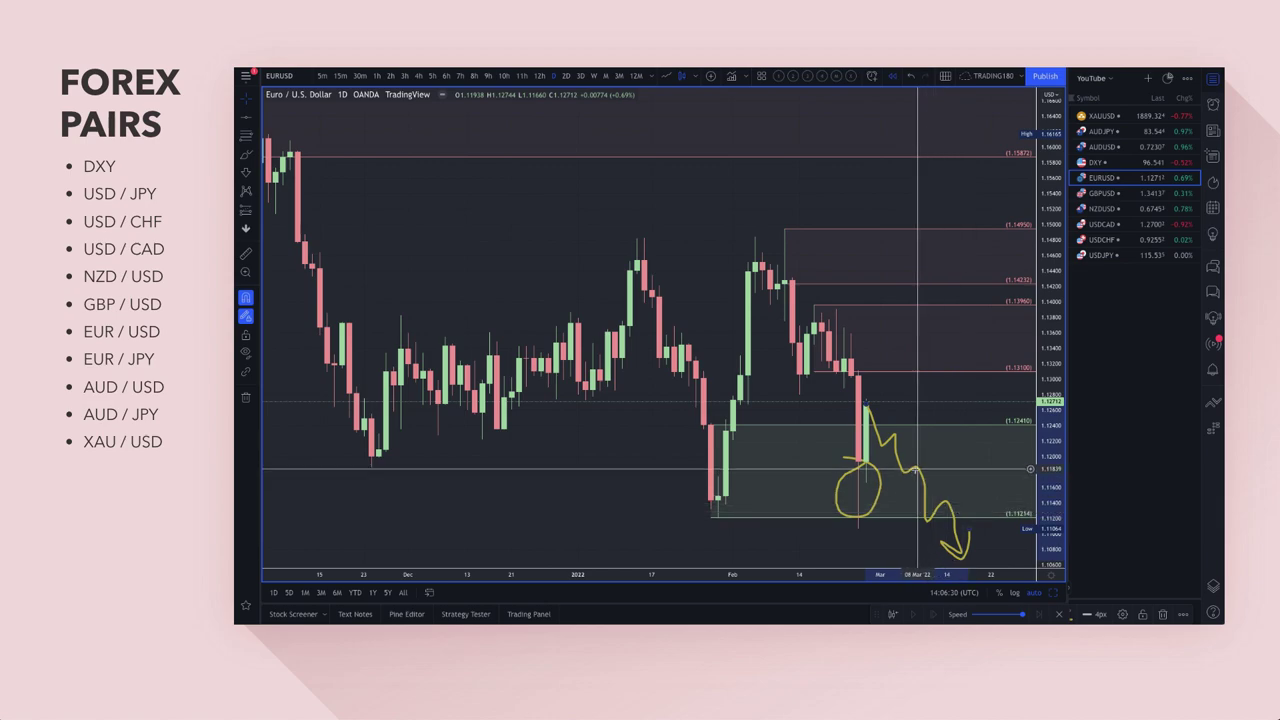
{"action": "key", "text": "ctrl+z"}
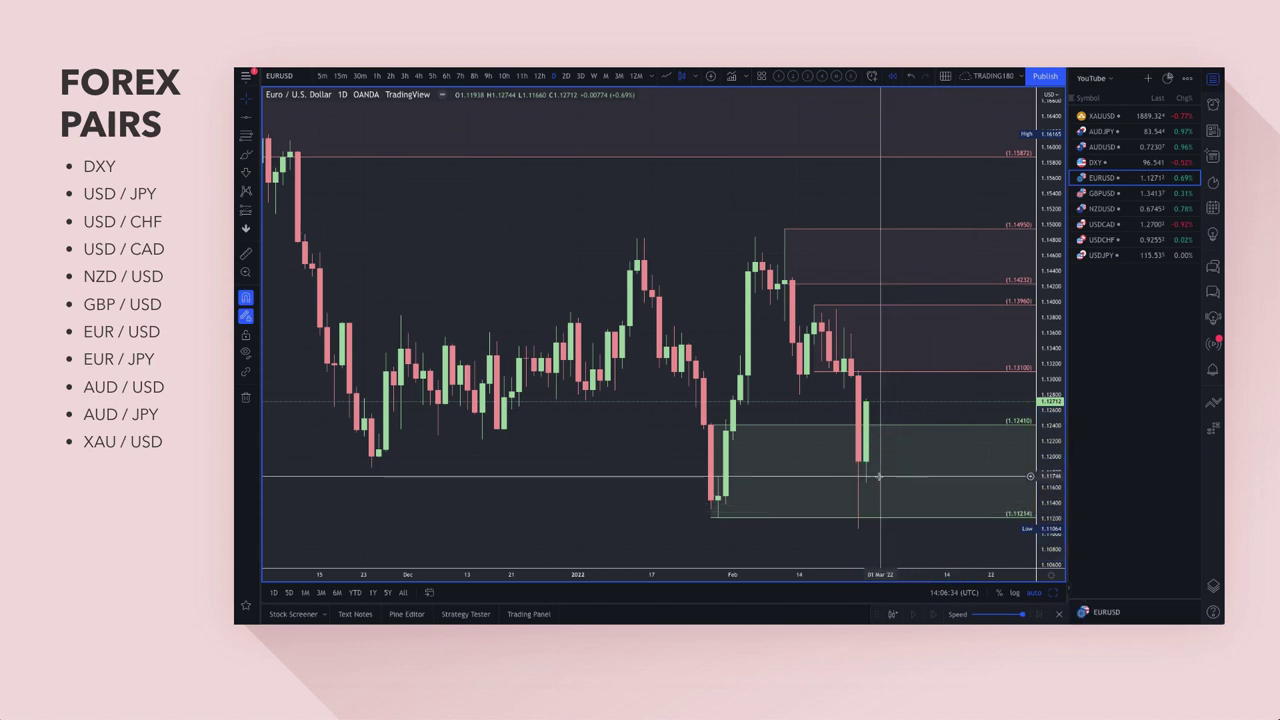
Brush a EURUSD rise into the 1.13100 supply edge that turns down, and a dip into the 1.12410–1.11234 demand zone that rebounds
{"action": "left_click", "coordinate": [246, 156]}
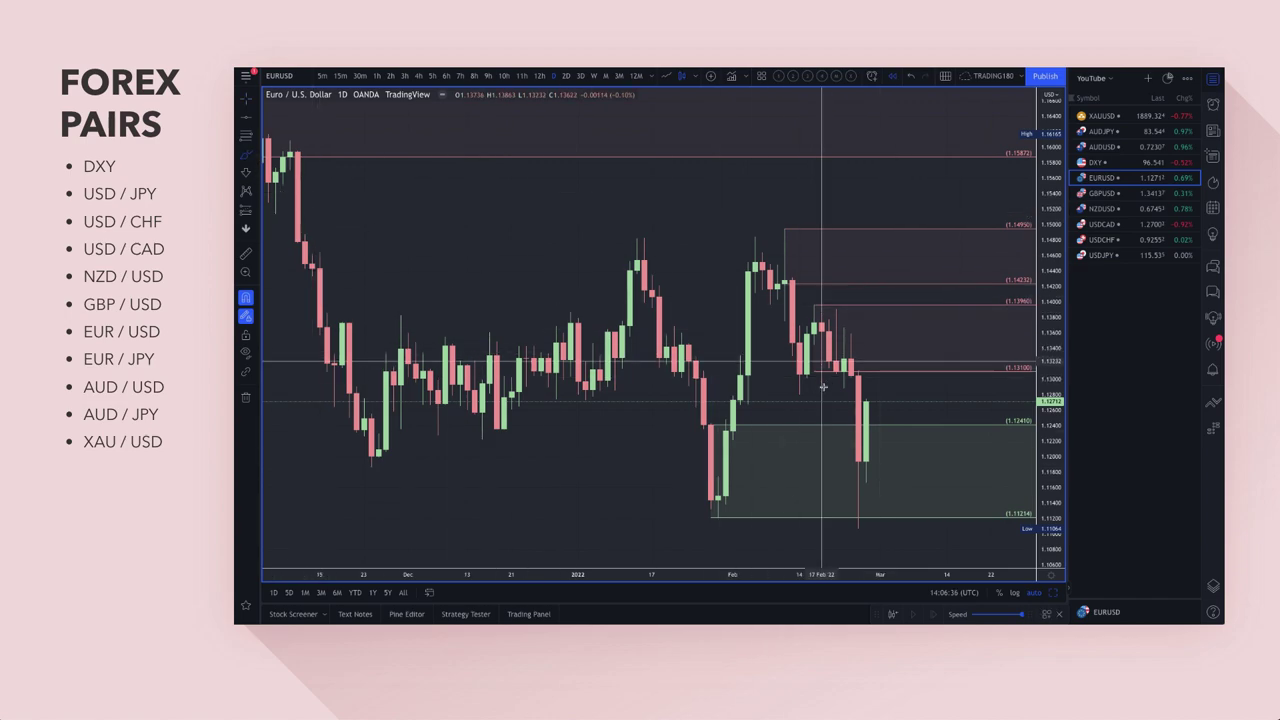
{"action": "mouse_move", "coordinate": [866, 400]}
{"action": "left_mouse_down"}
{"action": "mouse_move", "coordinate": [874, 378]}
{"action": "mouse_move", "coordinate": [905, 370]}
{"action": "mouse_move", "coordinate": [939, 413]}
{"action": "mouse_move", "coordinate": [945, 395]}
{"action": "left_mouse_up"}
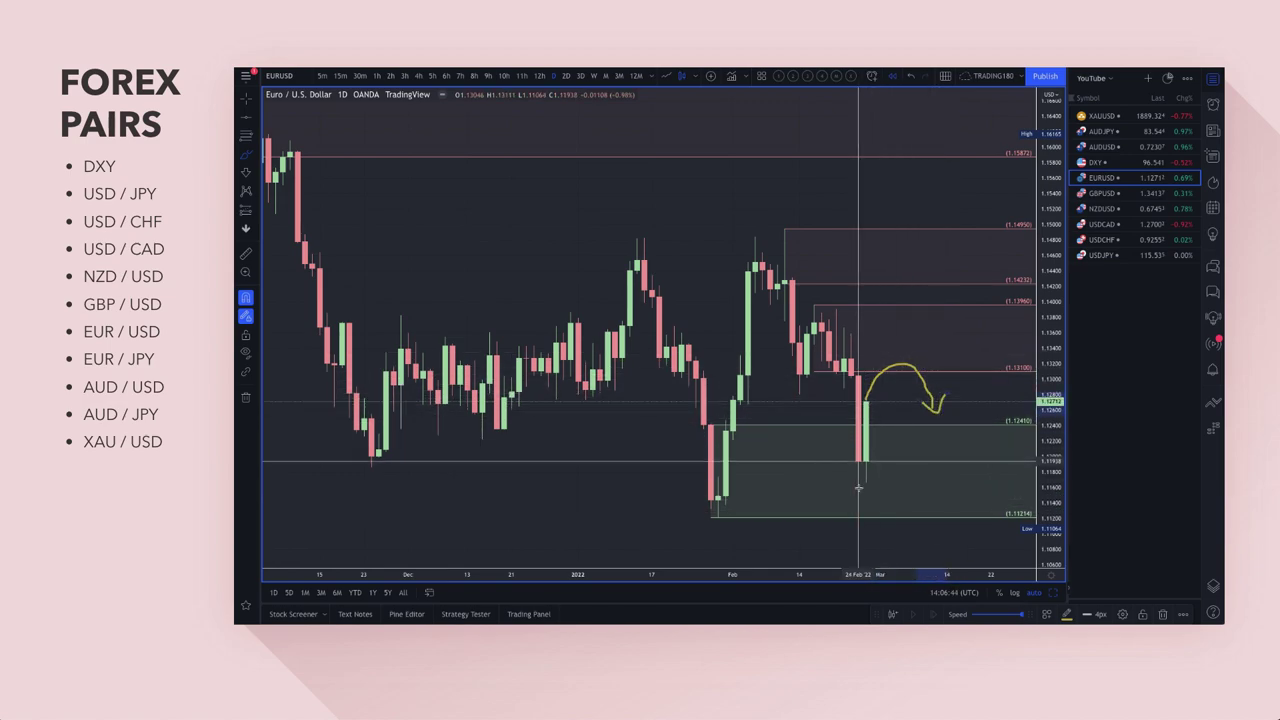
{"action": "mouse_move", "coordinate": [884, 410]}
{"action": "left_mouse_down"}
{"action": "mouse_move", "coordinate": [920, 510]}
{"action": "mouse_move", "coordinate": [958, 460]}
{"action": "mouse_move", "coordinate": [977, 460]}
{"action": "left_mouse_up"}
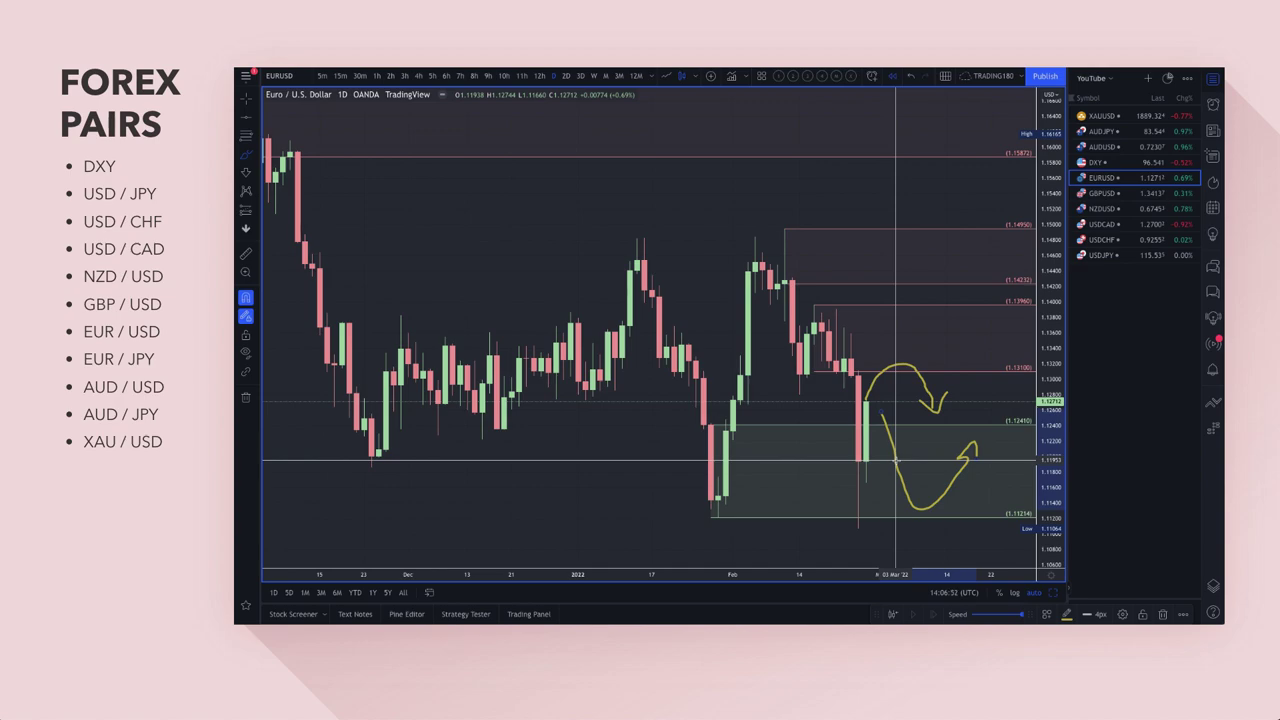
{"action": "mouse_move", "coordinate": [914, 486]}
{"action": "left_mouse_down"}
{"action": "mouse_move", "coordinate": [930, 500]}
{"action": "mouse_move", "coordinate": [905, 515]}
{"action": "left_mouse_up"}
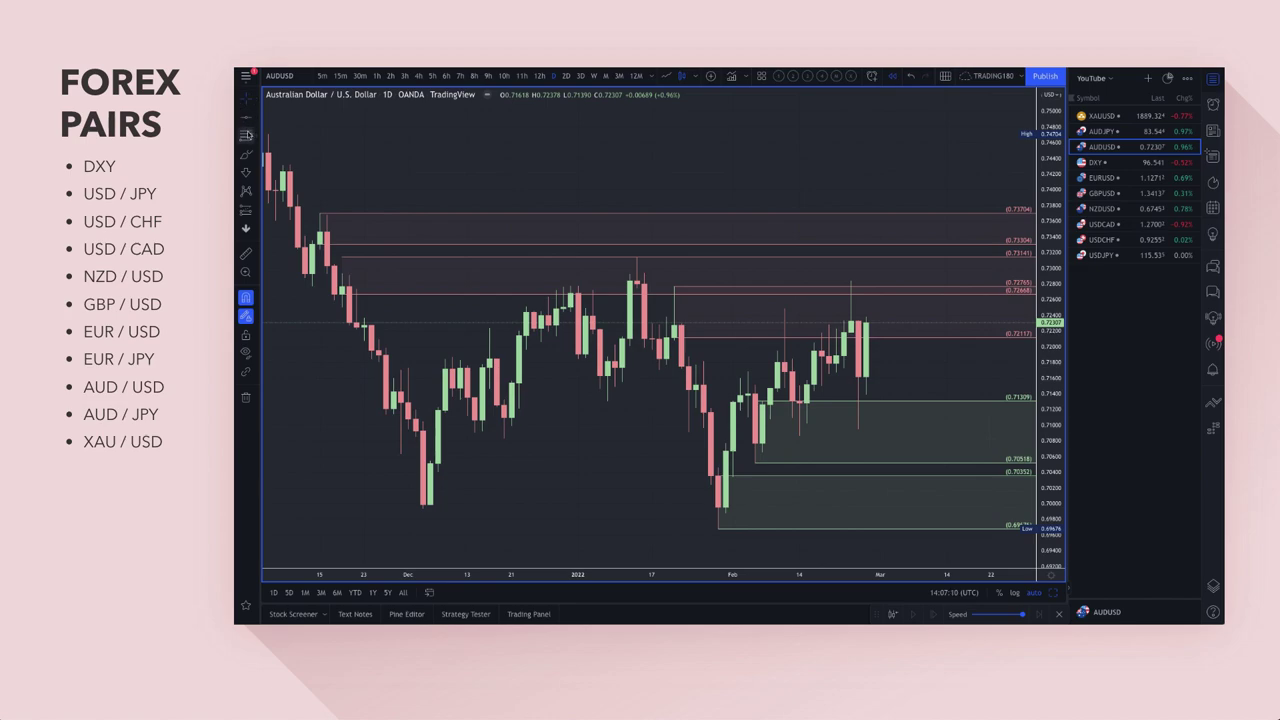
Circle the 23 February AUDUSD high with the brush and delete the 0.72765–0.72117 supply zone
{"action": "left_click", "coordinate": [245, 157]}
{"action": "mouse_move", "coordinate": [856, 279]}
{"action": "left_mouse_down"}
{"action": "mouse_move", "coordinate": [836, 290]}
{"action": "mouse_move", "coordinate": [848, 268]}
{"action": "left_mouse_up"}
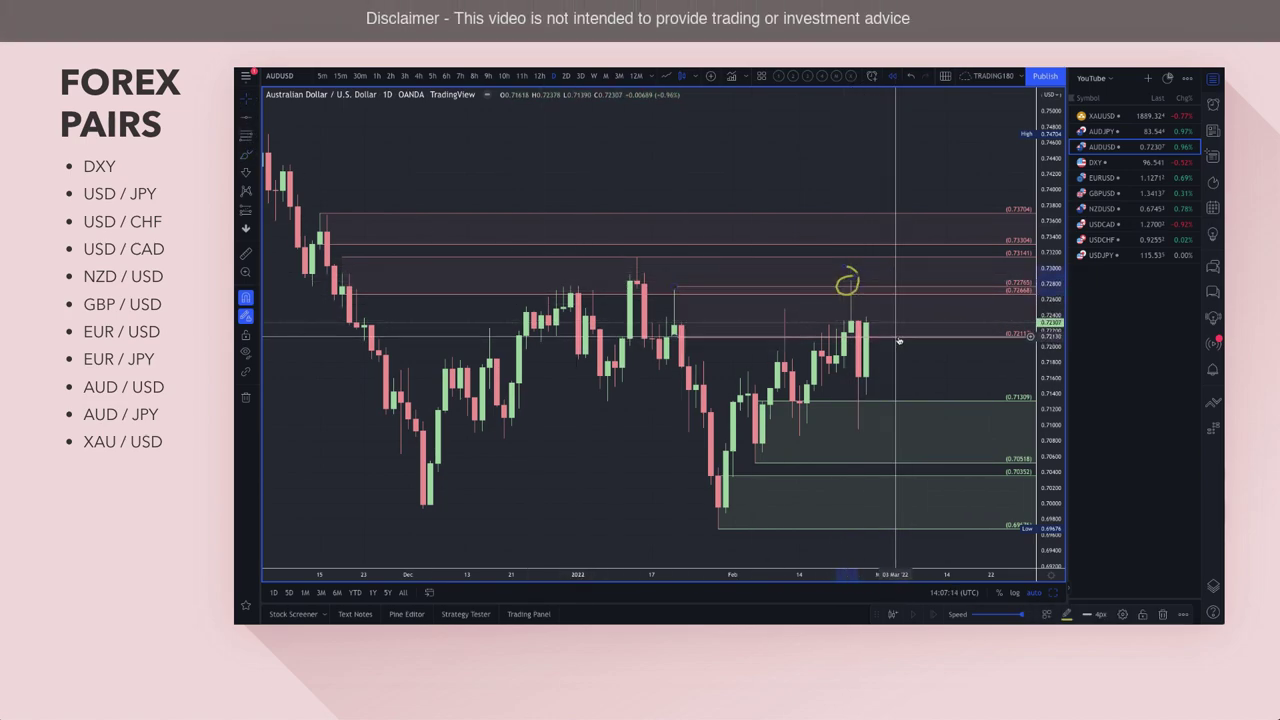
{"action": "key", "text": "Escape"}
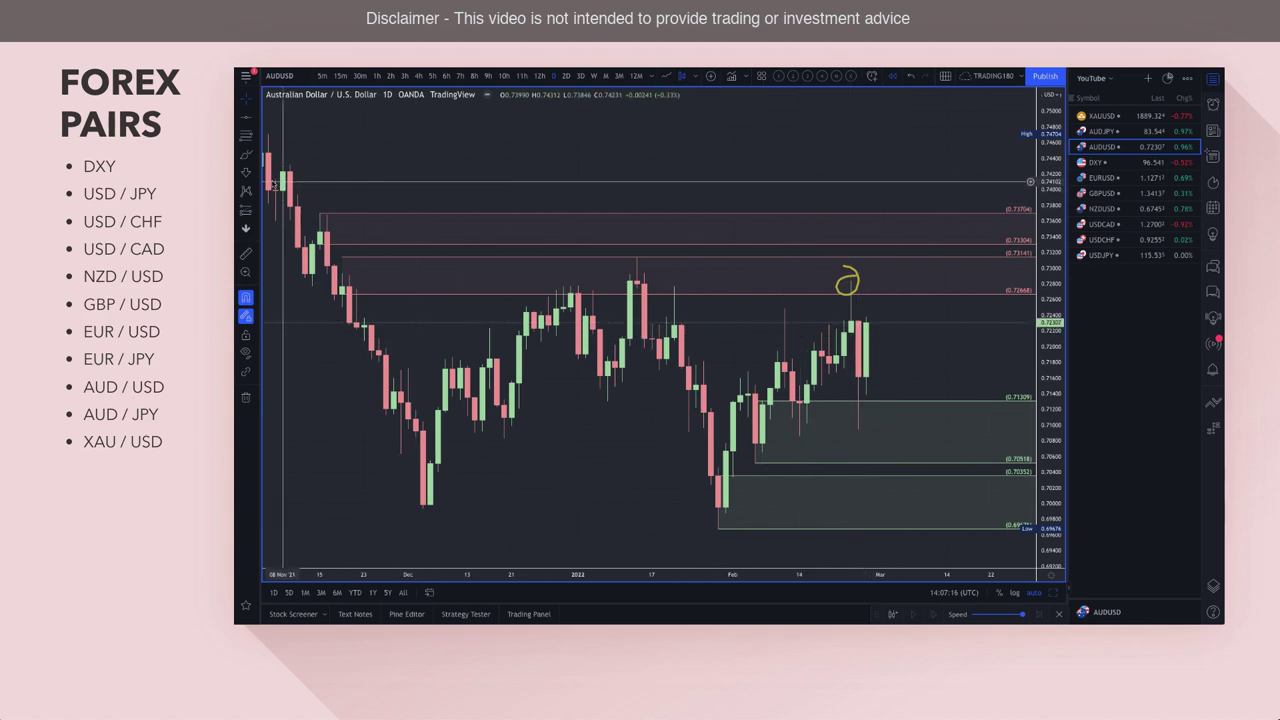
Brush the sharp AUDUSD drop and rebound after the circled high, with a question mark beside it
{"action": "left_click", "coordinate": [245, 157]}
{"action": "mouse_move", "coordinate": [844, 282]}
{"action": "left_mouse_down"}
{"action": "mouse_move", "coordinate": [850, 403]}
{"action": "mouse_move", "coordinate": [881, 322]}
{"action": "left_mouse_up"}
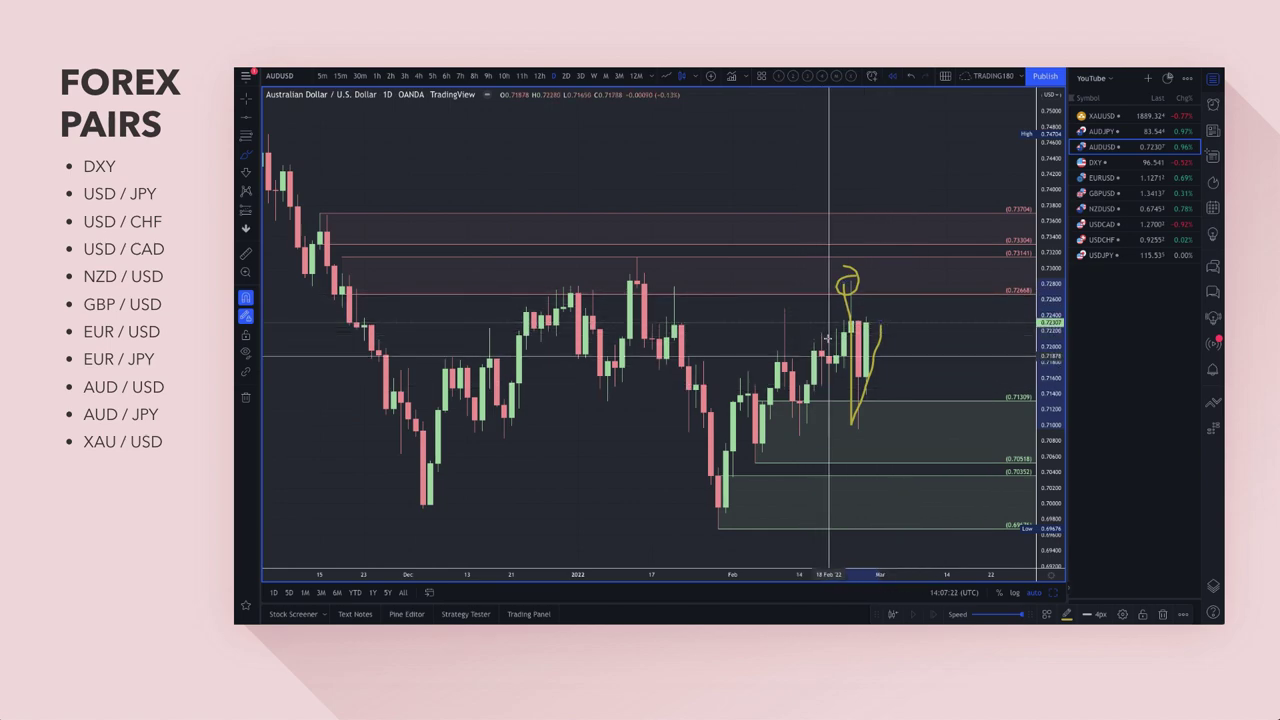
{"action": "mouse_move", "coordinate": [920, 318]}
{"action": "left_mouse_down"}
{"action": "mouse_move", "coordinate": [937, 316]}
{"action": "mouse_move", "coordinate": [931, 373]}
{"action": "left_mouse_up"}
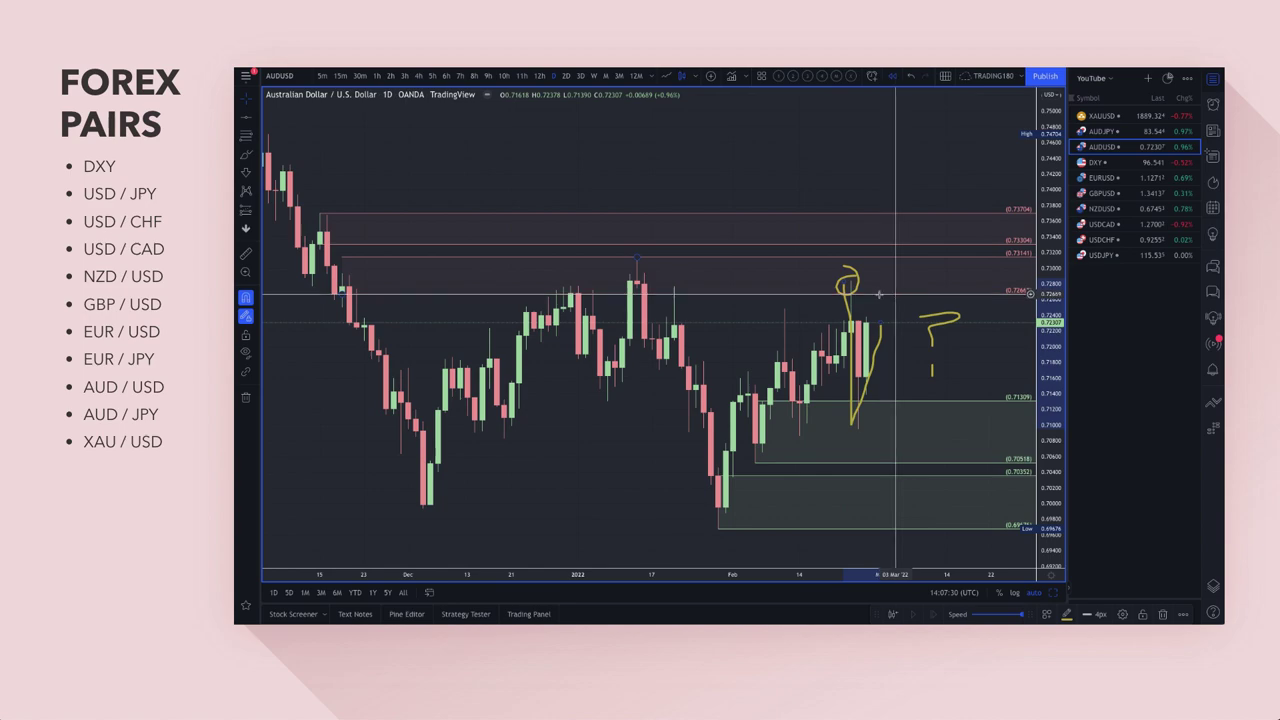
Measure the AUDUSD price drop from the 23 February high to the 24 February low
{"action": "left_click", "coordinate": [255, 157]}
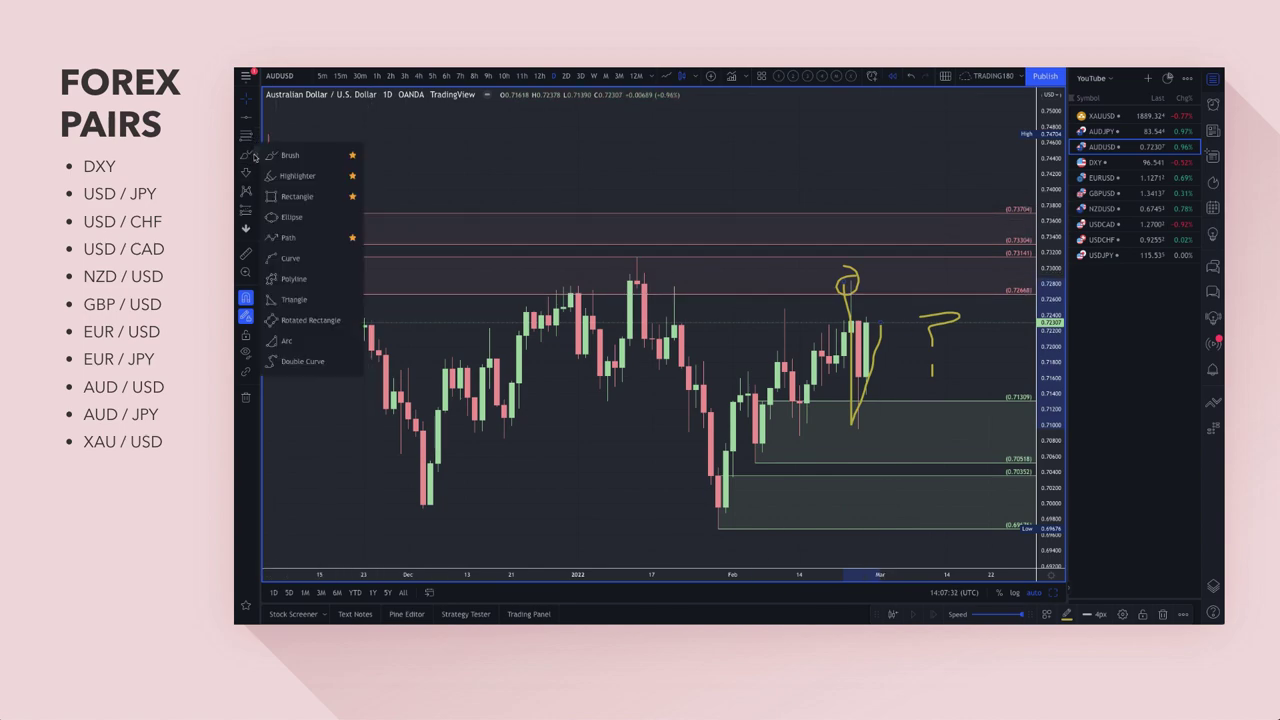
{"action": "left_click", "coordinate": [256, 212]}
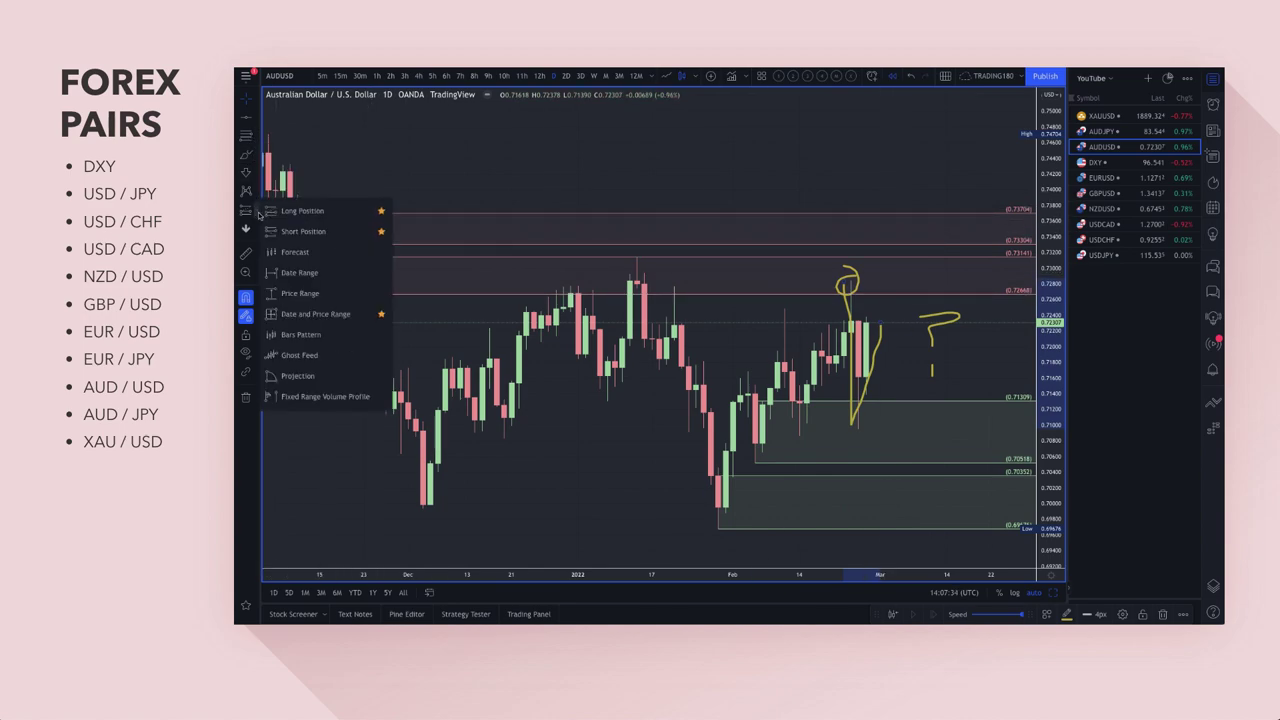
{"action": "left_click", "coordinate": [290, 273]}
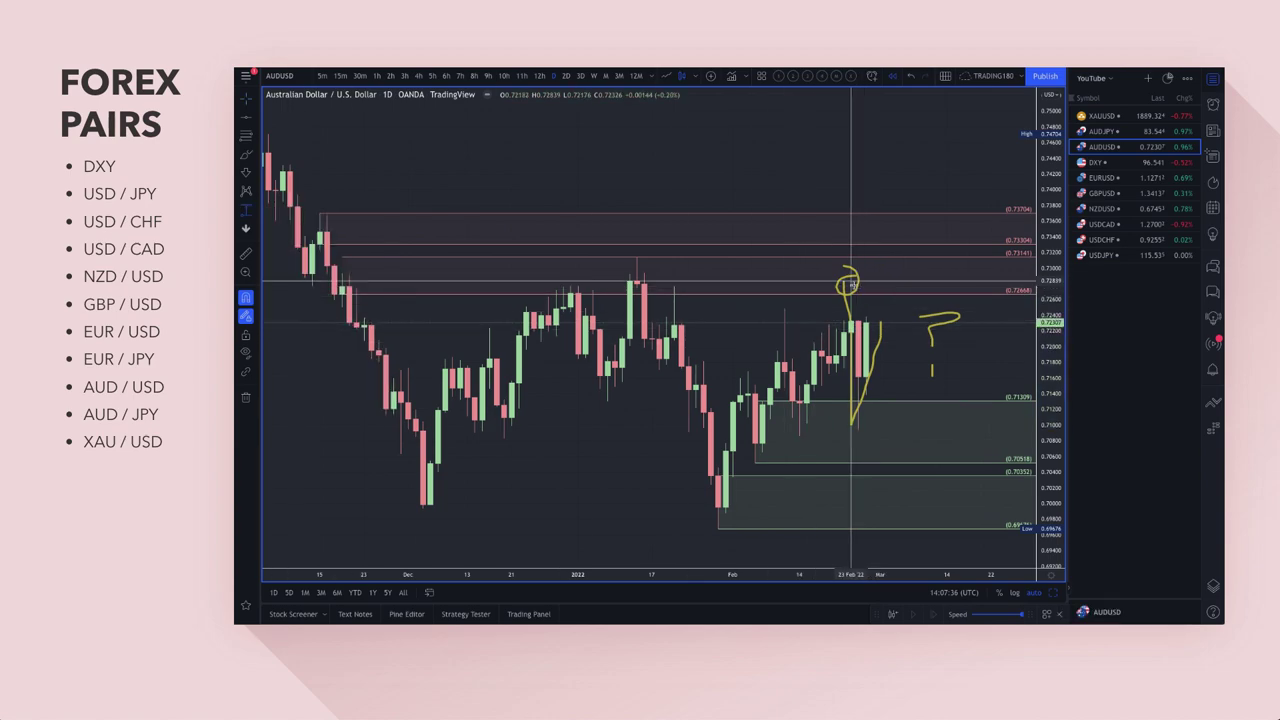
{"action": "left_click_drag", "start_coordinate": [851, 285], "coordinate": [858, 428]}
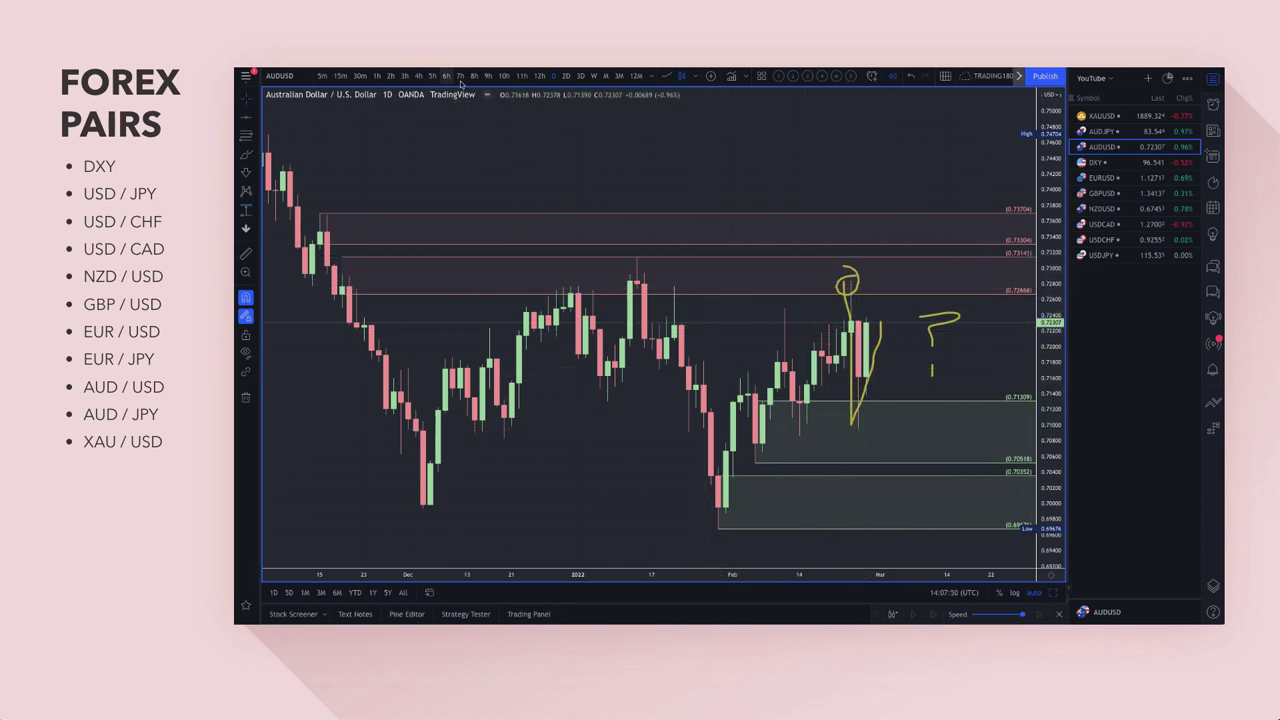
Examine the late-February AUDUSD spike and drop on the 1-hour timeframe, and return to the daily chart
{"action": "left_click", "coordinate": [376, 77]}
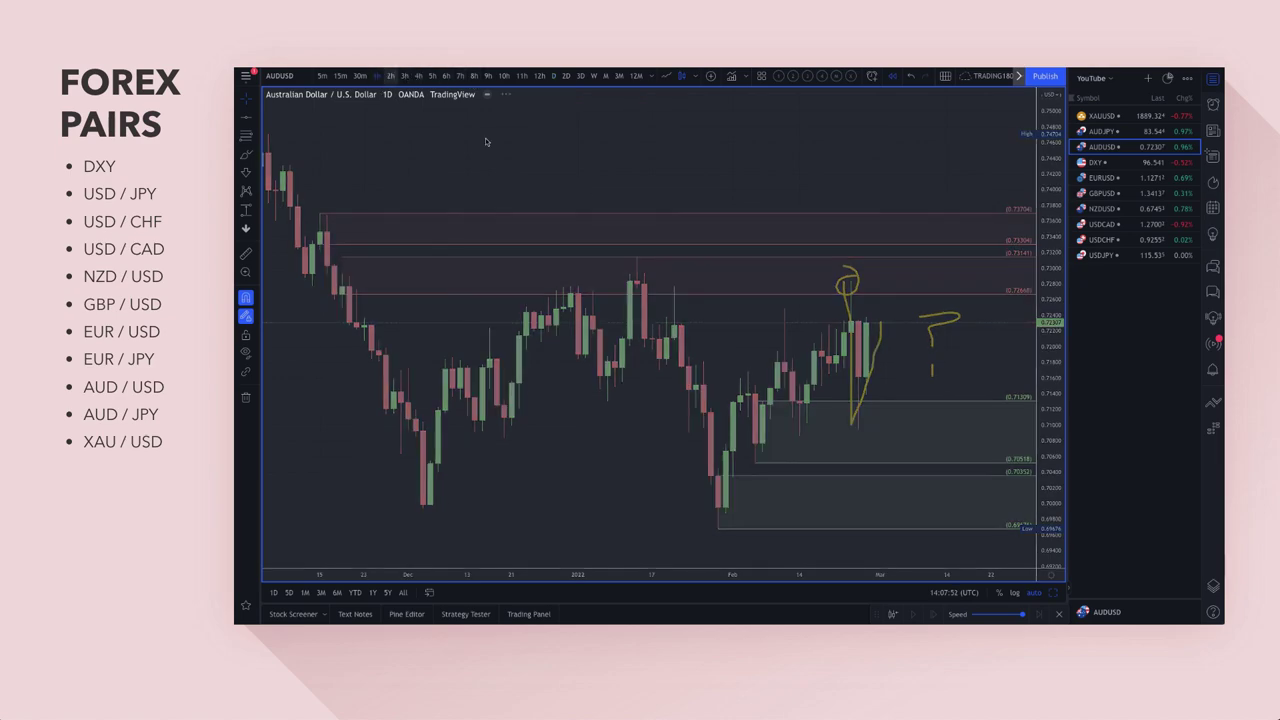
{"action": "scroll", "coordinate": [760, 202], "scroll_direction": "down", "scroll_amount": 4}
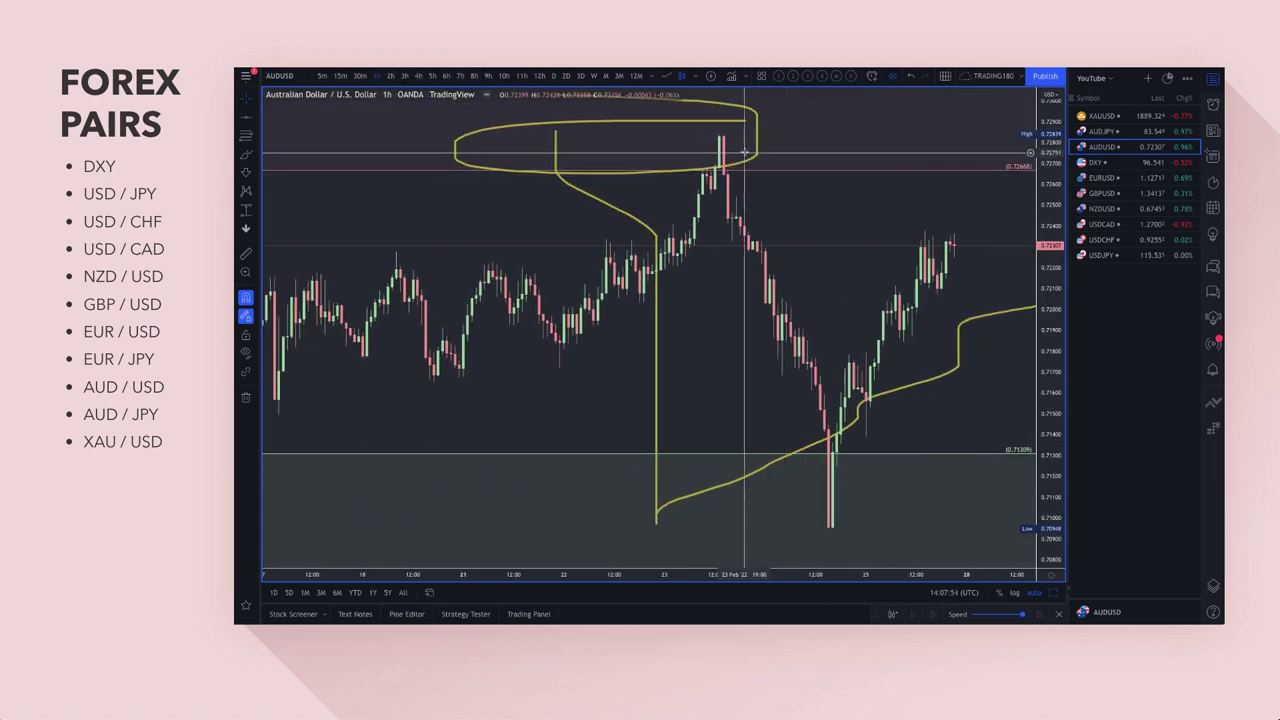
{"action": "scroll", "coordinate": [748, 201], "scroll_direction": "down", "scroll_amount": 2}
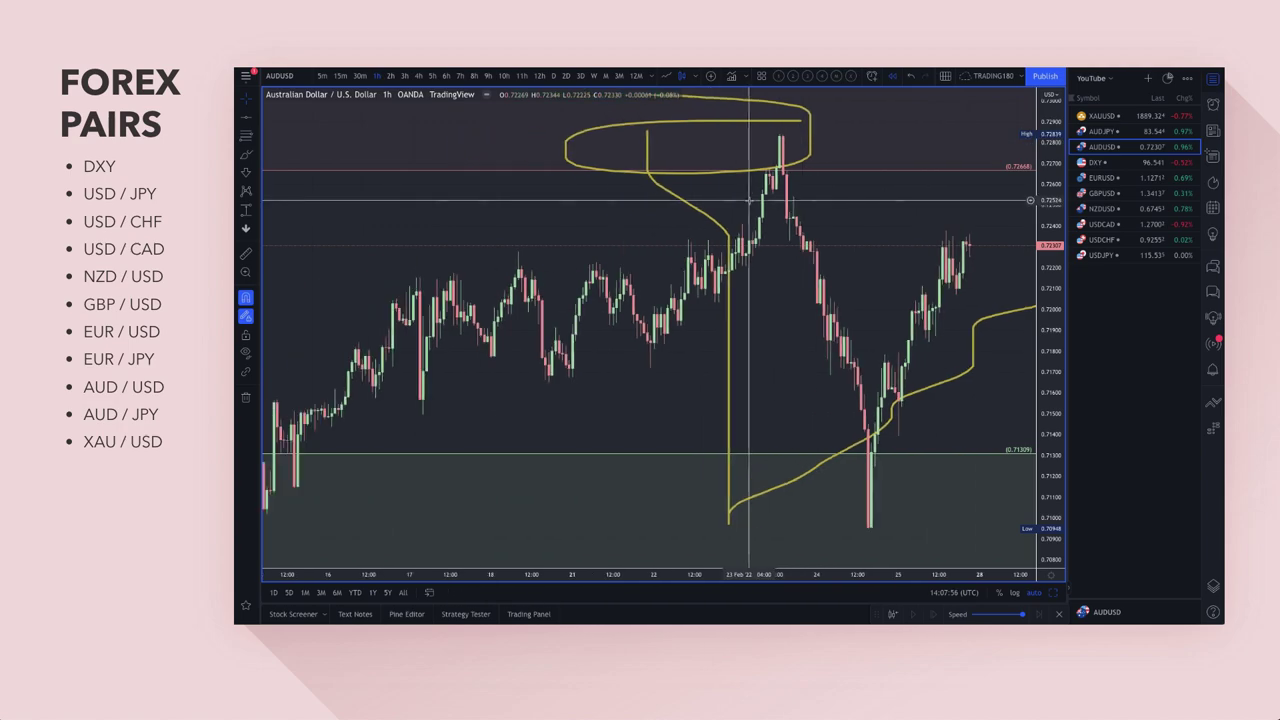
{"action": "scroll", "coordinate": [865, 418], "scroll_direction": "down", "scroll_amount": 2}
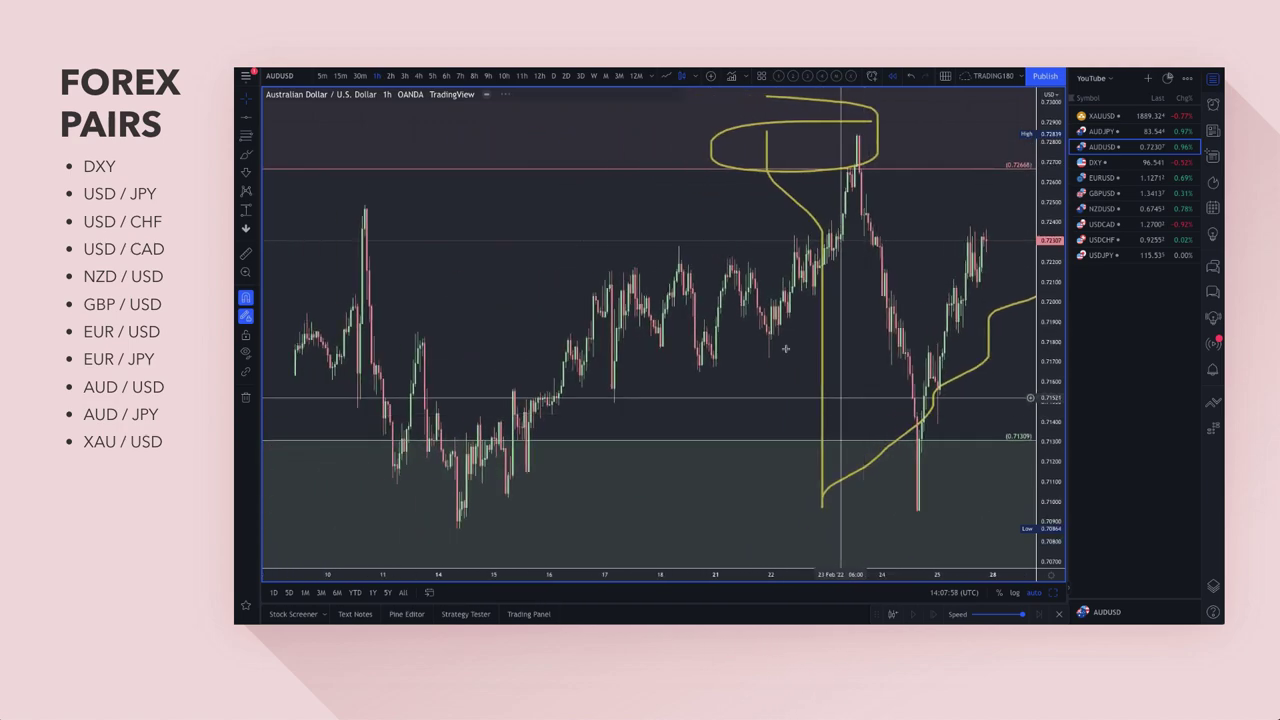
{"action": "left_click", "coordinate": [551, 76]}
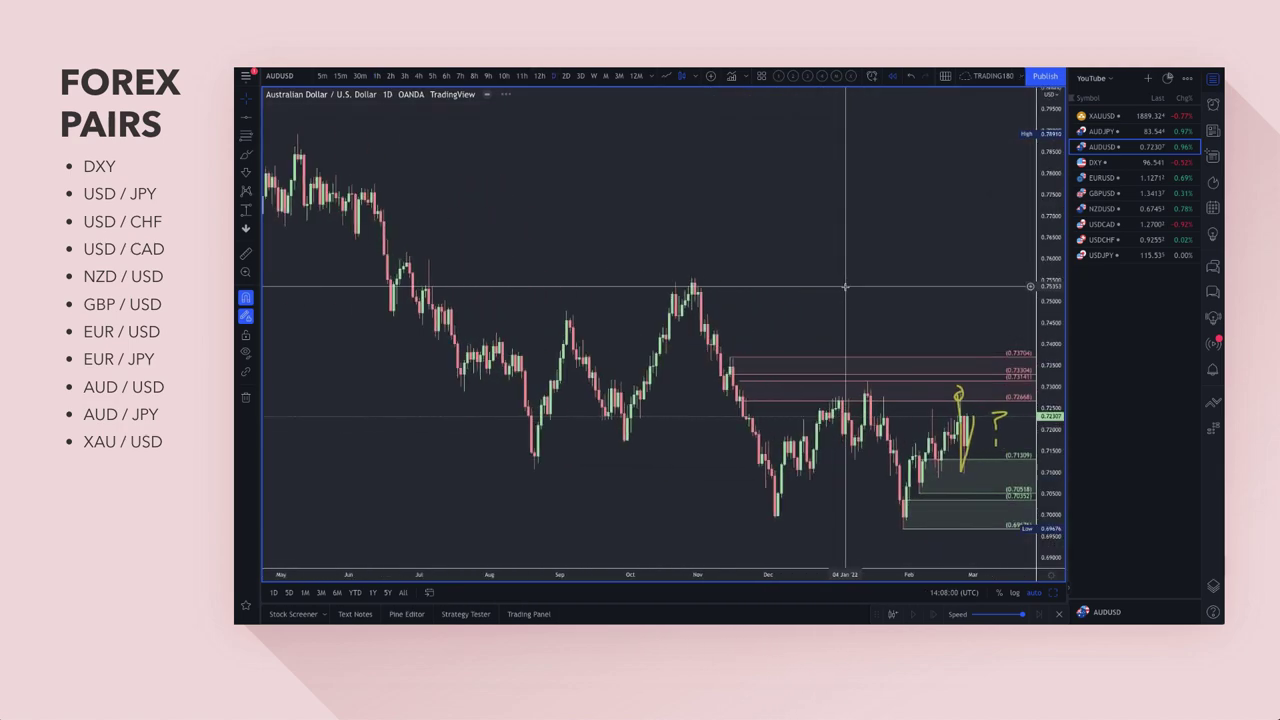
Delete the brush drawings from the AUDUSD daily chart, keeping the supply and demand zones
{"action": "scroll", "coordinate": [846, 288], "scroll_direction": "up", "scroll_amount": 3}
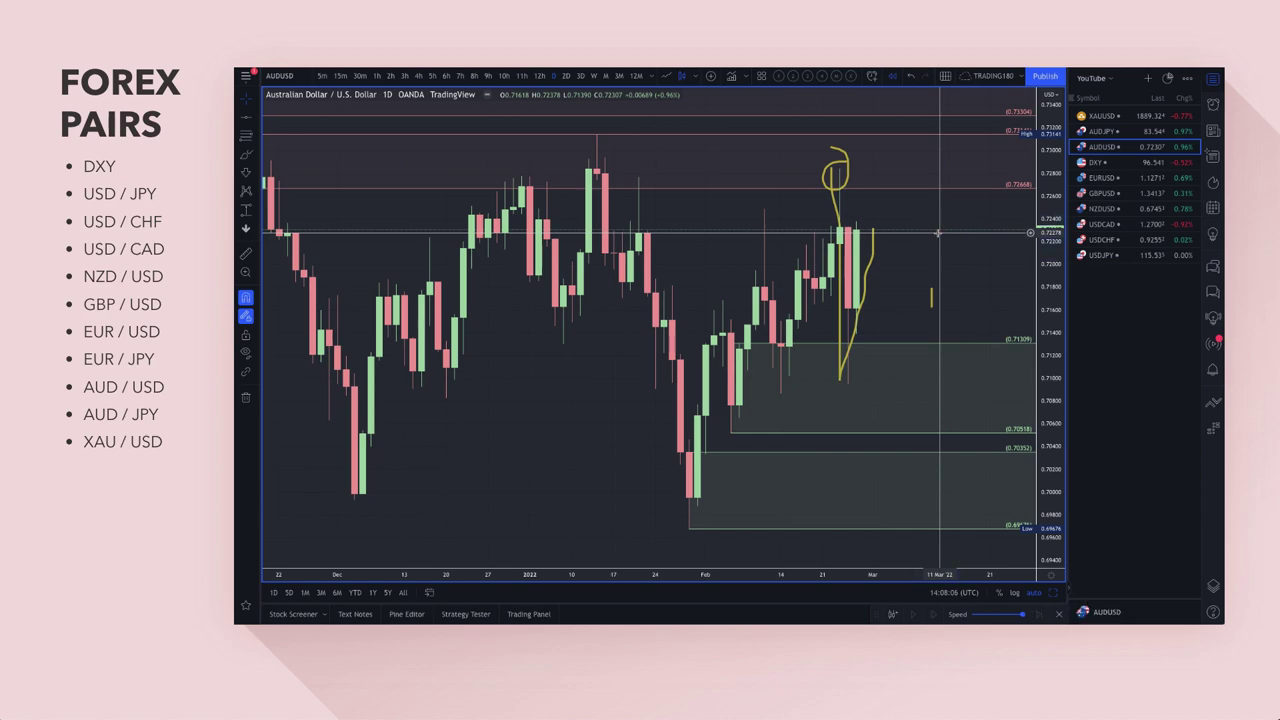
{"action": "left_click", "coordinate": [873, 244]}
{"action": "key", "text": "Delete"}
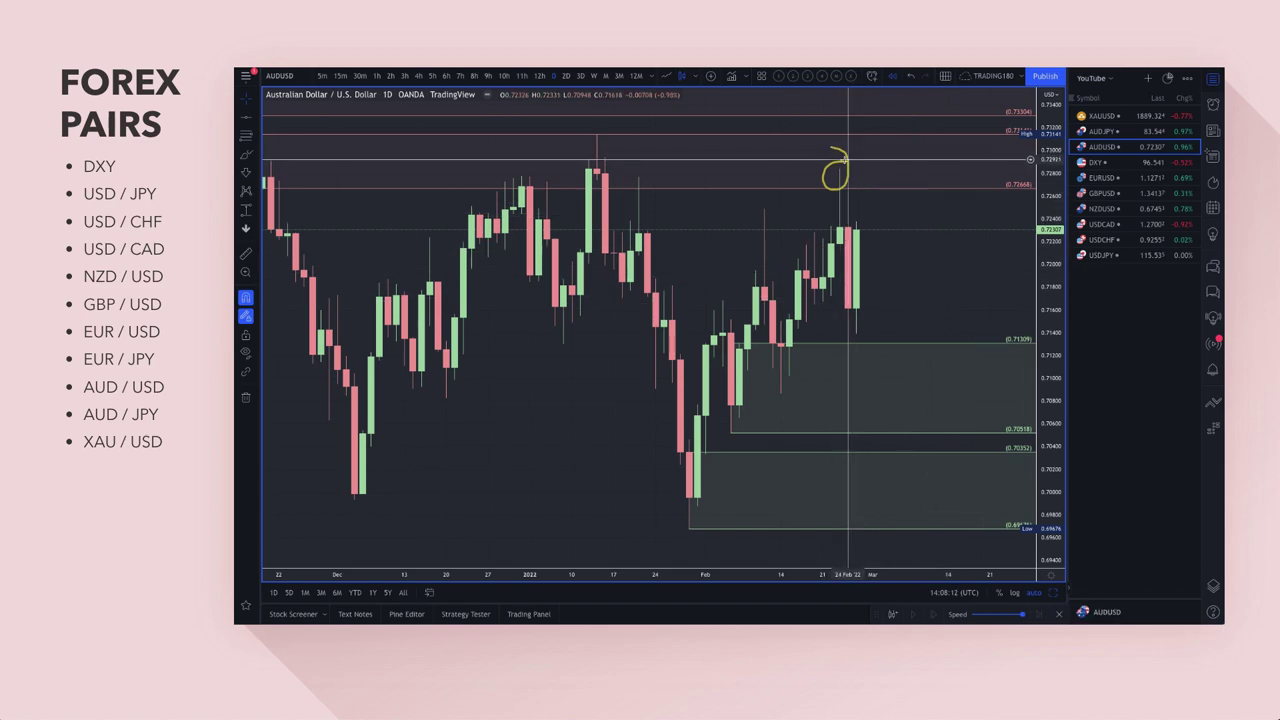
Brush the expected downward price moves from the supply zones on the AUDUSD daily chart
{"action": "scroll", "coordinate": [850, 160], "scroll_direction": "down", "scroll_amount": 5}
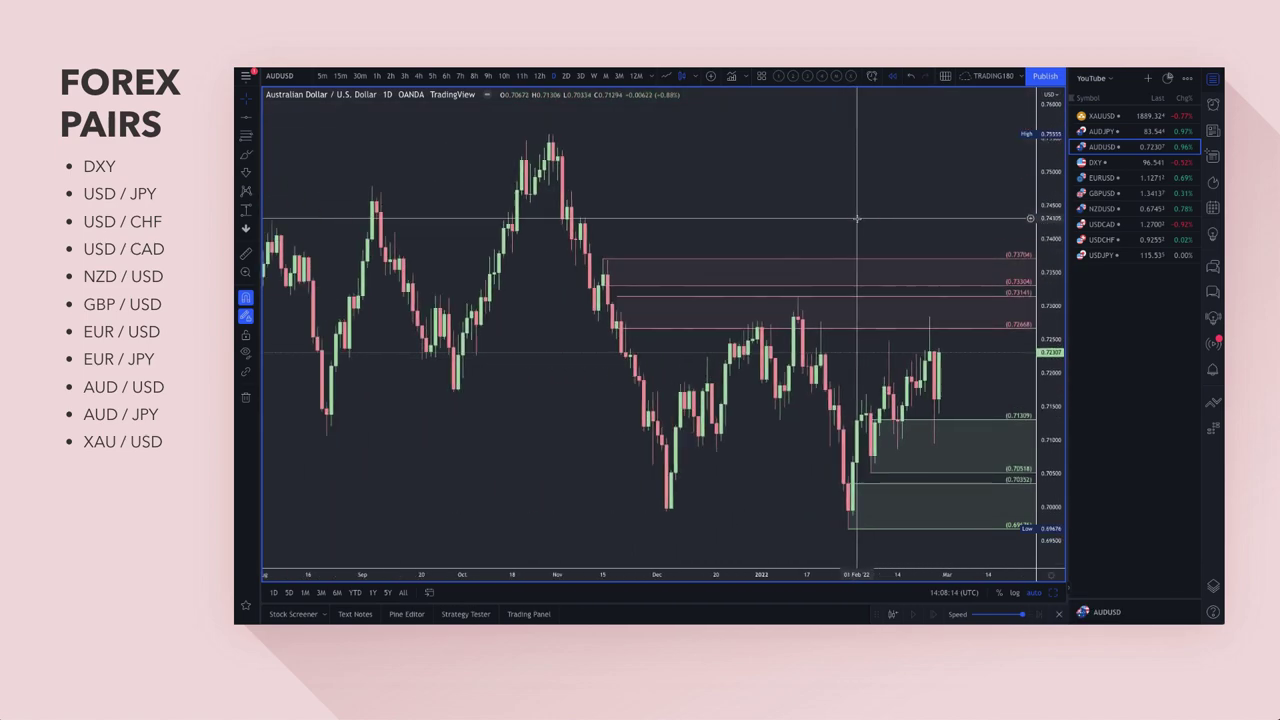
{"action": "left_click", "coordinate": [245, 155]}
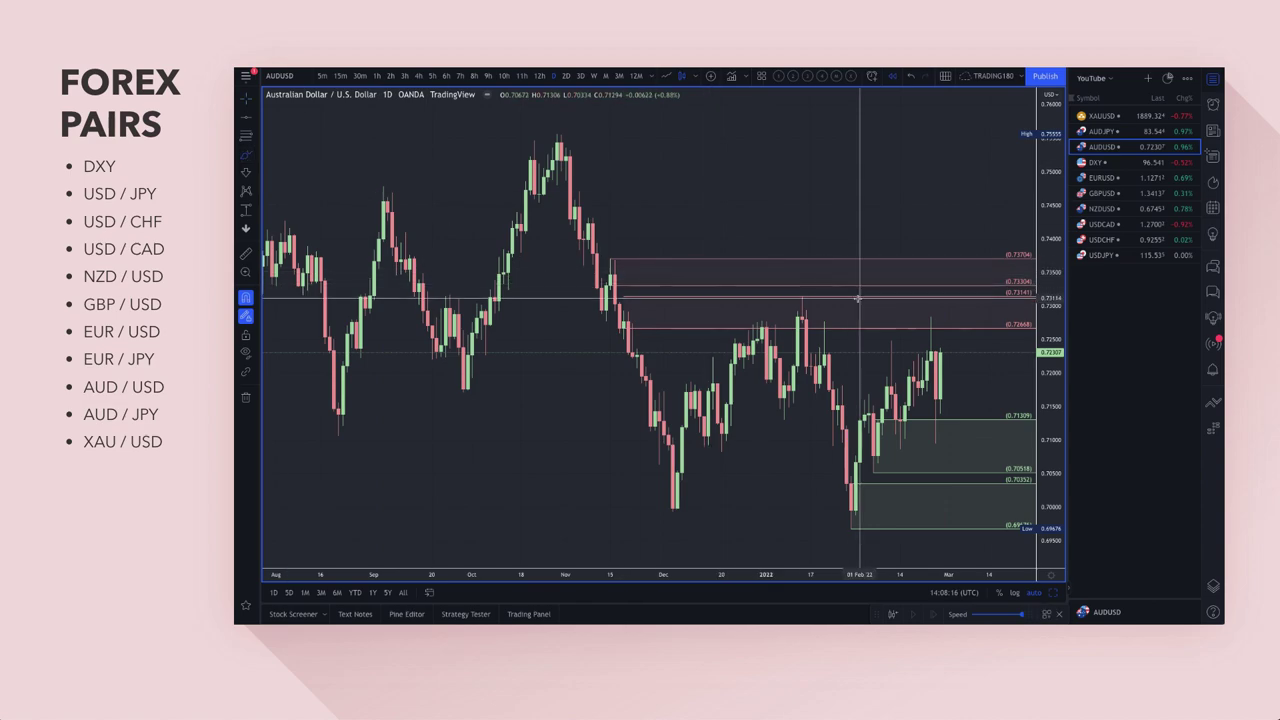
{"action": "left_click_drag", "start_coordinate": [958, 270], "coordinate": [996, 352]}
{"action": "mouse_move", "coordinate": [948, 310]}
{"action": "left_mouse_down"}
{"action": "mouse_move", "coordinate": [952, 296]}
{"action": "mouse_move", "coordinate": [978, 336]}
{"action": "left_mouse_up"}
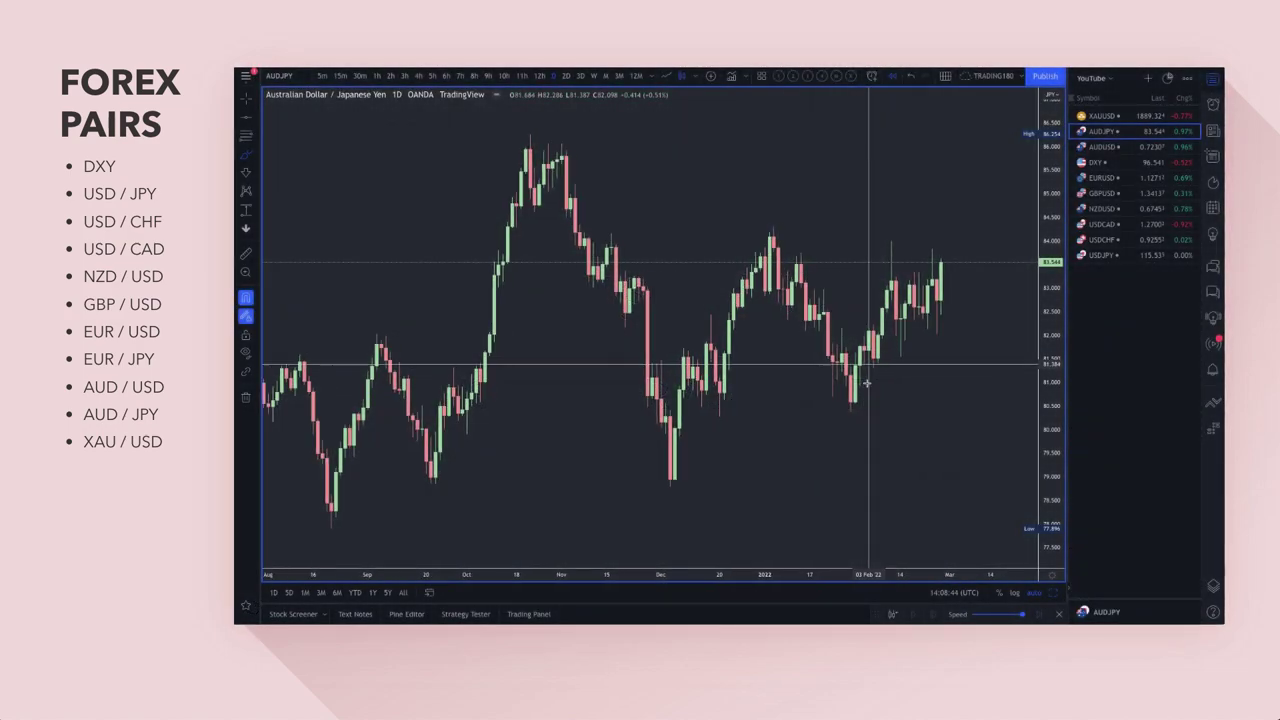
Mark three AUDJPY supply zones with the SUPPLY template: 83.132–84.298, 84.670–85.210 and 85.725–86.254
{"action": "scroll", "coordinate": [867, 383], "scroll_direction": "down", "scroll_amount": 2}
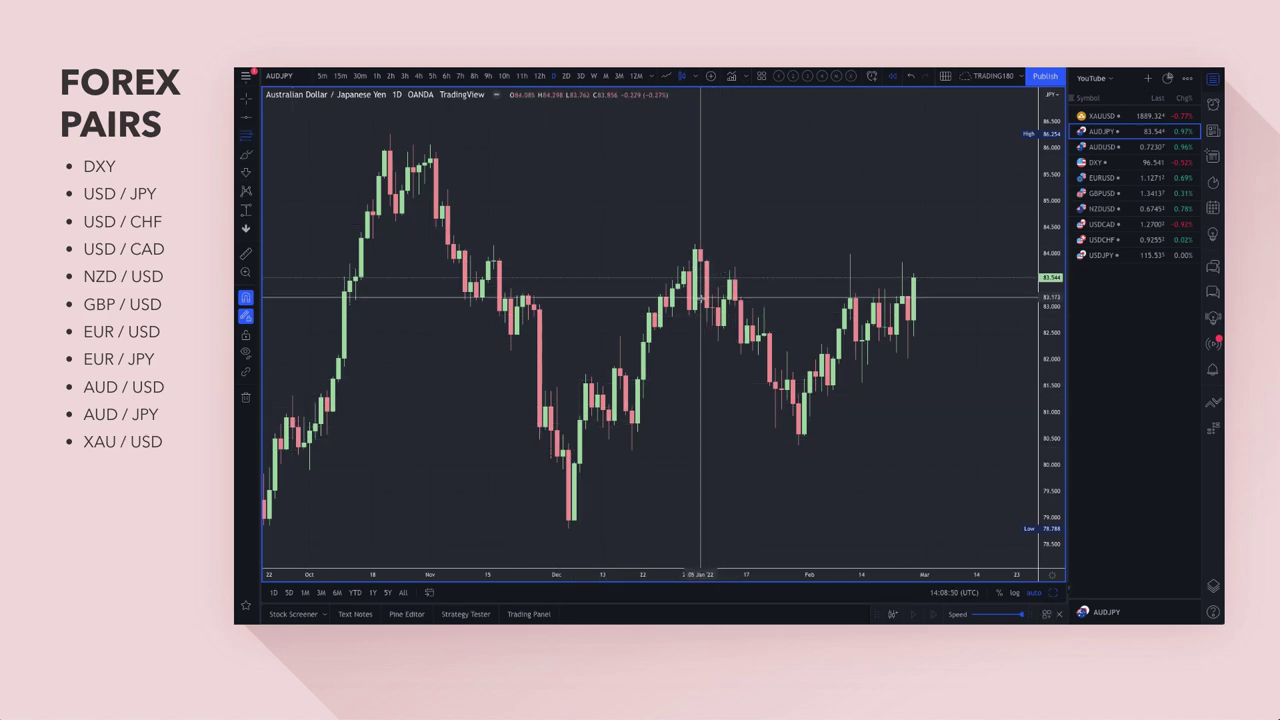
{"action": "left_click_drag", "start_coordinate": [730, 298], "coordinate": [700, 238]}
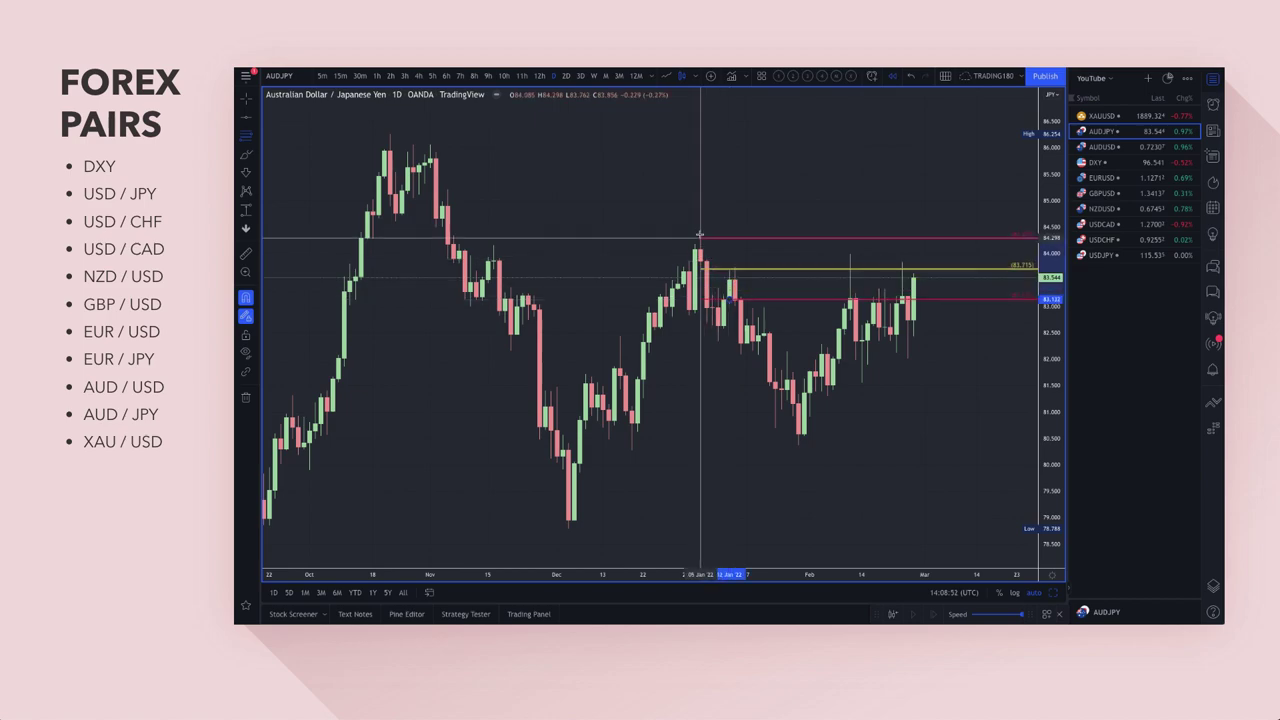
{"action": "left_click", "coordinate": [1046, 614]}
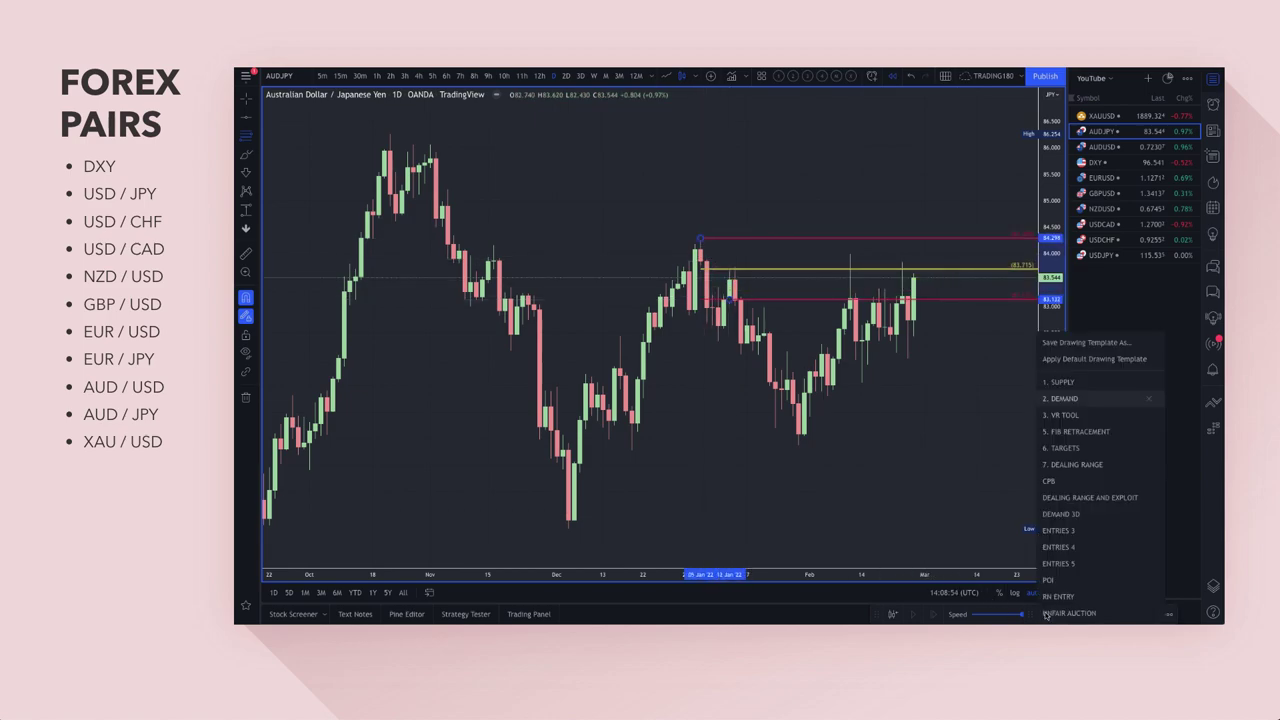
{"action": "left_click", "coordinate": [1079, 385]}
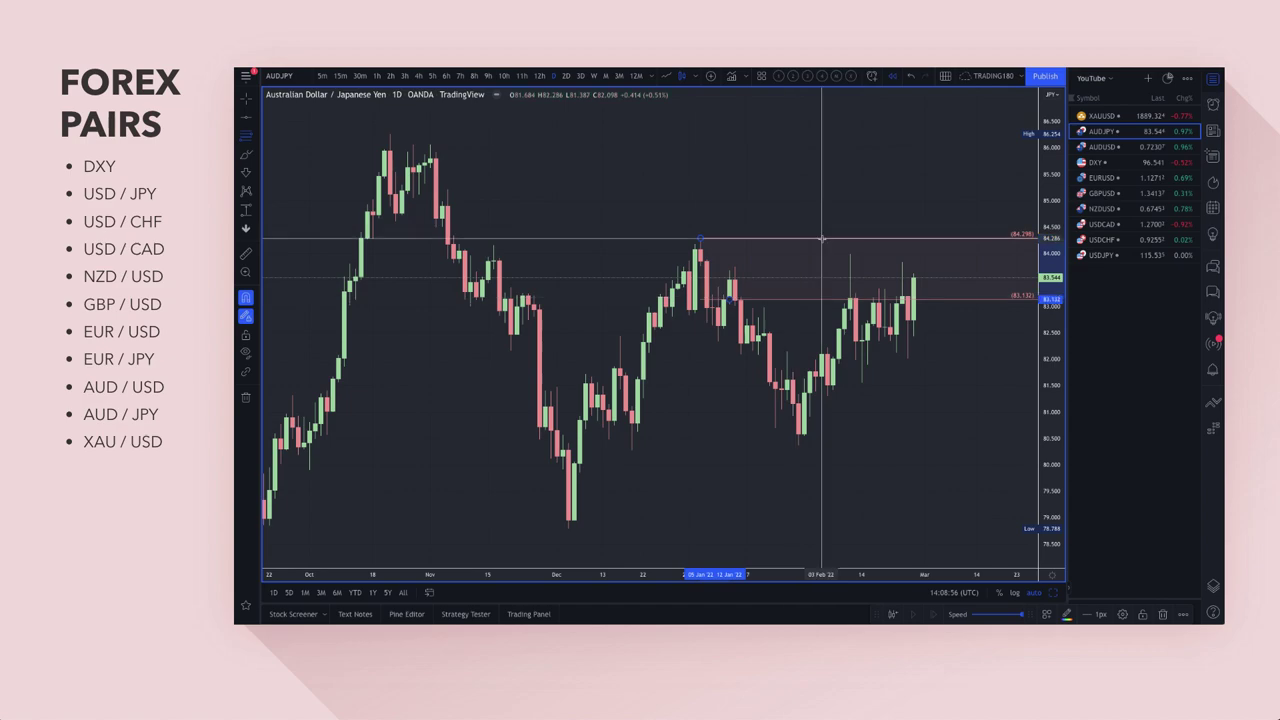
{"action": "mouse_move", "coordinate": [700, 240]}
{"action": "left_mouse_down"}
{"action": "mouse_move", "coordinate": [480, 226]}
{"action": "mouse_move", "coordinate": [471, 257]}
{"action": "mouse_move", "coordinate": [457, 240]}
{"action": "mouse_move", "coordinate": [700, 240]}
{"action": "left_mouse_up"}
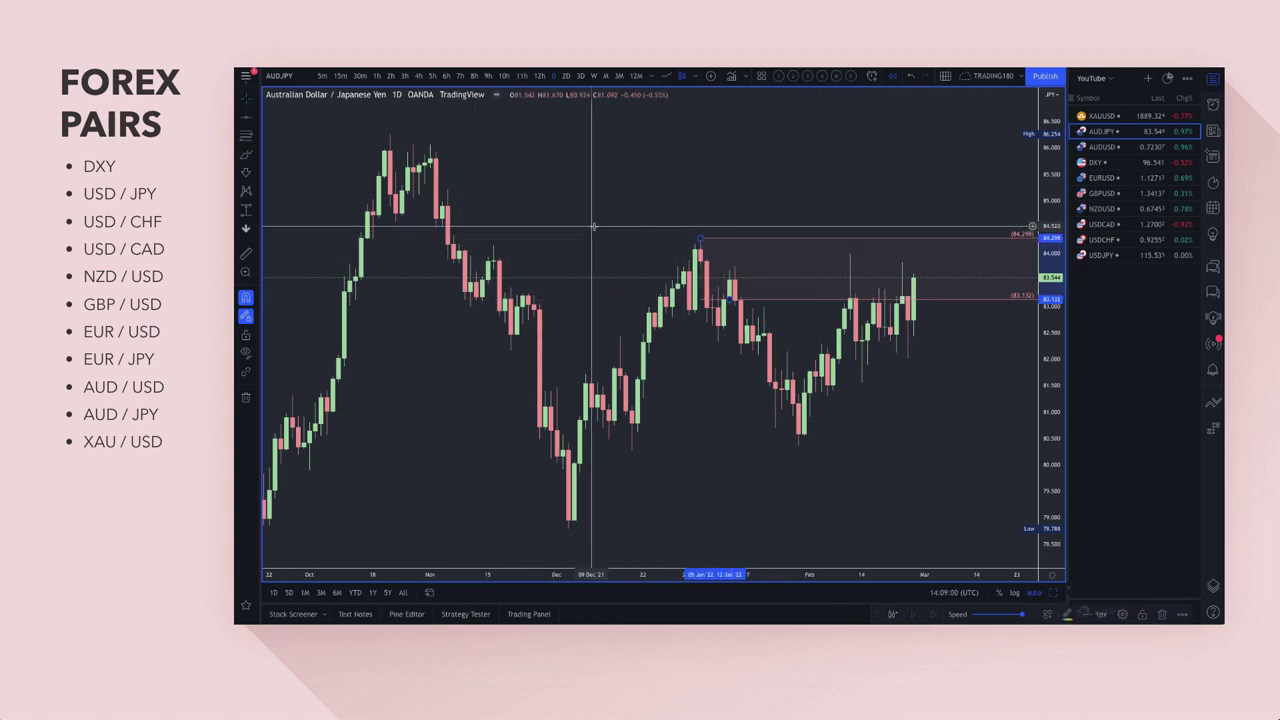
{"action": "left_click", "coordinate": [247, 135]}
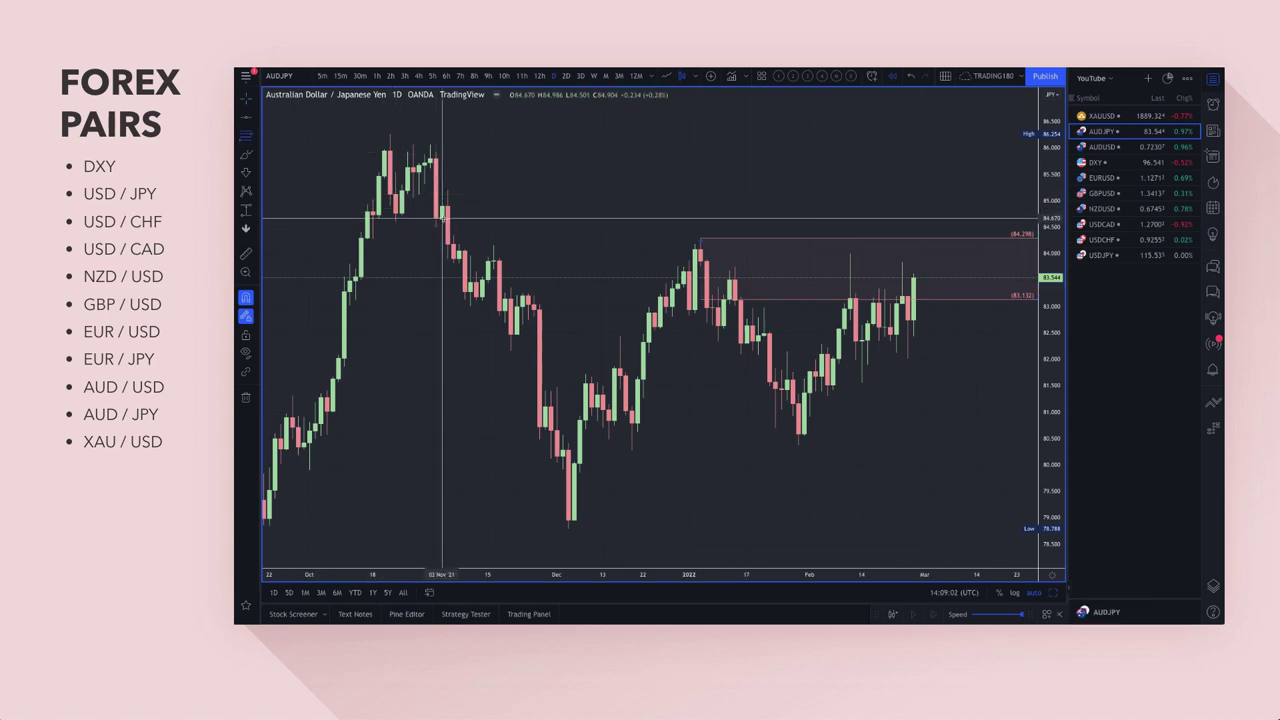
{"action": "mouse_move", "coordinate": [443, 218]}
{"action": "left_mouse_down"}
{"action": "mouse_move", "coordinate": [448, 190]}
{"action": "mouse_move", "coordinate": [390, 134]}
{"action": "left_mouse_up"}
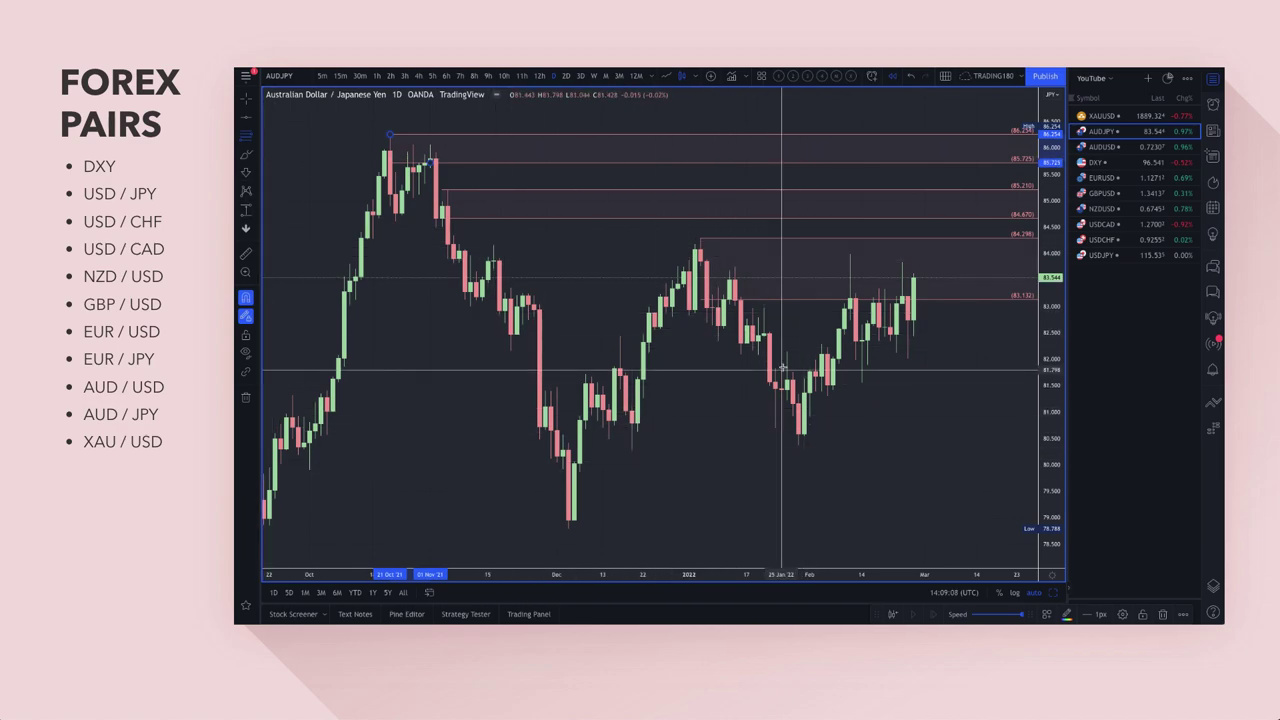
Mark two AUDJPY demand zones with the DEMAND template: 81.298–82.098 and 78.788–81.158
{"action": "left_click_drag", "start_coordinate": [831, 352], "coordinate": [827, 394]}
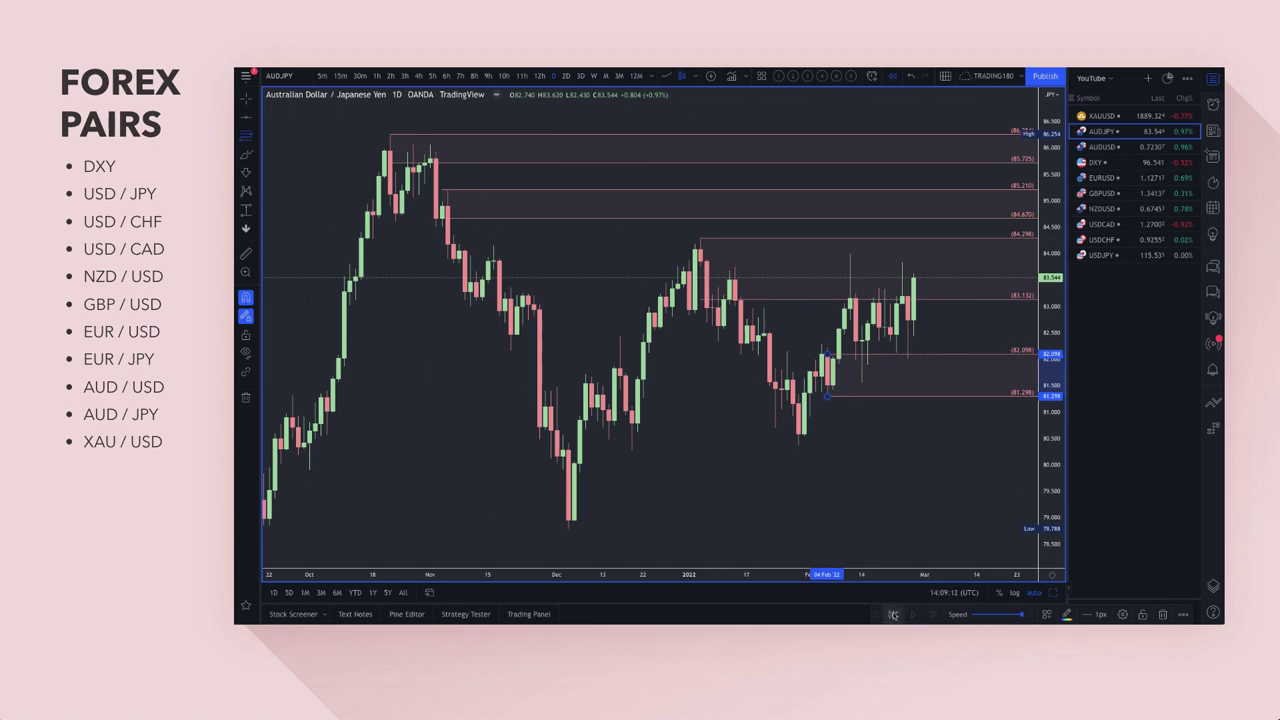
{"action": "left_click", "coordinate": [1047, 615]}
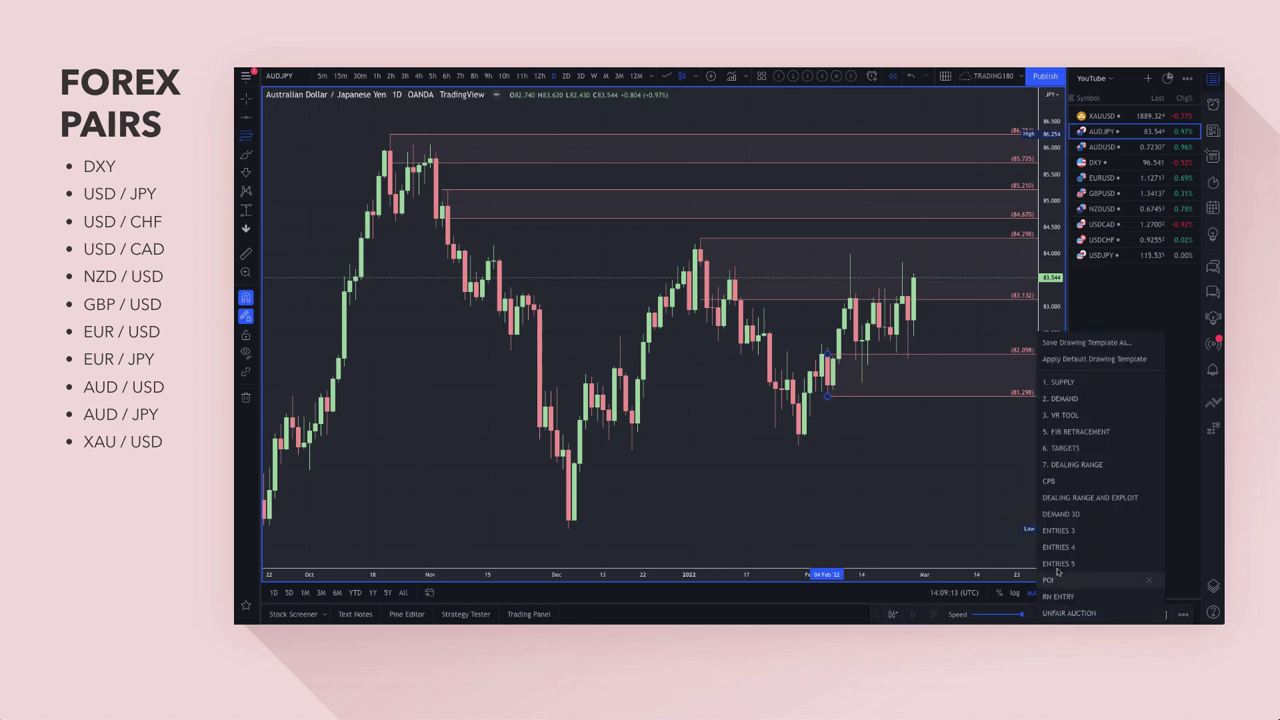
{"action": "left_click", "coordinate": [1065, 398]}
{"action": "left_click_drag", "start_coordinate": [798, 402], "coordinate": [628, 449]}
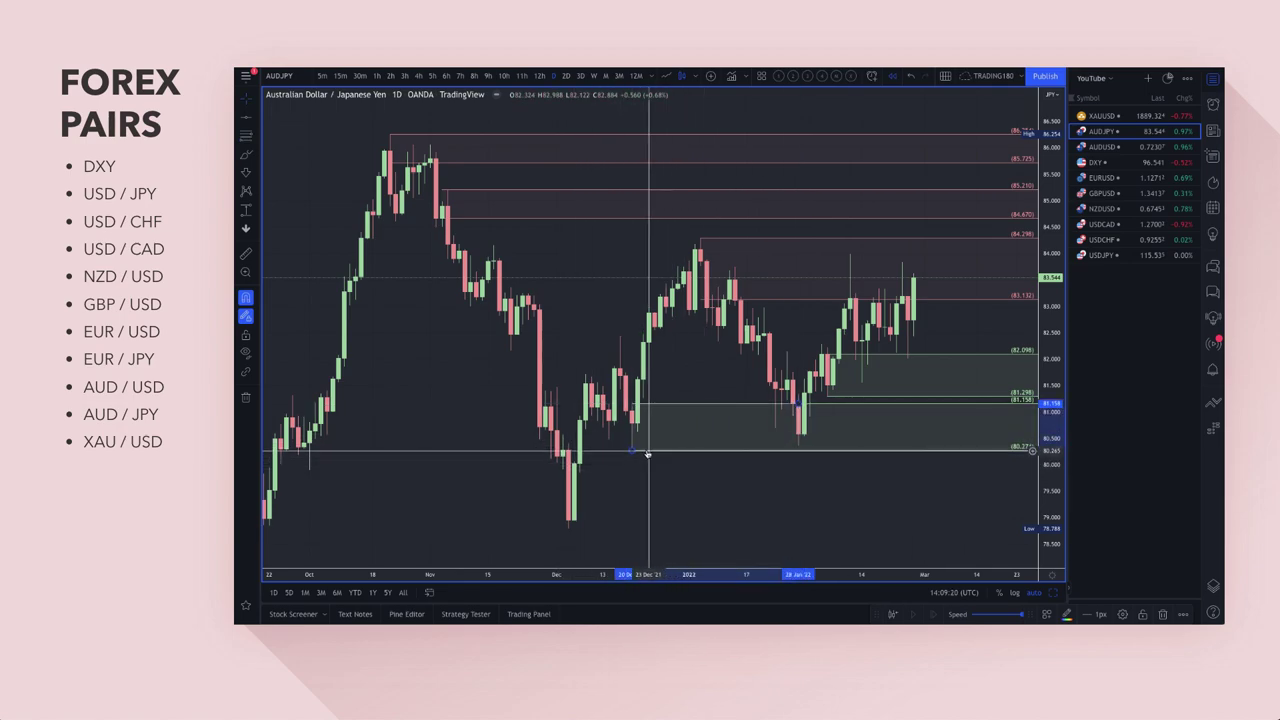
{"action": "left_click_drag", "start_coordinate": [632, 453], "coordinate": [568, 530]}
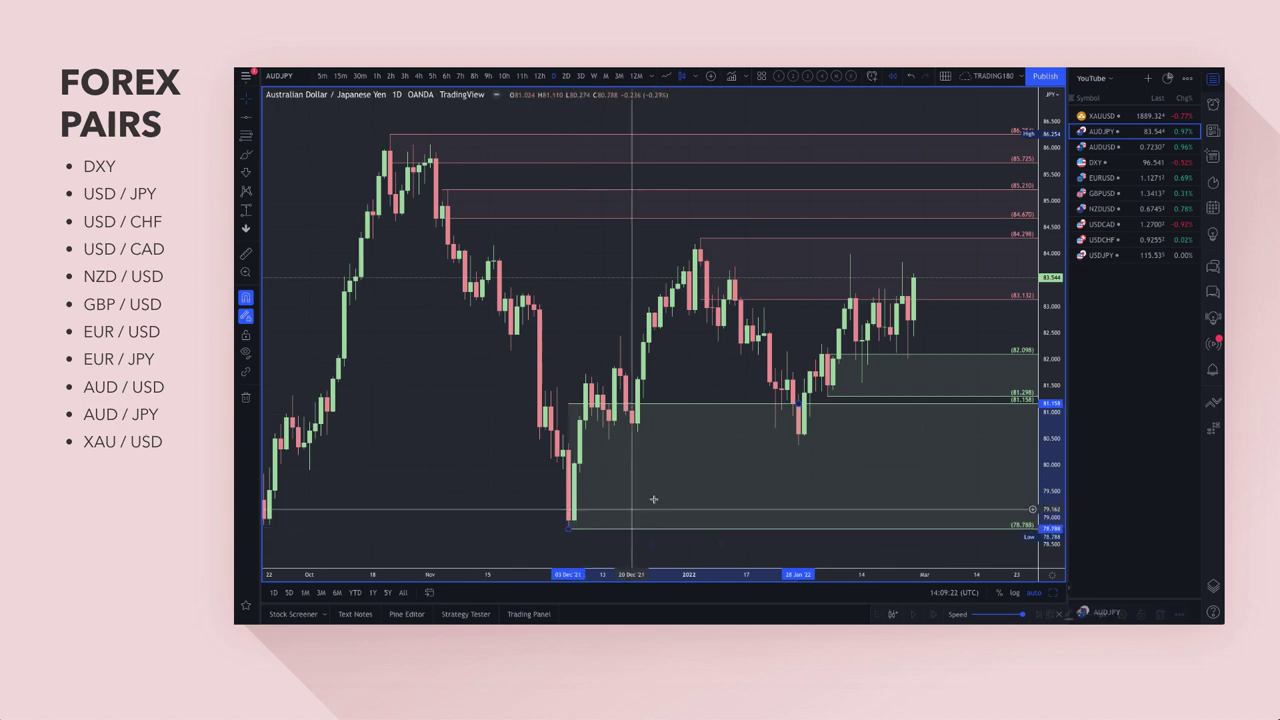
{"action": "scroll", "coordinate": [655, 500], "scroll_direction": "left", "scroll_amount": 3}
{"action": "scroll", "coordinate": [655, 500], "scroll_direction": "right", "scroll_amount": 3}
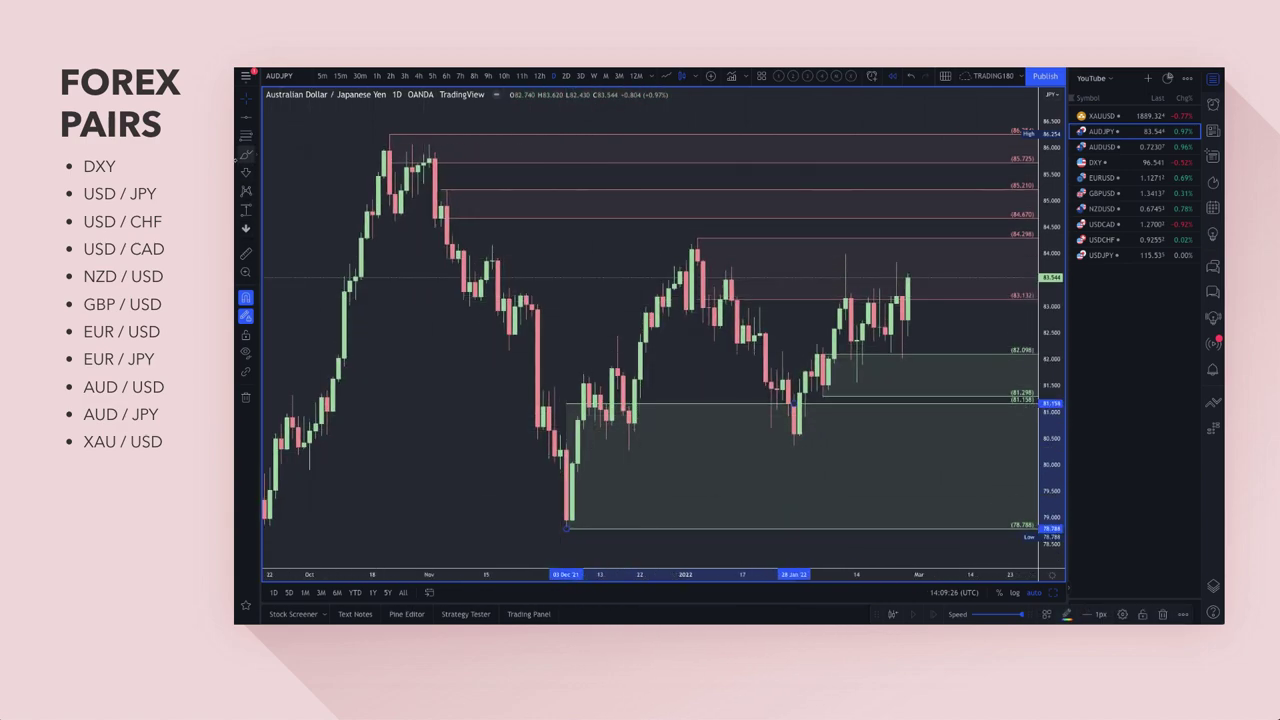
Draw a thin rectangle across the AUDJPY lows near 80.5 from 6 October 2021 and apply the EQUAL HIGHS/LOWS template
{"action": "left_click", "coordinate": [256, 156]}
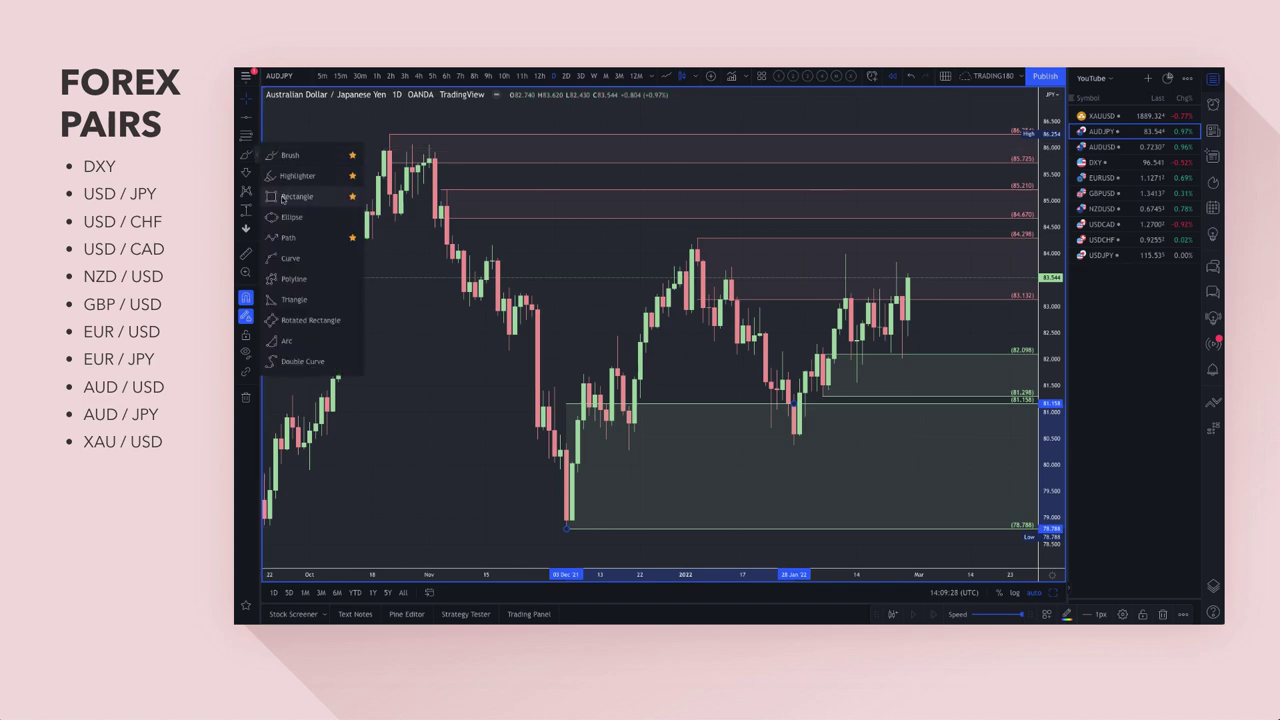
{"action": "left_click", "coordinate": [284, 198]}
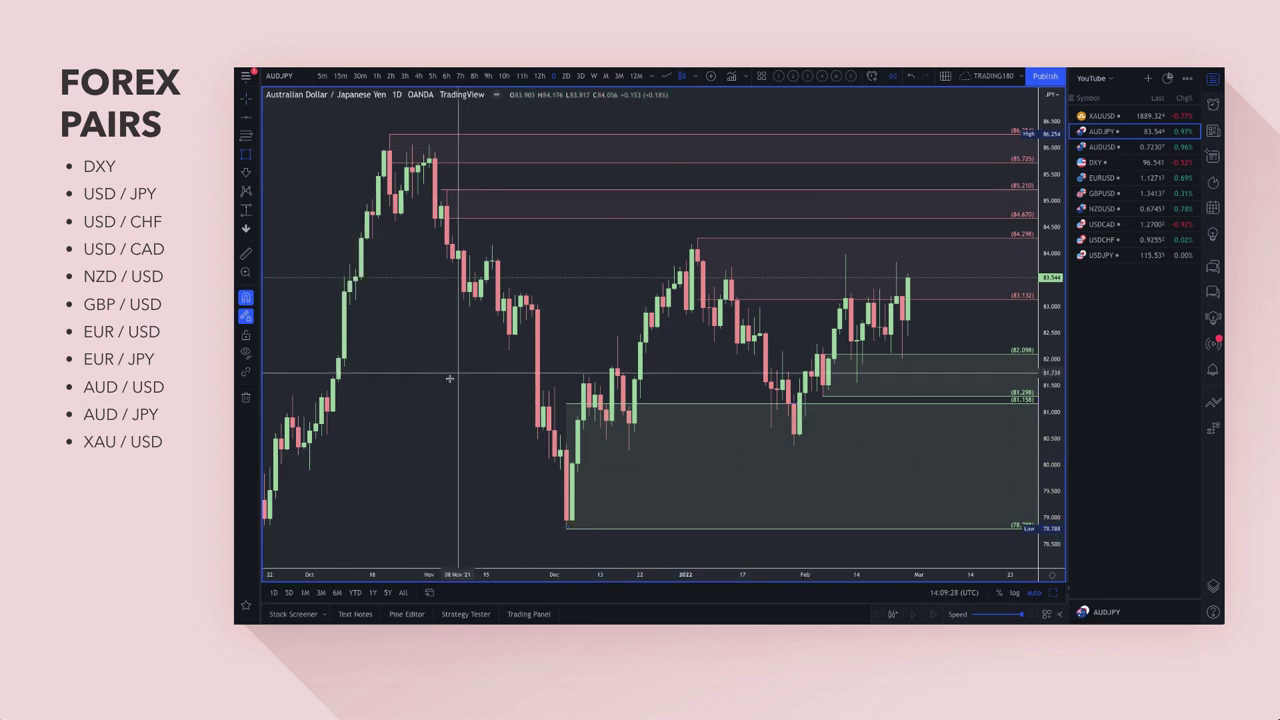
{"action": "left_click", "coordinate": [326, 434]}
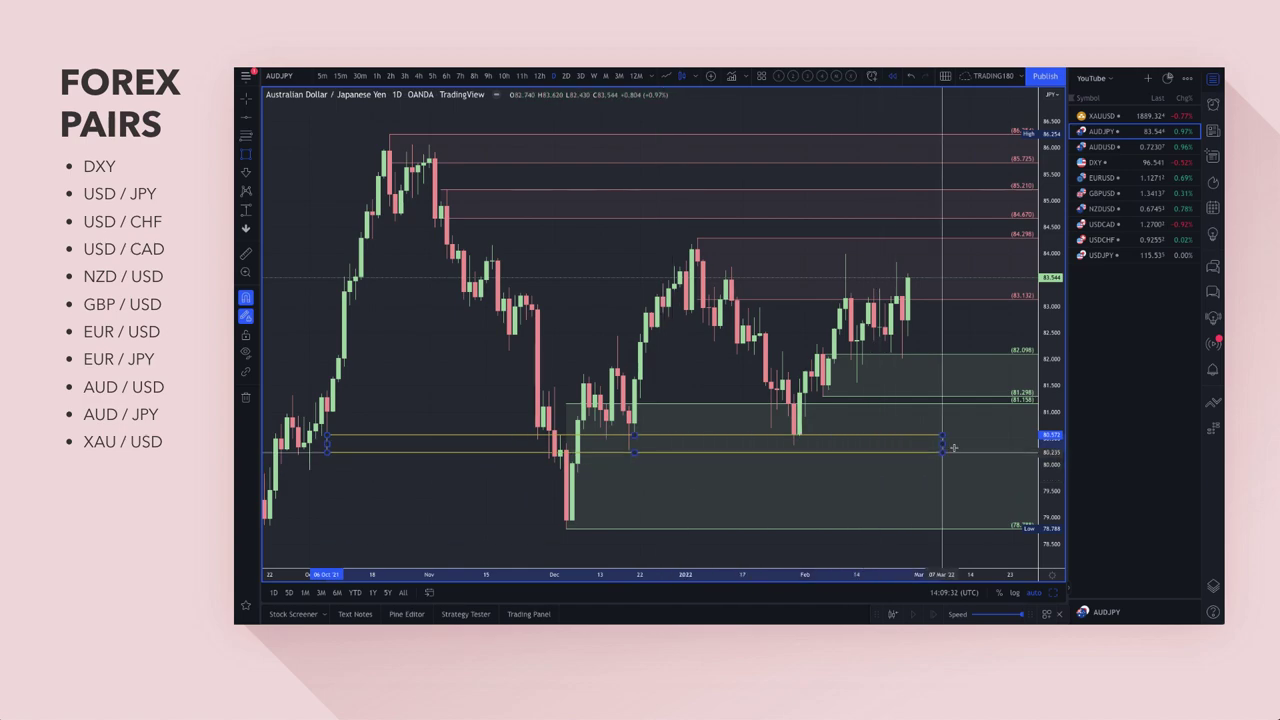
{"action": "left_click", "coordinate": [1017, 442]}
{"action": "left_click_drag", "start_coordinate": [1022, 442], "coordinate": [1028, 443]}
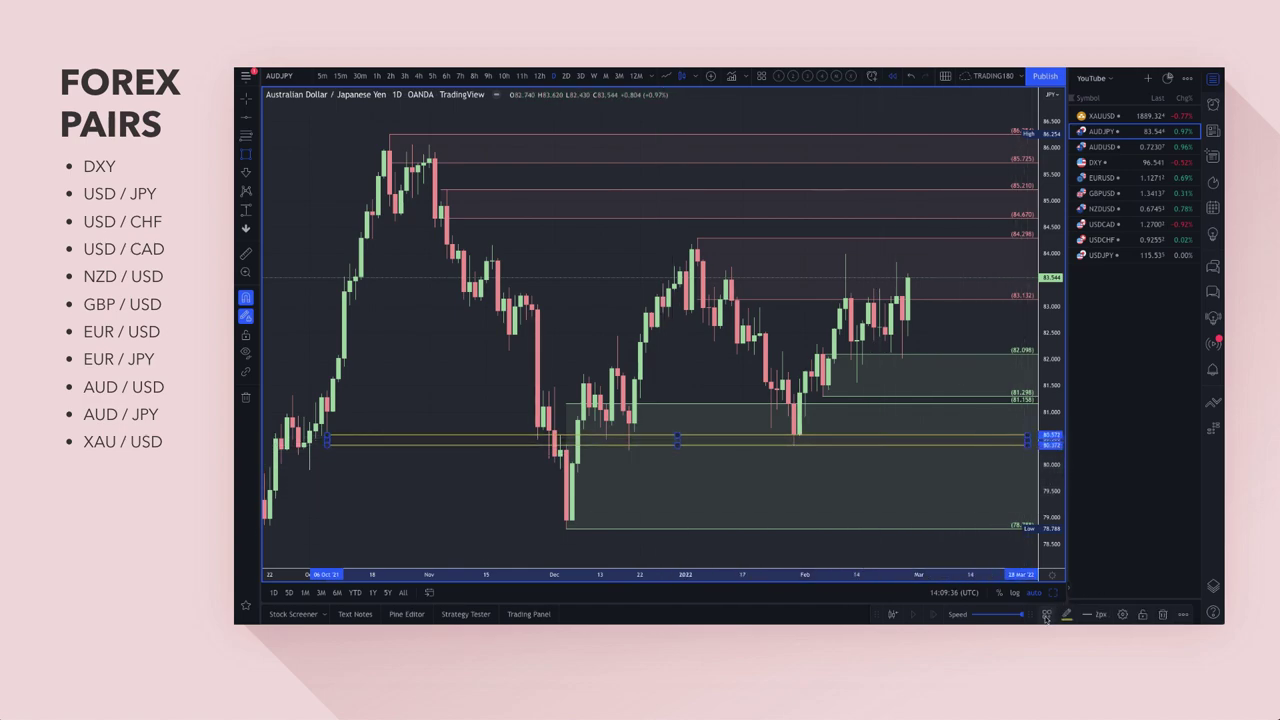
{"action": "left_click", "coordinate": [1046, 615]}
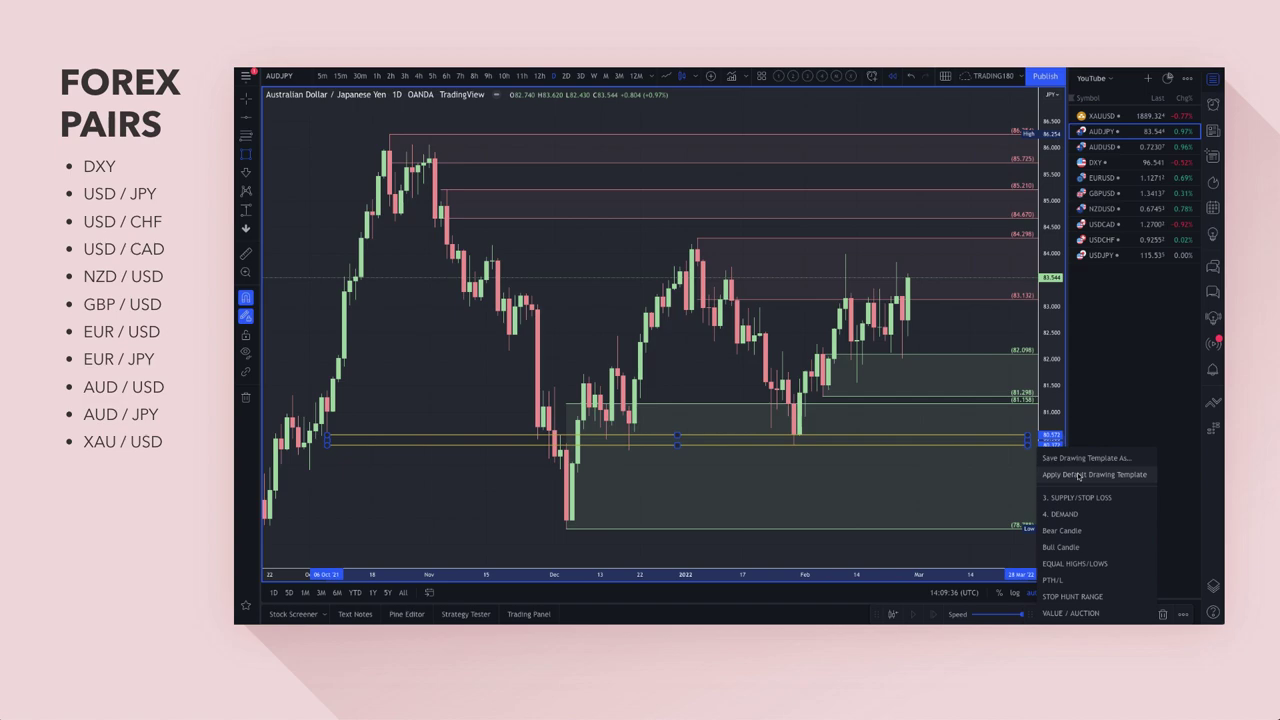
{"action": "left_click", "coordinate": [1070, 564]}
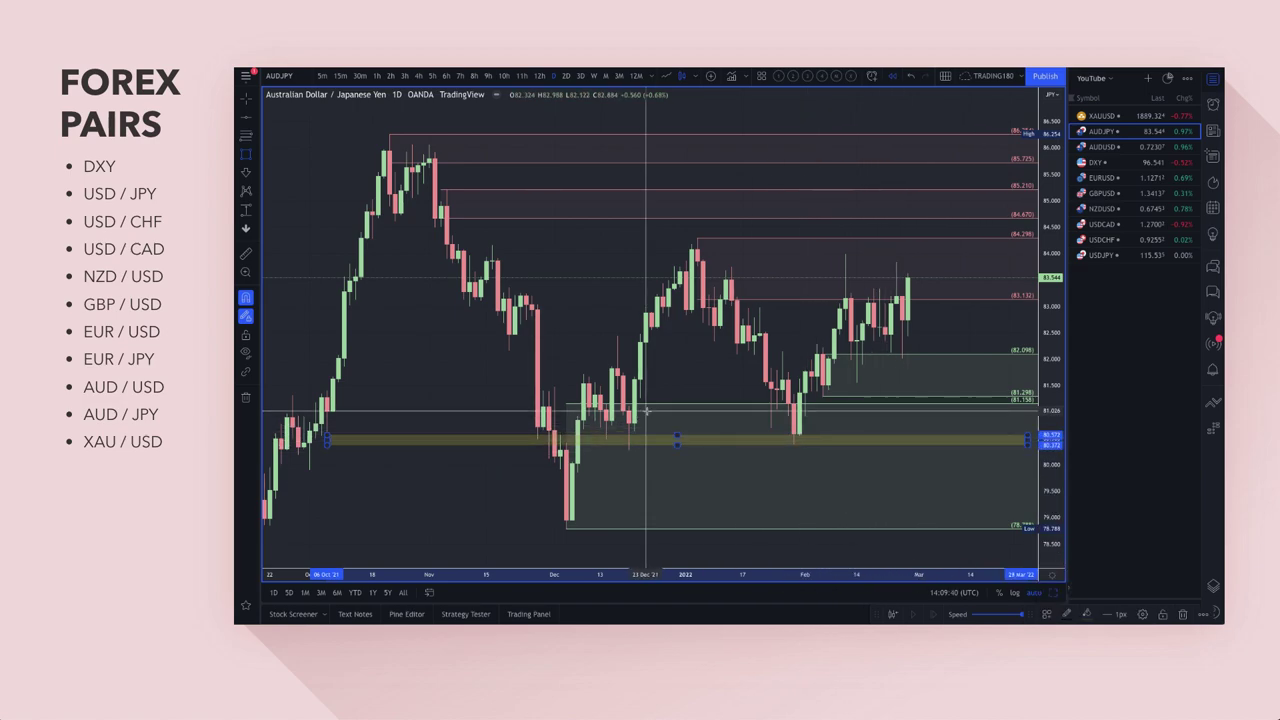
Brush a drop into the yellow equal-lows band with a rebound arrow, and a circle with an upward arrow in the demand zone below
{"action": "left_click", "coordinate": [258, 156]}
{"action": "left_click", "coordinate": [292, 157]}
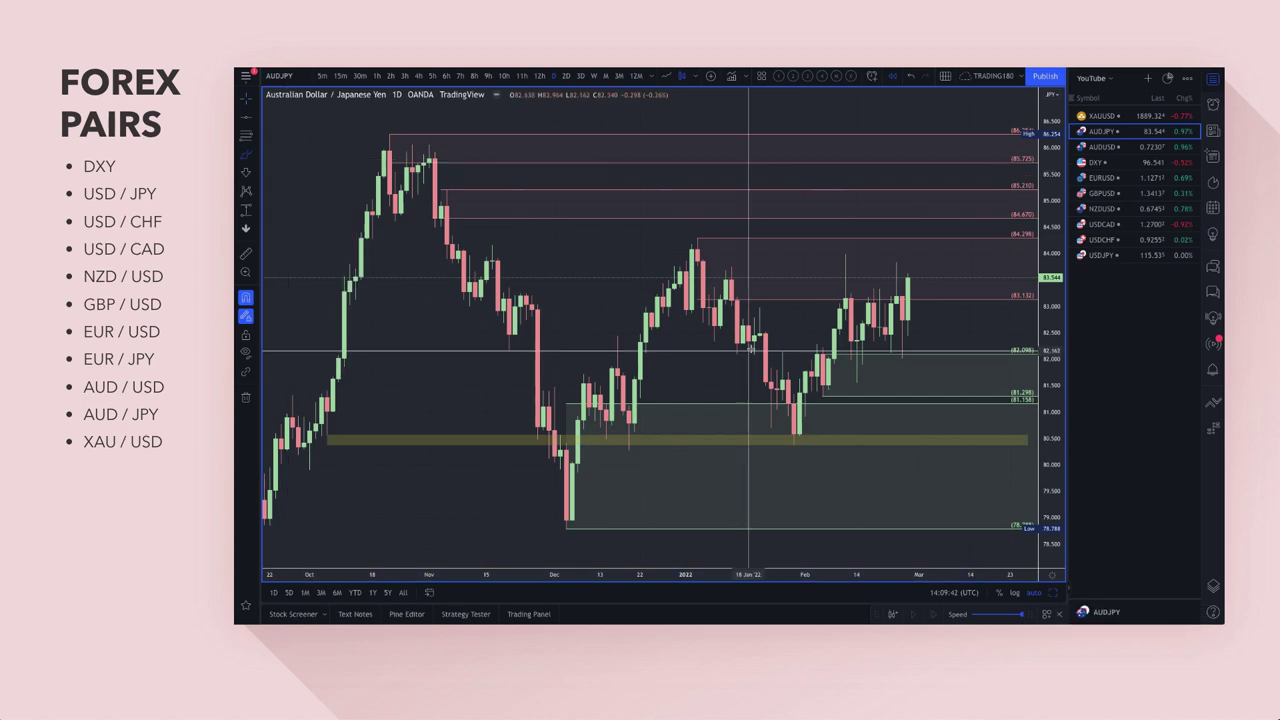
{"action": "mouse_move", "coordinate": [913, 327]}
{"action": "left_mouse_down"}
{"action": "mouse_move", "coordinate": [933, 437]}
{"action": "mouse_move", "coordinate": [968, 392]}
{"action": "mouse_move", "coordinate": [982, 396]}
{"action": "left_mouse_up"}
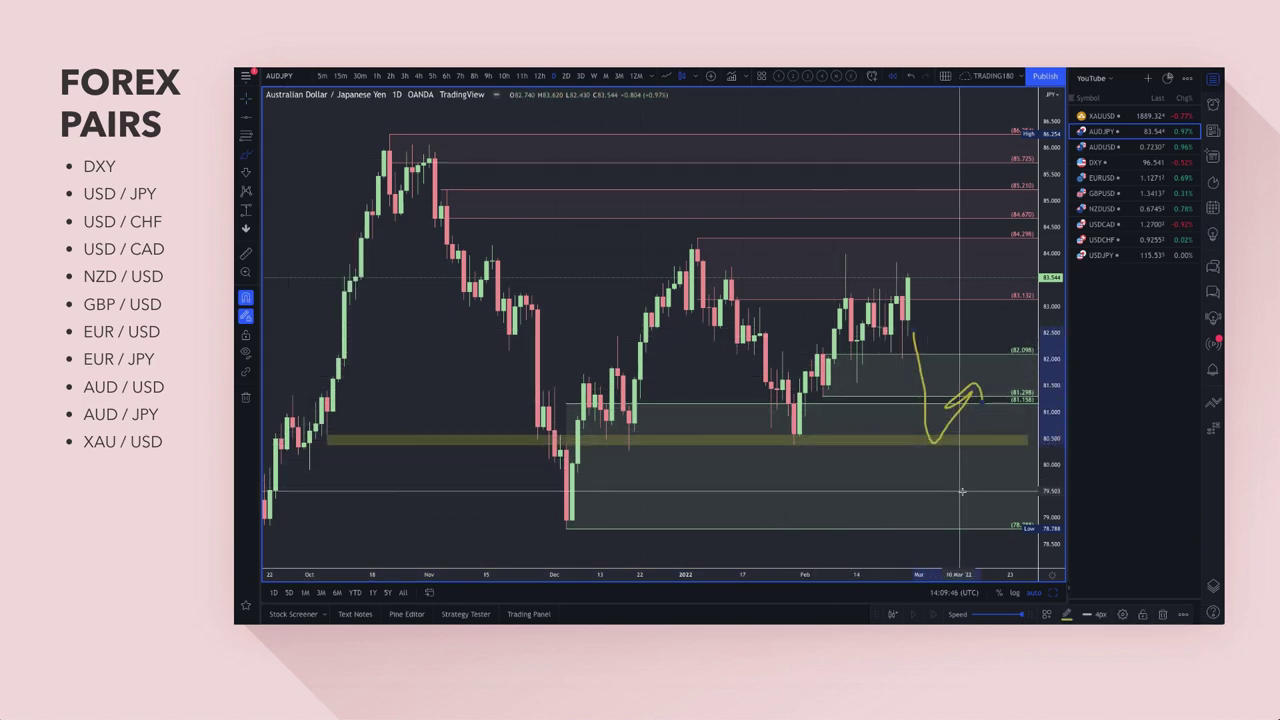
{"action": "mouse_move", "coordinate": [962, 466]}
{"action": "left_mouse_down"}
{"action": "mouse_move", "coordinate": [920, 533]}
{"action": "mouse_move", "coordinate": [990, 445]}
{"action": "mouse_move", "coordinate": [1020, 466]}
{"action": "left_mouse_up"}
Draw a second equal-lows rectangle near 80.0, starting at the 20 July 2021 low and extending past the current AUDJPY price
{"action": "scroll", "coordinate": [994, 483], "scroll_direction": "down", "scroll_amount": 5}
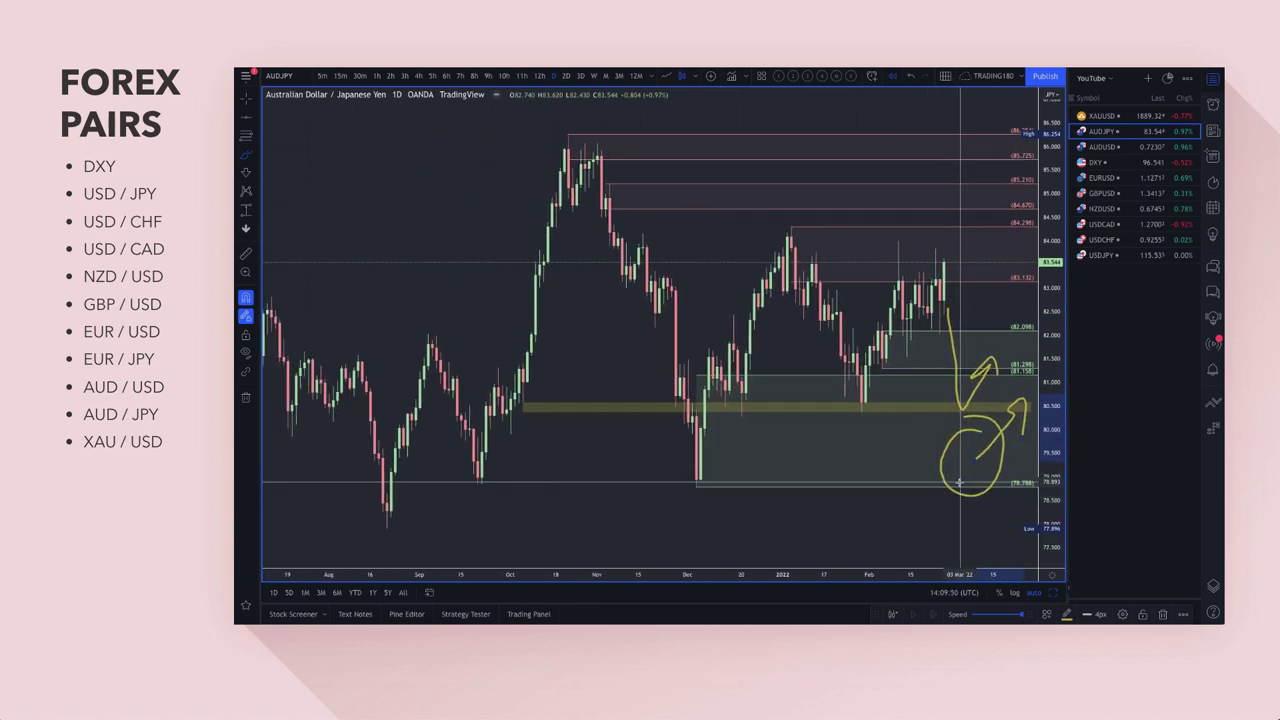
{"action": "scroll", "coordinate": [958, 475], "scroll_direction": "down", "scroll_amount": 2}
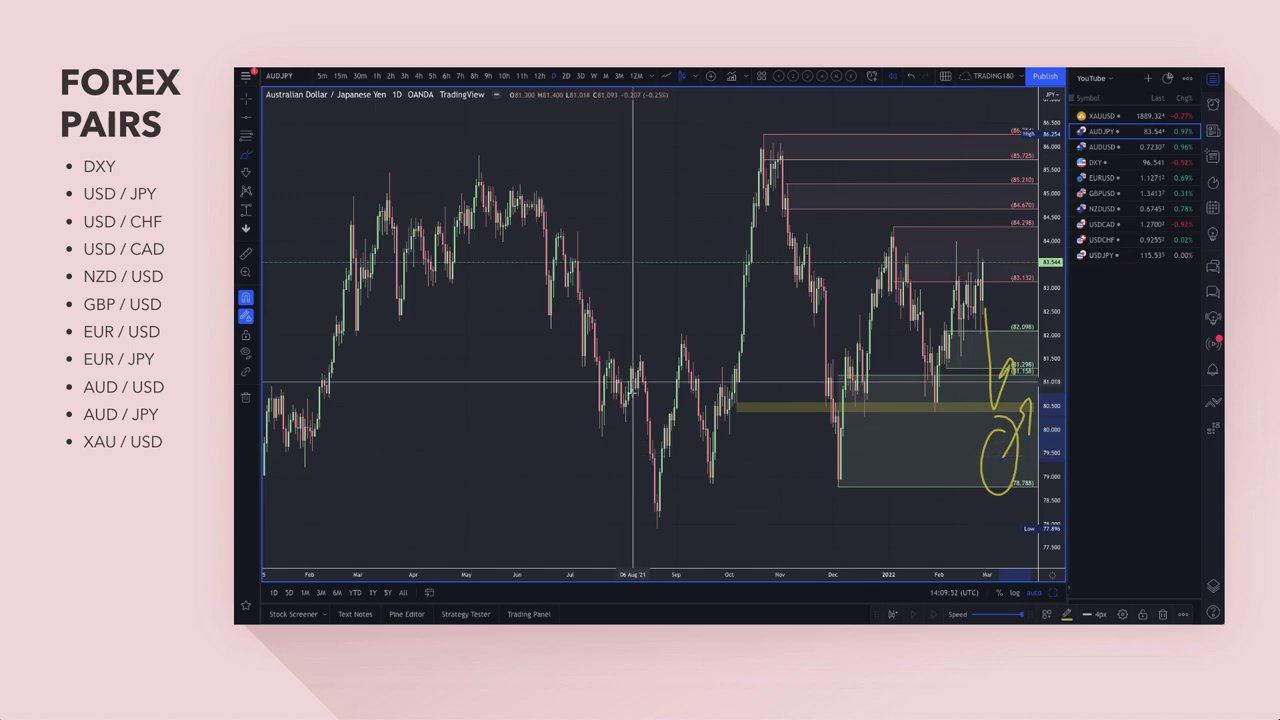
{"action": "left_click", "coordinate": [255, 154]}
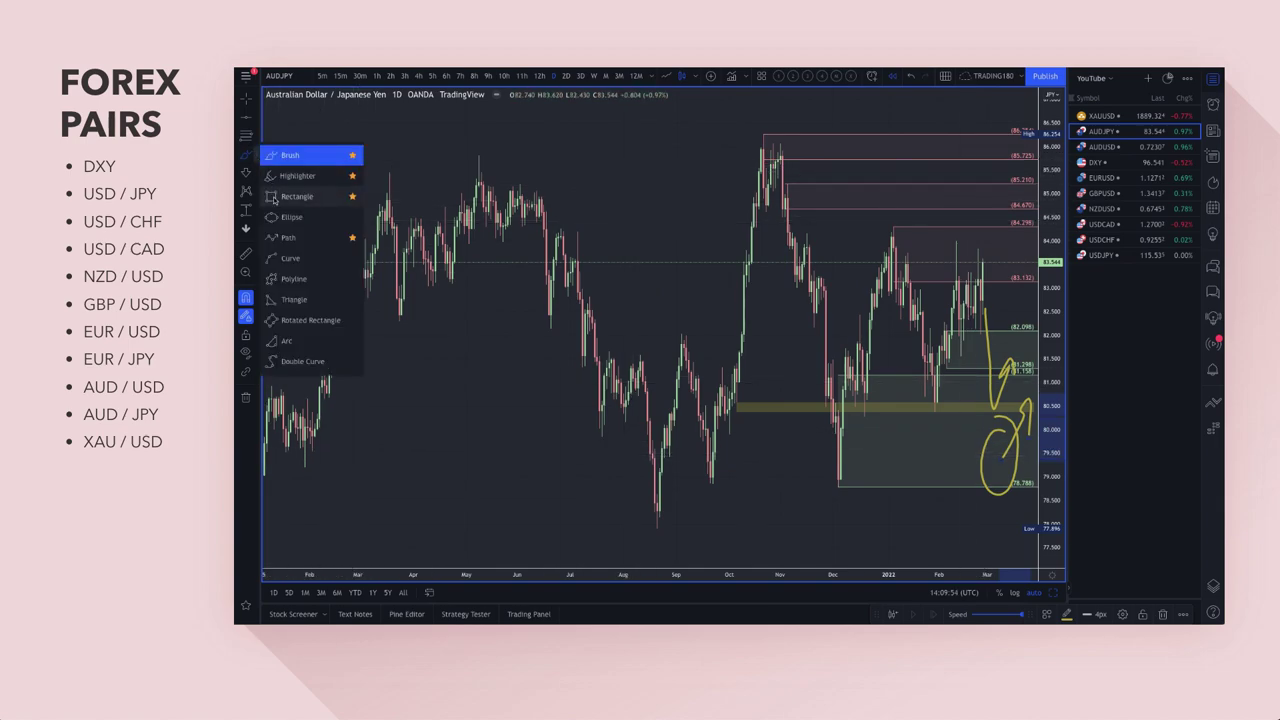
{"action": "left_click", "coordinate": [290, 196]}
{"action": "mouse_move", "coordinate": [601, 437]}
{"action": "left_mouse_down"}
{"action": "mouse_move", "coordinate": [830, 450]}
{"action": "mouse_move", "coordinate": [1031, 437]}
{"action": "mouse_move", "coordinate": [986, 427]}
{"action": "mouse_move", "coordinate": [998, 430]}
{"action": "left_mouse_up"}
{"action": "scroll", "coordinate": [810, 440], "scroll_direction": "up", "scroll_amount": 5}
{"action": "scroll", "coordinate": [805, 440], "scroll_direction": "down", "scroll_amount": 3}
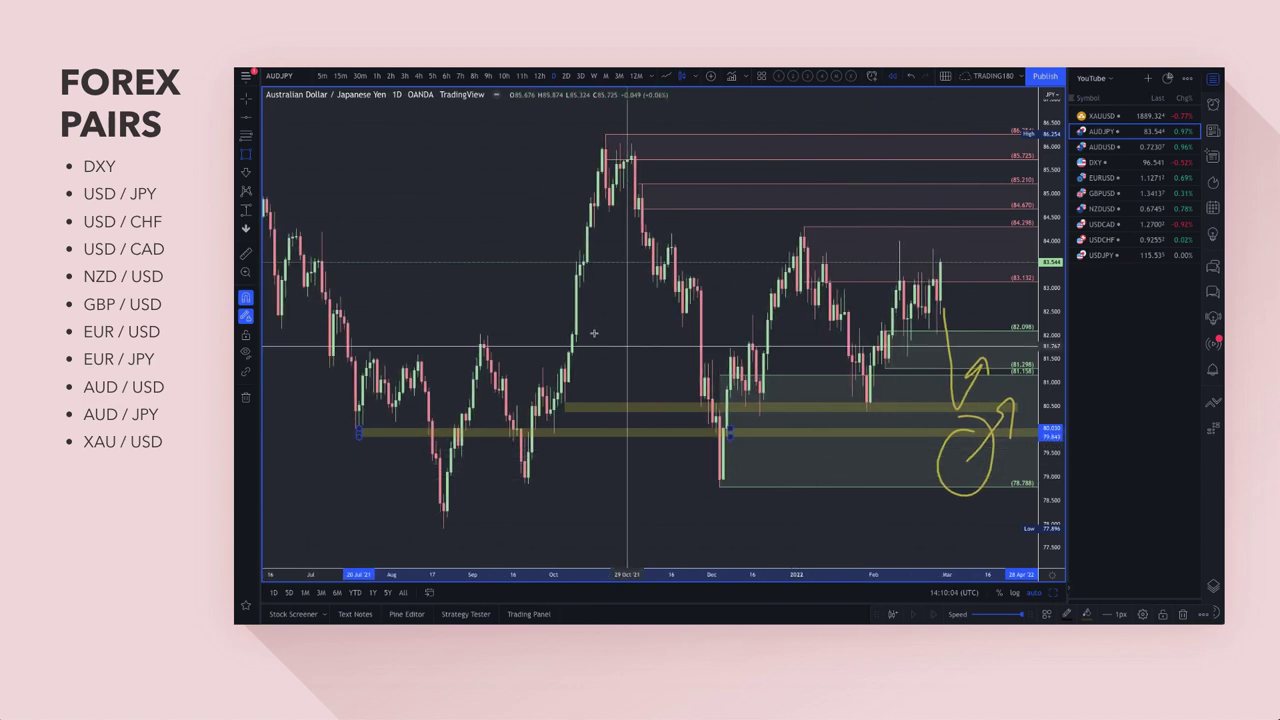
Circle the turning point of the sketched drop at the upper yellow equal-lows band
{"action": "left_click", "coordinate": [257, 153]}
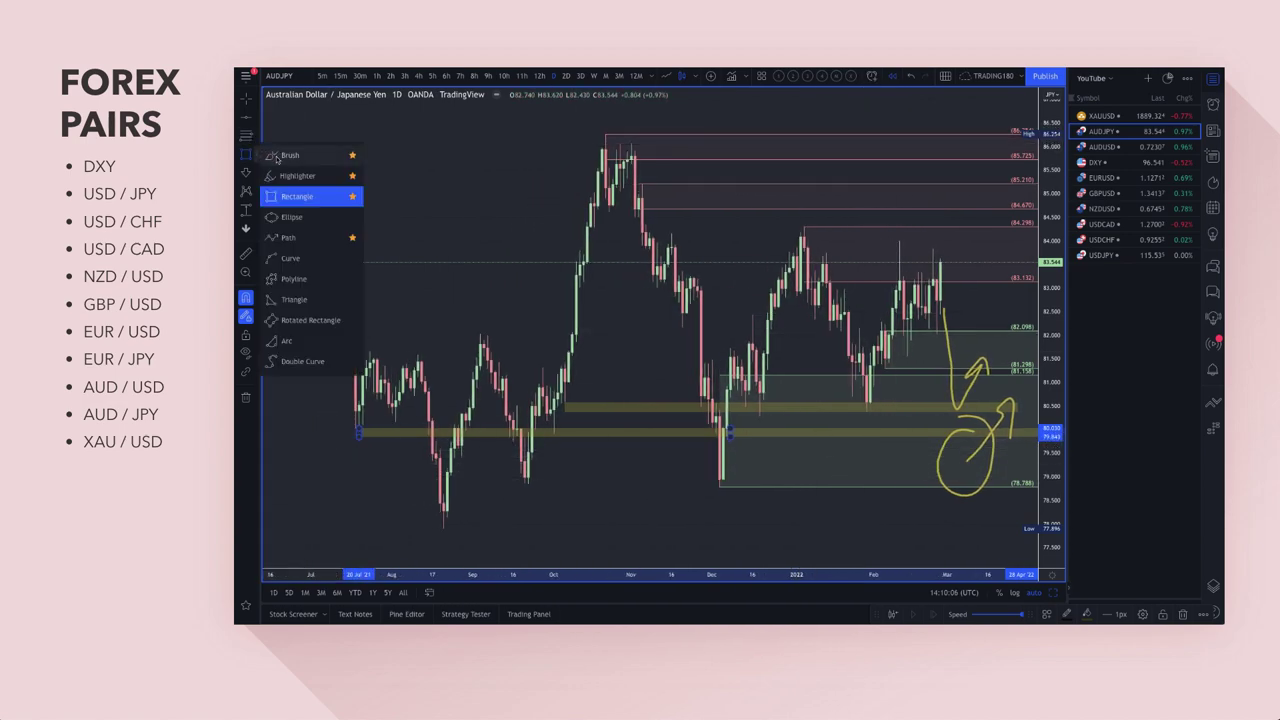
{"action": "left_click", "coordinate": [300, 235]}
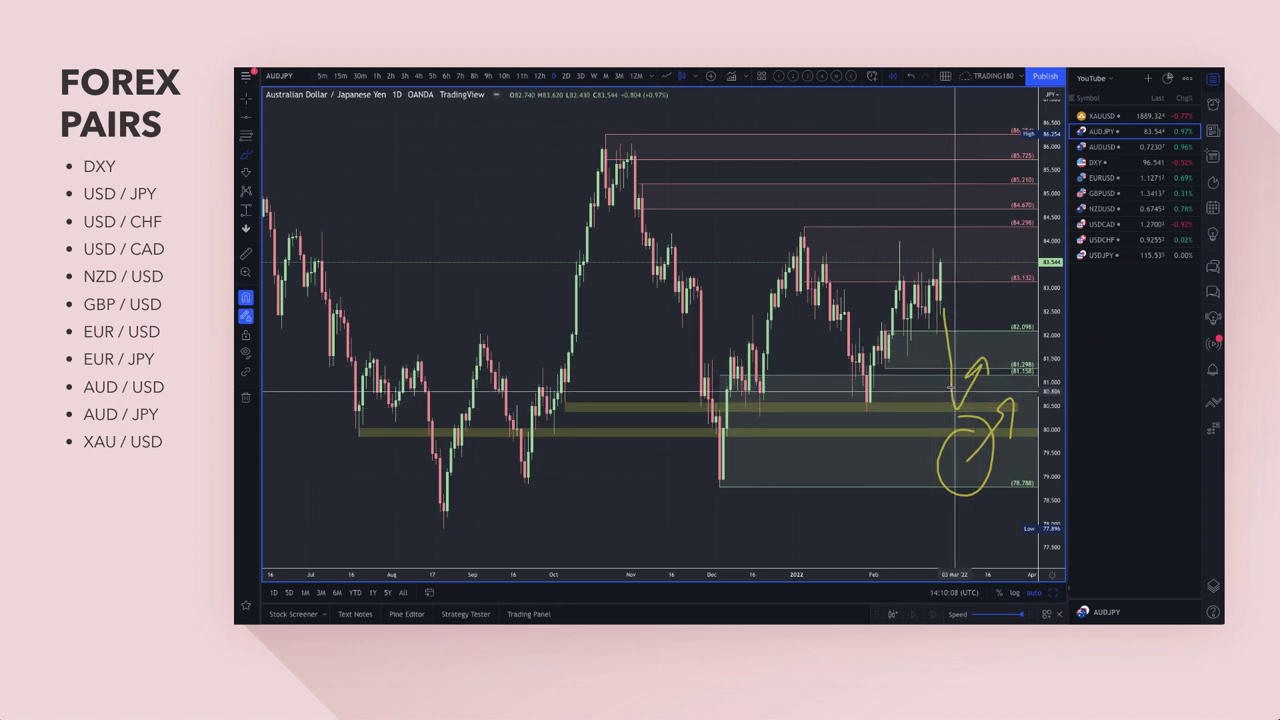
{"action": "left_click_drag", "start_coordinate": [962, 385], "coordinate": [948, 388]}
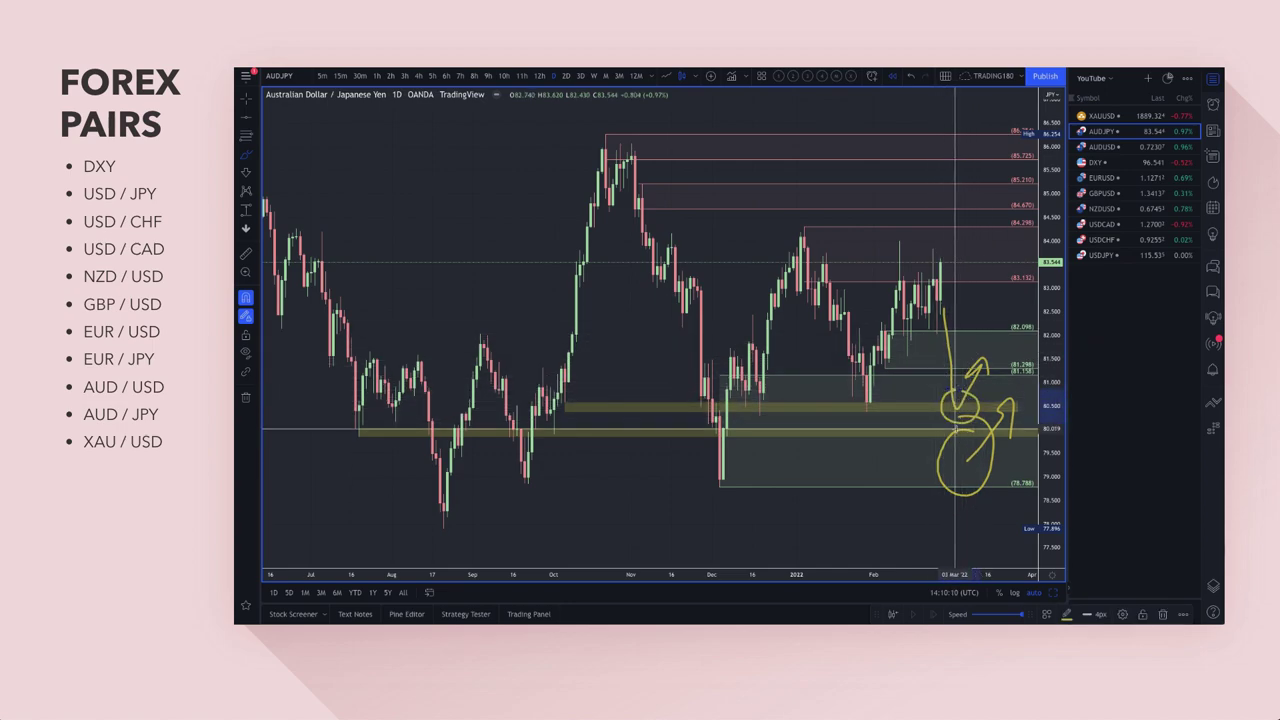
Brush a zigzag rise from the current AUDJPY price into the upper supply zones and circle the upper demand zone
{"action": "scroll", "coordinate": [940, 395], "scroll_direction": "up", "scroll_amount": 1}
{"action": "scroll", "coordinate": [940, 395], "scroll_direction": "up", "scroll_amount": 3}
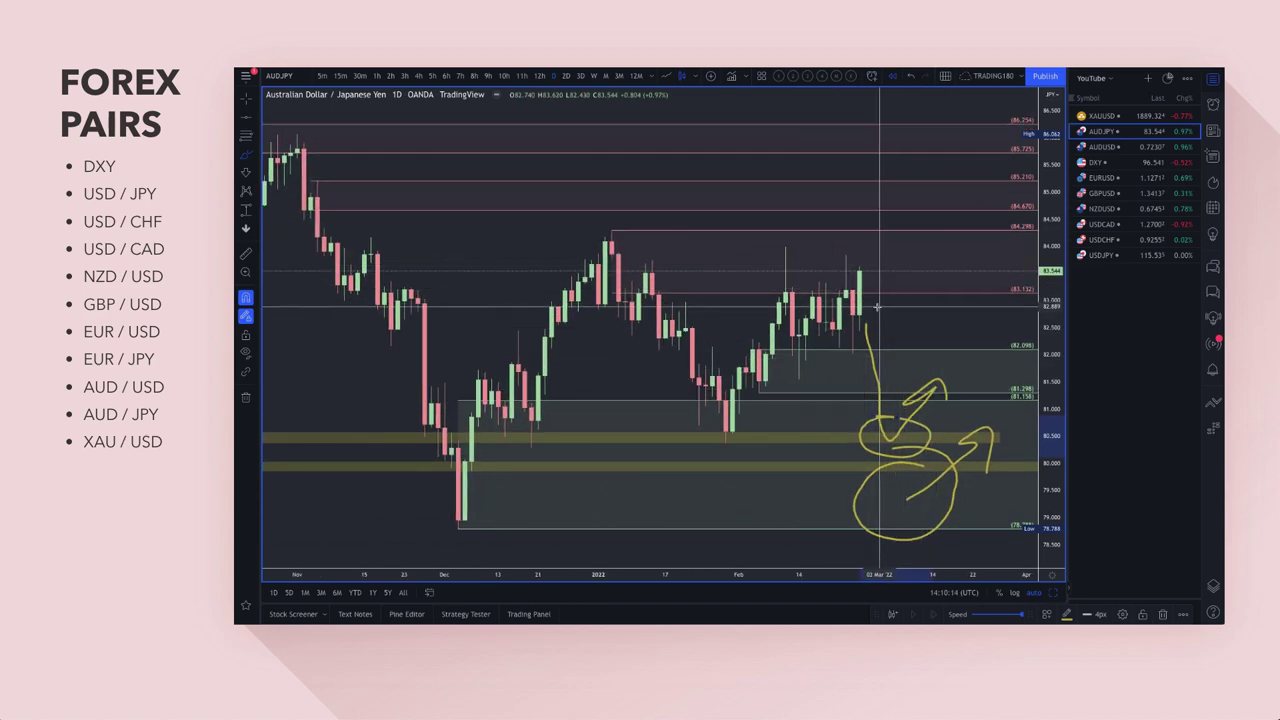
{"action": "left_click_drag", "start_coordinate": [859, 272], "coordinate": [950, 162]}
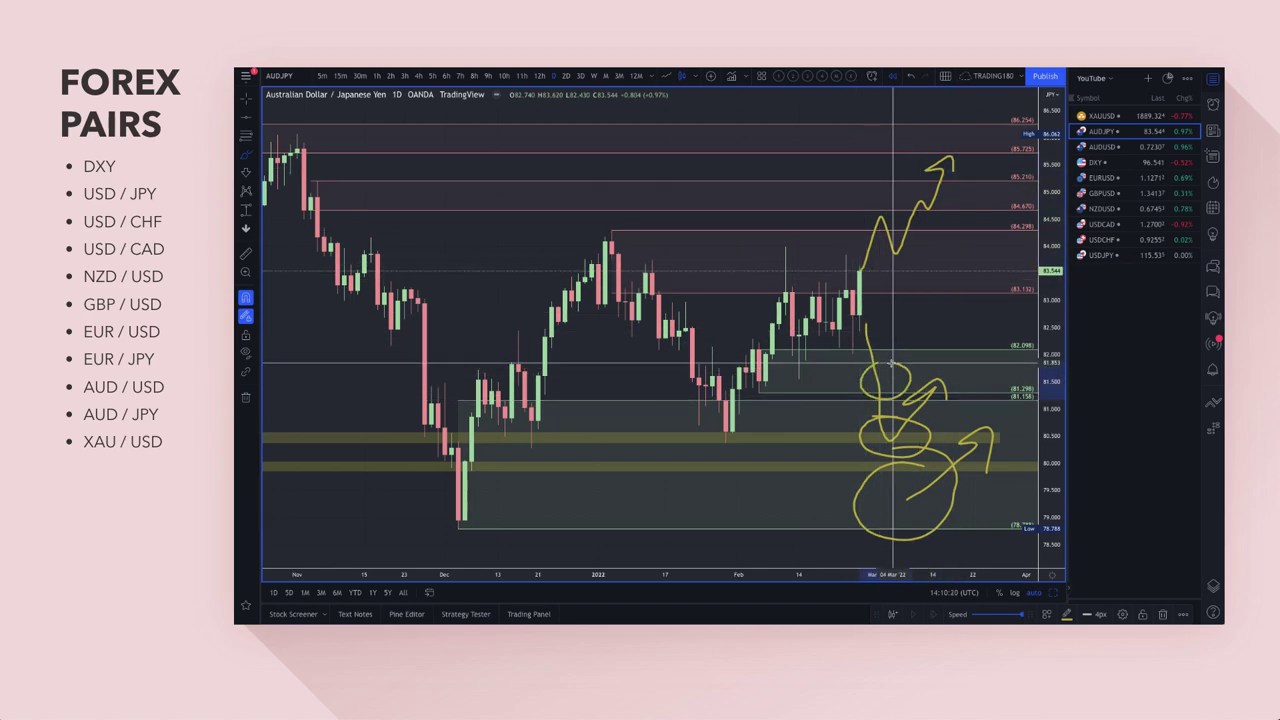
Brush a circle with a downward arrow at each of the two lower AUDJPY supply zones
{"action": "scroll", "coordinate": [853, 290], "scroll_direction": "down", "scroll_amount": 2}
{"action": "scroll", "coordinate": [853, 290], "scroll_direction": "down", "scroll_amount": 3}
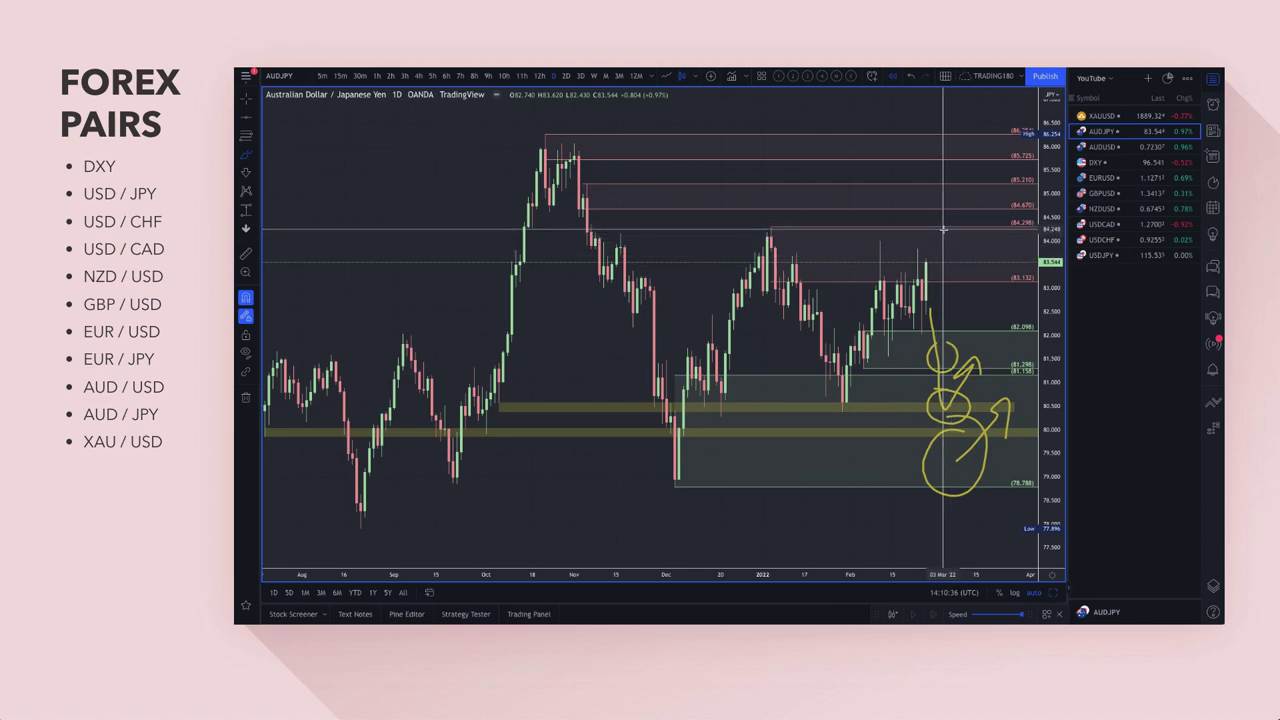
{"action": "left_click_drag", "start_coordinate": [943, 227], "coordinate": [986, 278]}
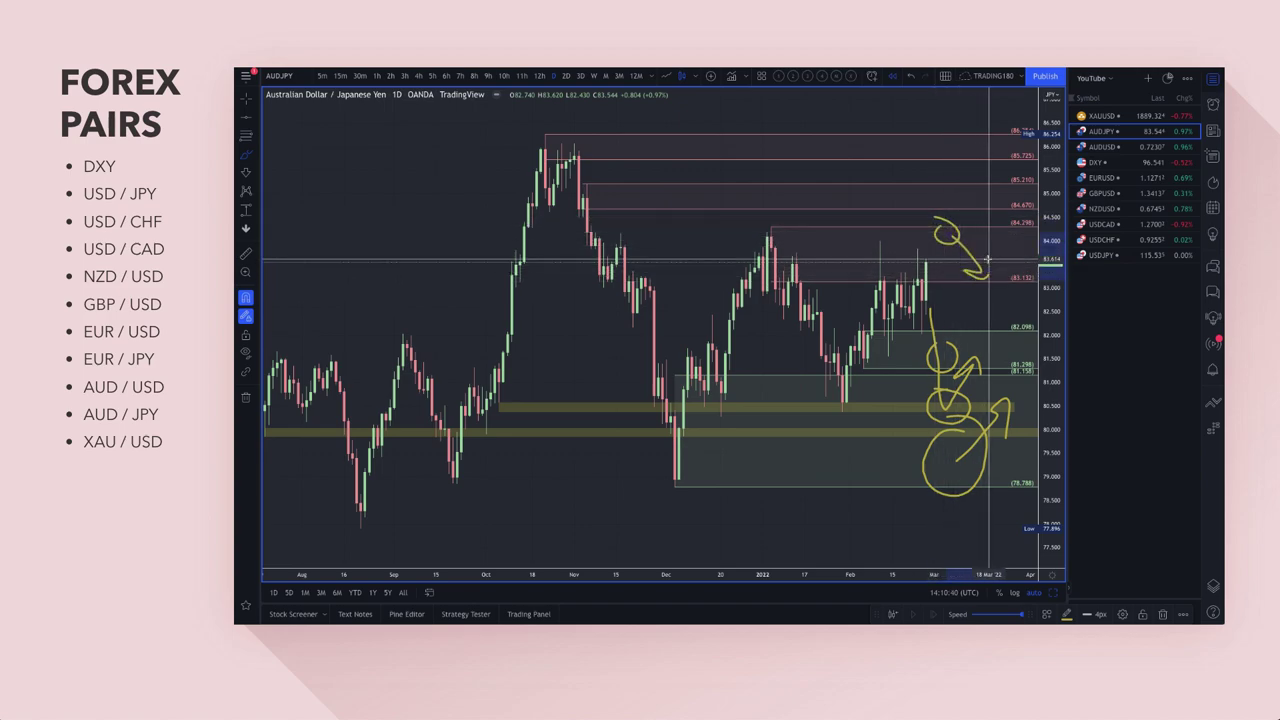
{"action": "mouse_move", "coordinate": [962, 176]}
{"action": "left_mouse_down"}
{"action": "mouse_move", "coordinate": [948, 195]}
{"action": "mouse_move", "coordinate": [978, 190]}
{"action": "mouse_move", "coordinate": [969, 198]}
{"action": "mouse_move", "coordinate": [1000, 218]}
{"action": "left_mouse_up"}
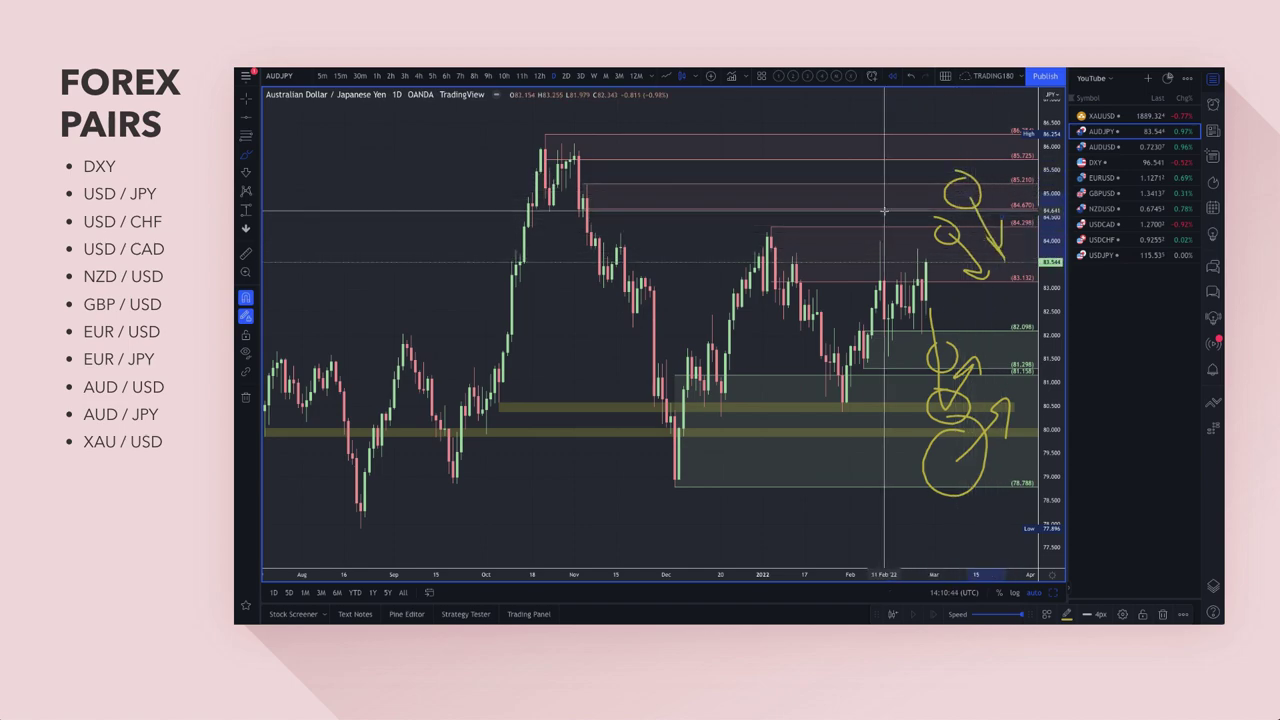
Handwrite the word "off" with the brush in the empty area above the August–September 2021 AUDJPY candles
{"action": "mouse_move", "coordinate": [336, 143]}
{"action": "left_mouse_down"}
{"action": "mouse_move", "coordinate": [371, 128]}
{"action": "mouse_move", "coordinate": [384, 205]}
{"action": "mouse_move", "coordinate": [418, 172]}
{"action": "left_mouse_up"}
{"action": "left_click_drag", "start_coordinate": [465, 130], "coordinate": [462, 198]}
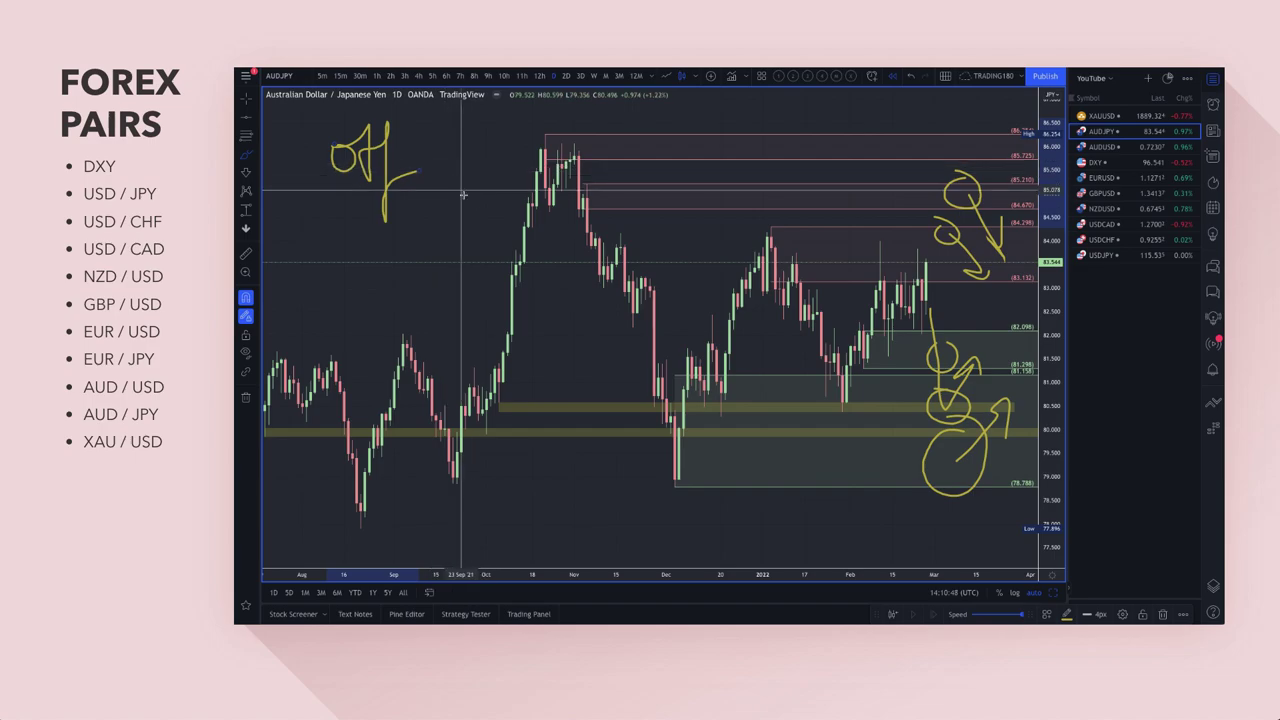
{"action": "left_click_drag", "start_coordinate": [465, 124], "coordinate": [470, 145]}
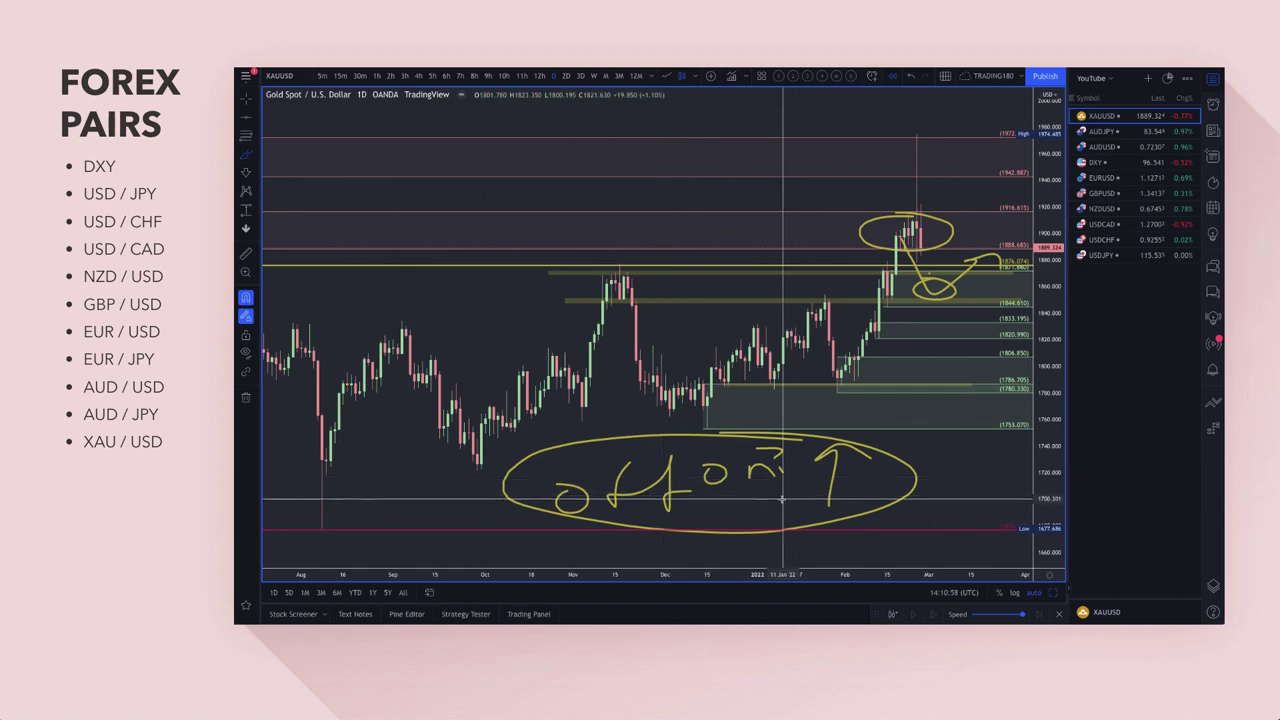
Delete all old brush drawings from the XAUUSD daily chart, including the handwritten note, its ellipse and the price-path sketches
{"action": "scroll", "coordinate": [782, 498], "scroll_direction": "down", "scroll_amount": 5}
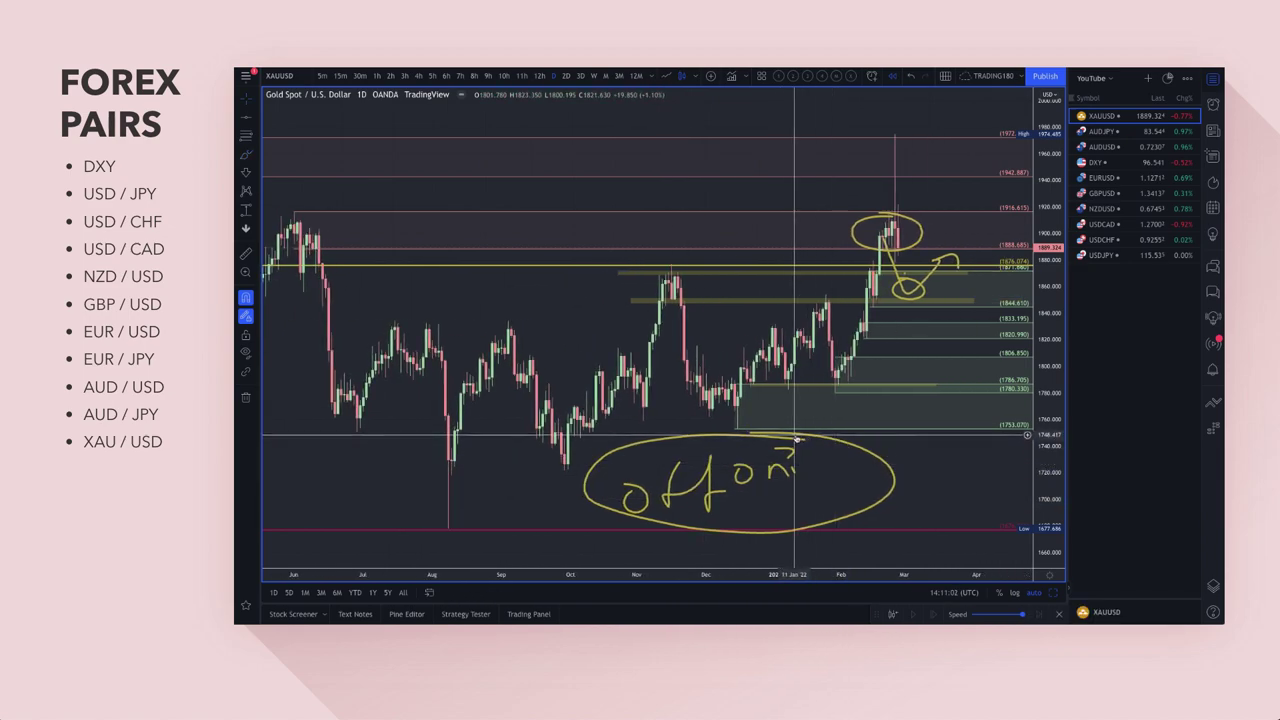
{"action": "left_click", "coordinate": [797, 438]}
{"action": "key", "text": "Delete"}
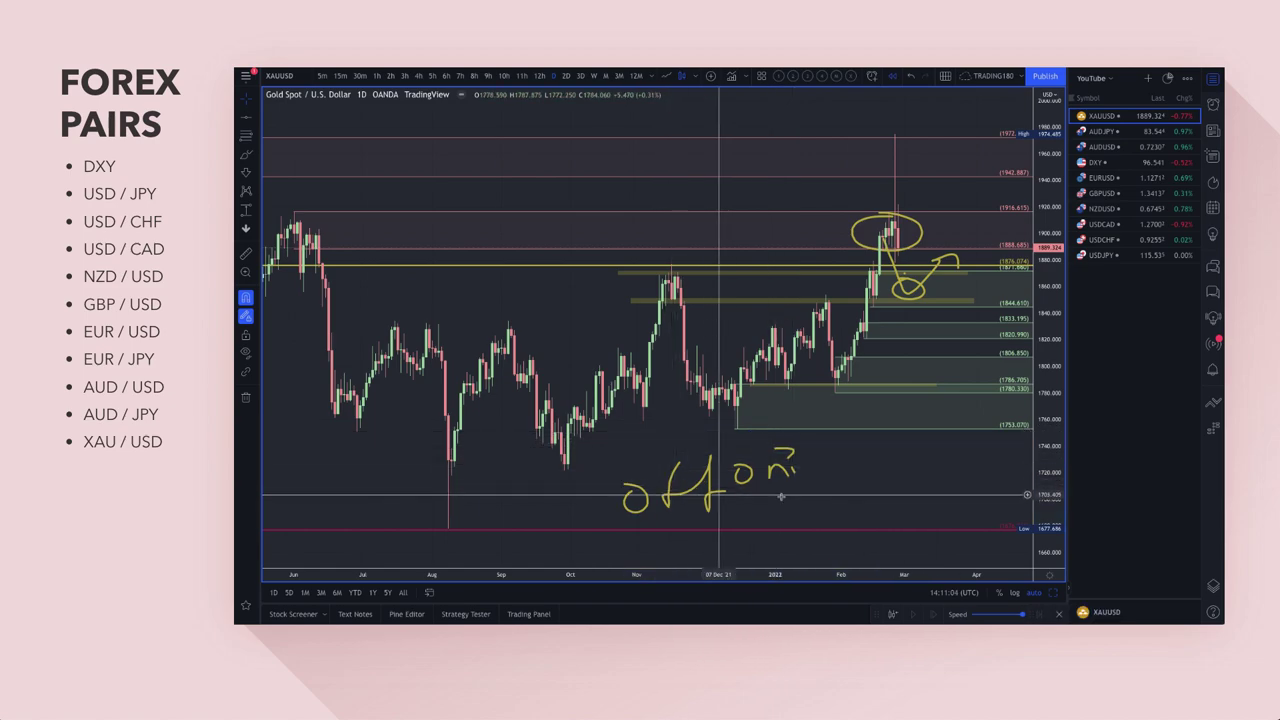
{"action": "left_click", "coordinate": [1213, 588]}
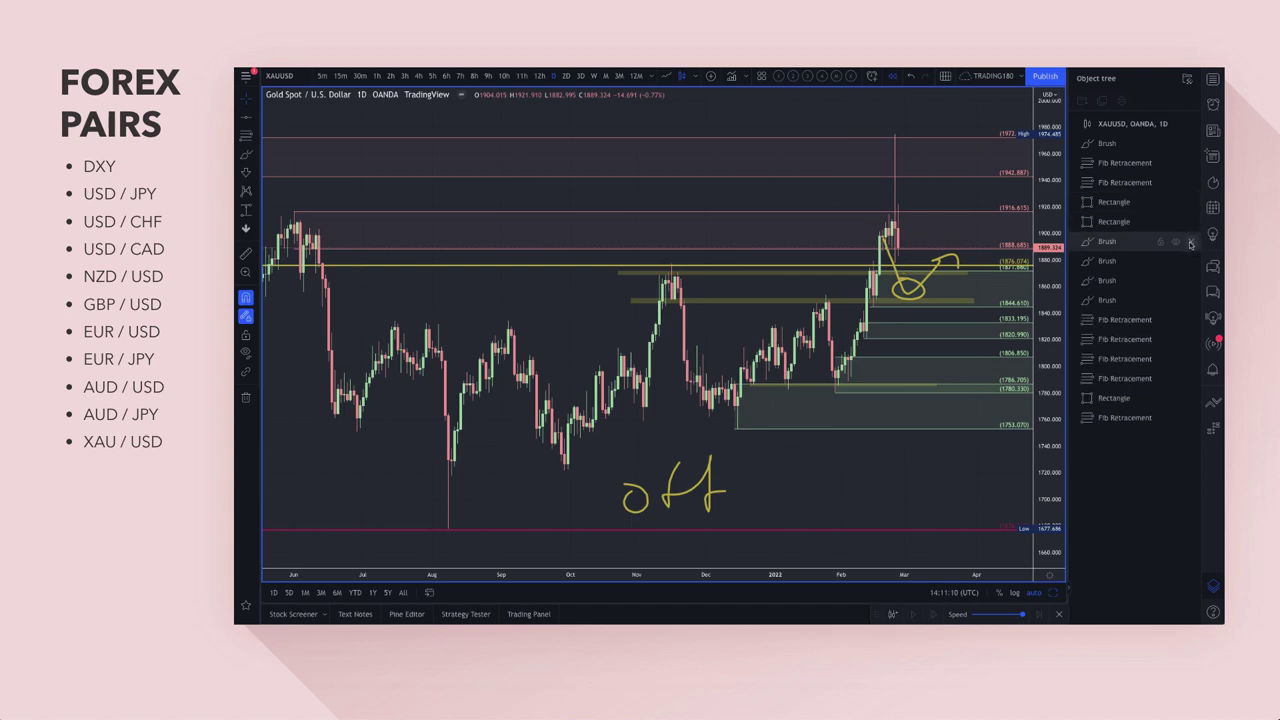
{"action": "left_click", "coordinate": [1191, 146]}
Brush a vertical line beside the February 2022 spike up to about 1974 and delete the supply zone between 1888.685 and 1916.615
{"action": "scroll", "coordinate": [843, 214], "scroll_direction": "up", "scroll_amount": 5}
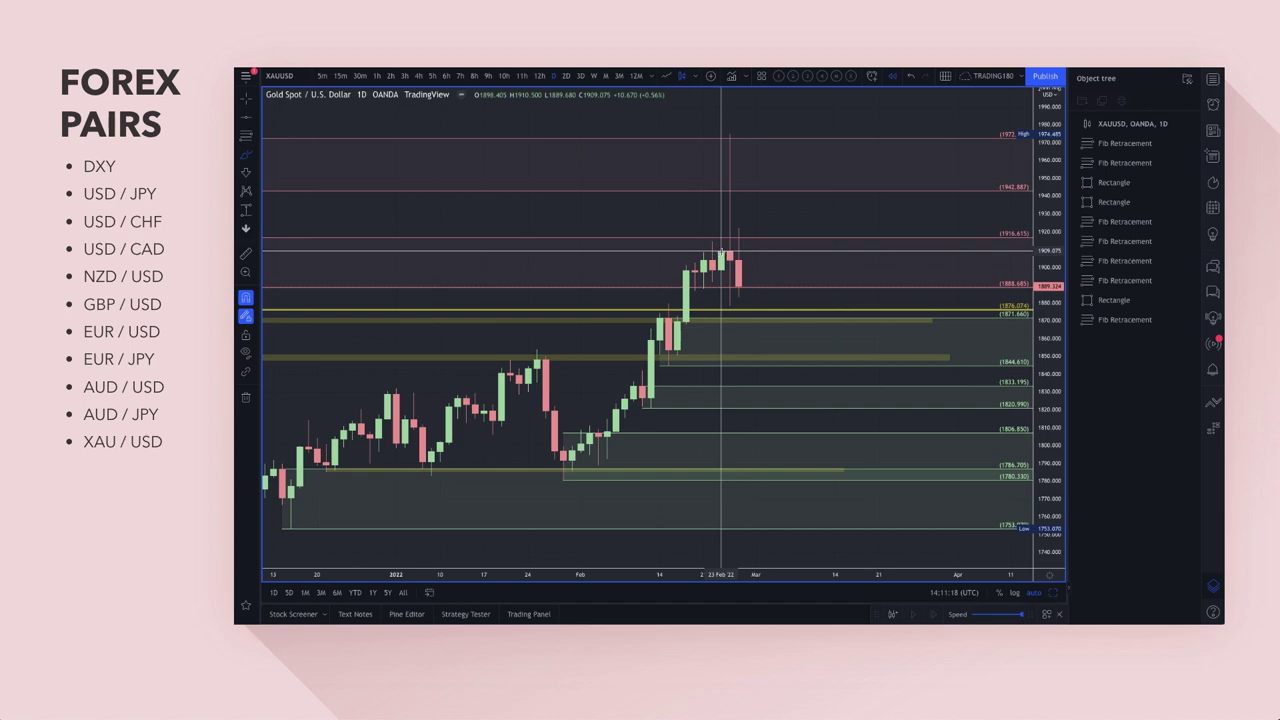
{"action": "left_click_drag", "start_coordinate": [721, 252], "coordinate": [720, 230]}
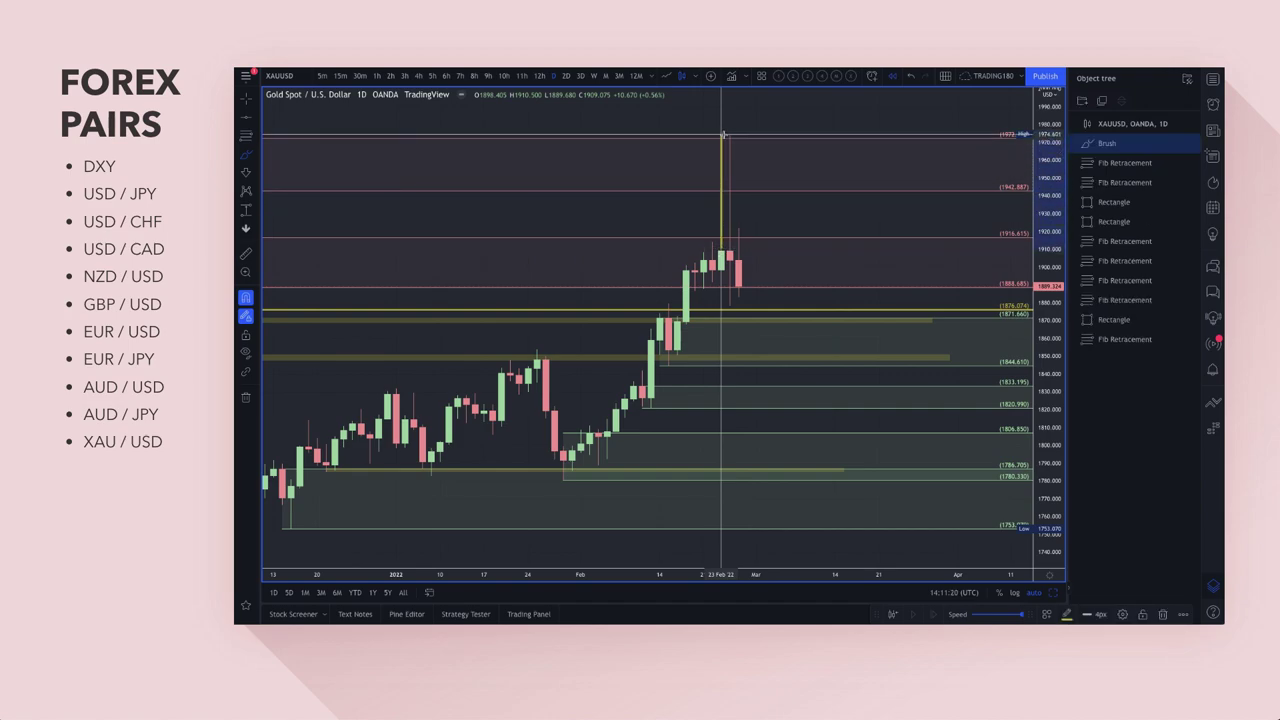
{"action": "left_click", "coordinate": [769, 240]}
{"action": "key", "text": "Delete"}
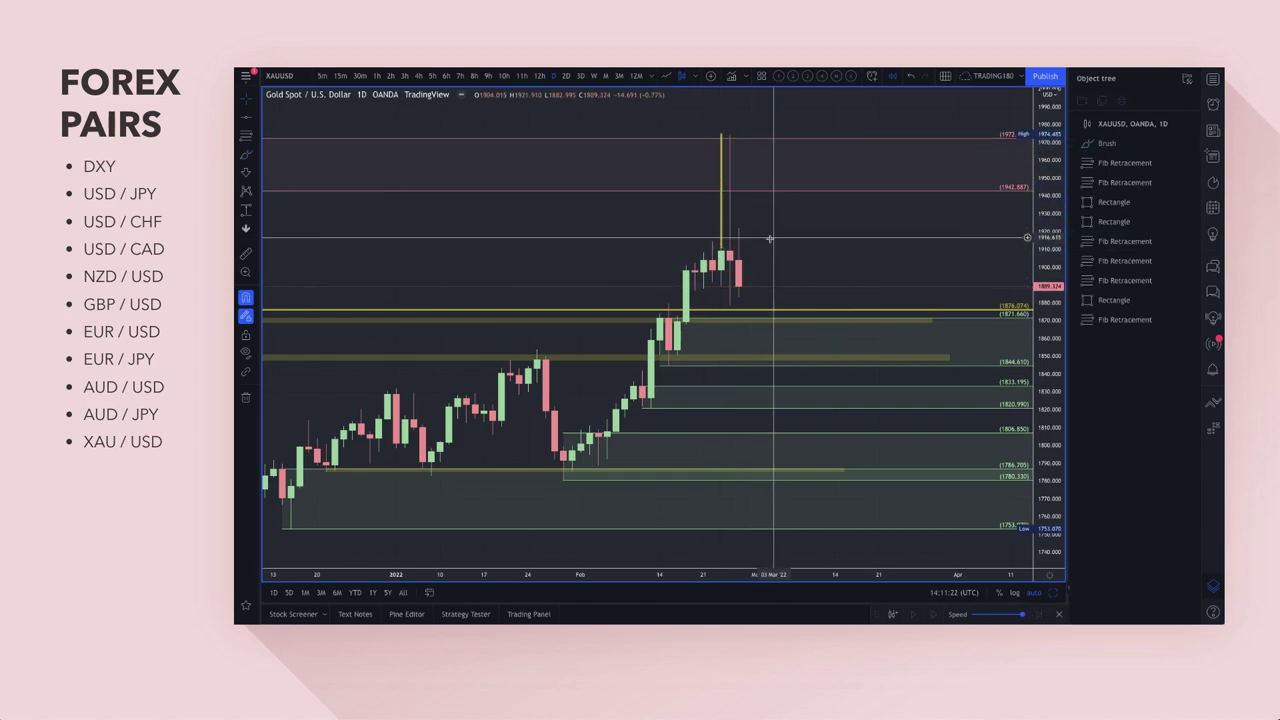
Delete the brushed vertical line beside the February 2022 spike
{"action": "left_click", "coordinate": [735, 289]}
{"action": "left_click", "coordinate": [723, 216]}
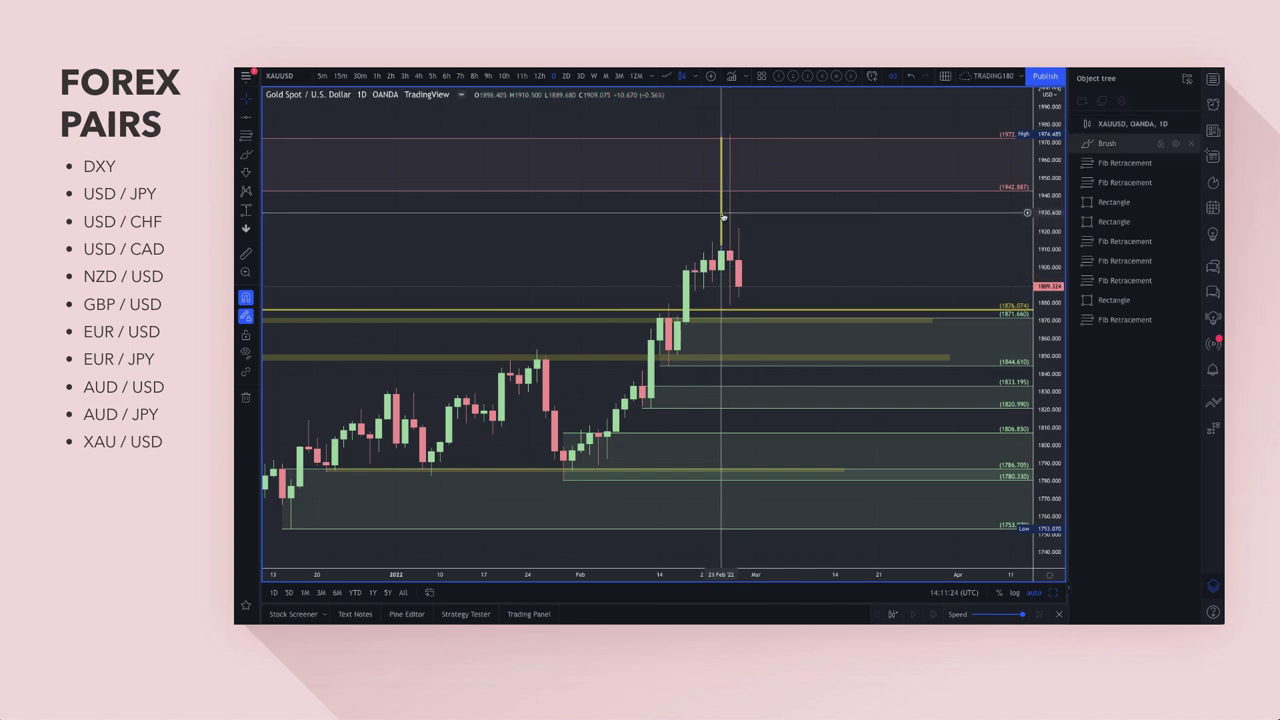
{"action": "key", "text": "Delete"}
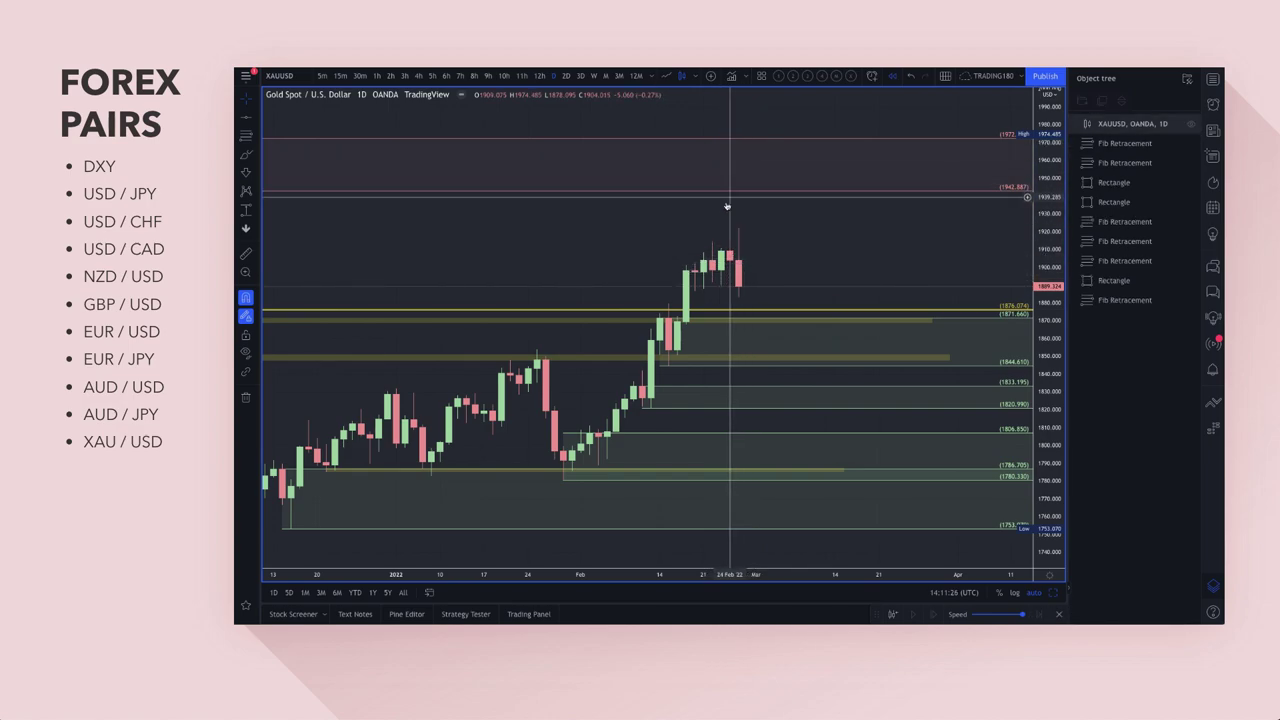
Brush a zigzag rise with an arrowhead from the current gold price through the supply zone starting at 1942.887
{"action": "scroll", "coordinate": [760, 235], "scroll_direction": "down", "scroll_amount": 3}
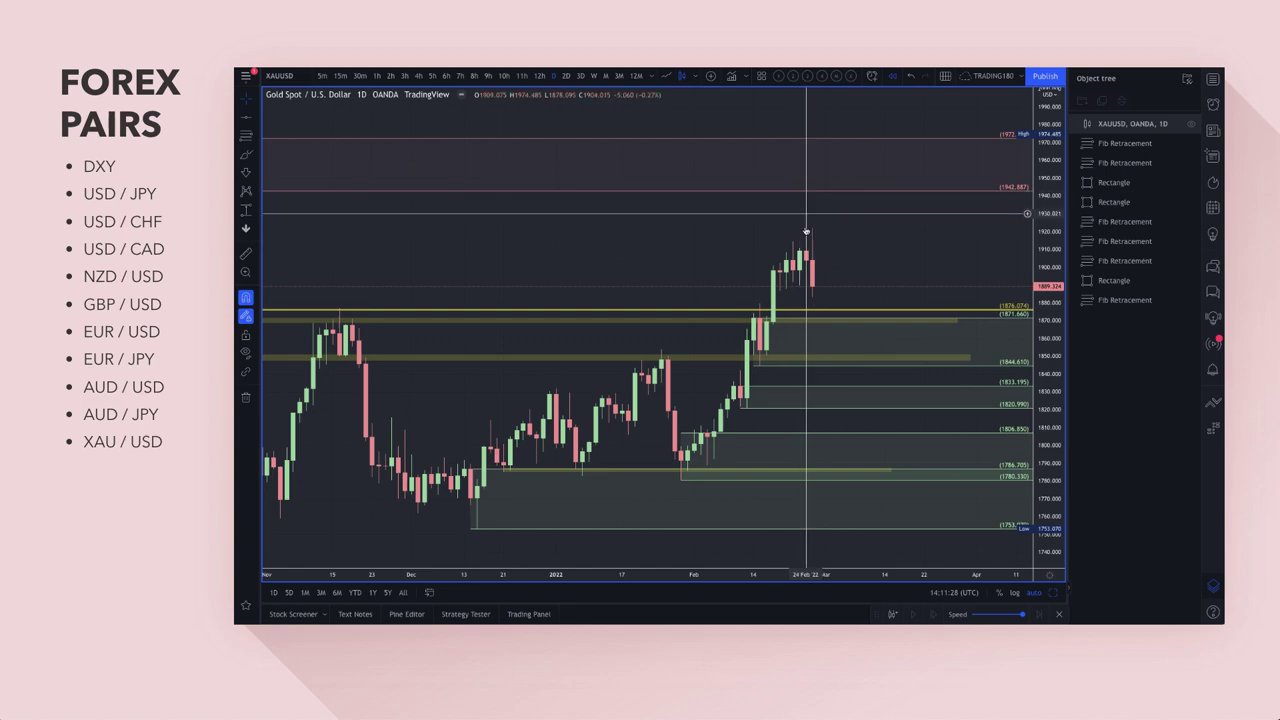
{"action": "scroll", "coordinate": [853, 237], "scroll_direction": "down", "scroll_amount": 2}
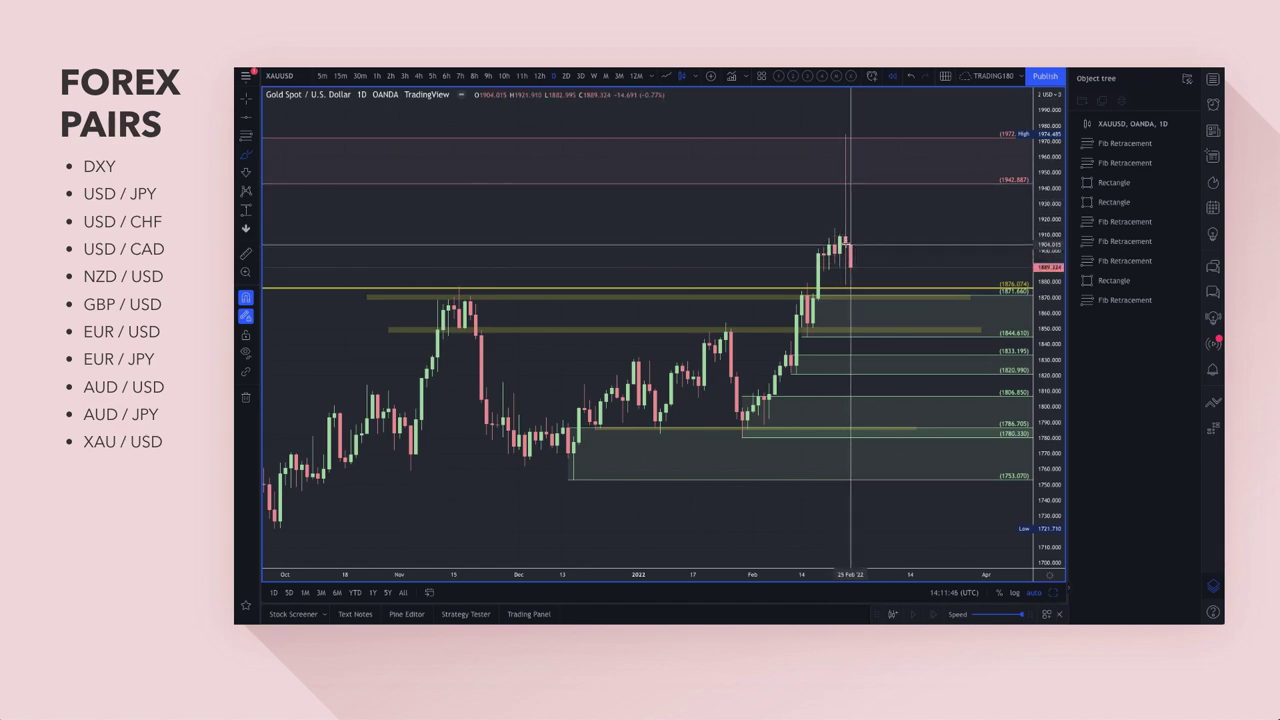
{"action": "mouse_move", "coordinate": [861, 268]}
{"action": "left_mouse_down"}
{"action": "mouse_move", "coordinate": [868, 230]}
{"action": "mouse_move", "coordinate": [942, 136]}
{"action": "left_mouse_up"}
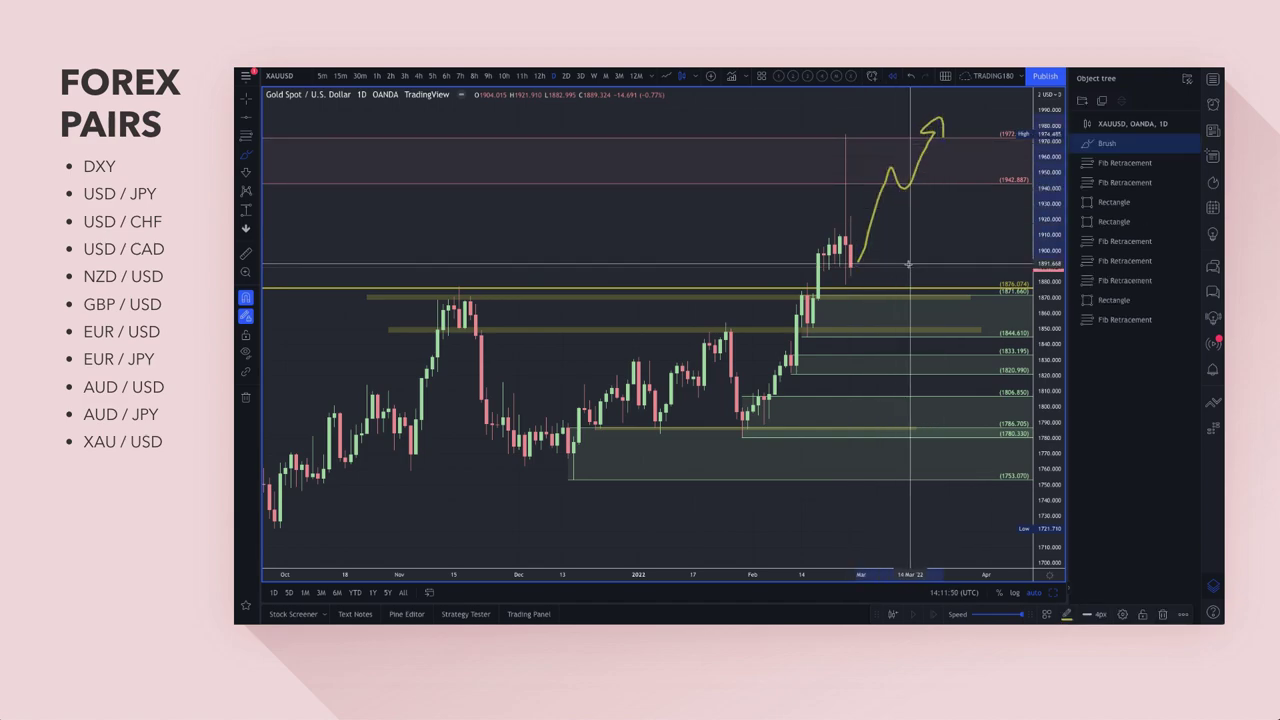
Brush a dip from the current gold price into the demand zone below 1871.660 with an arrow turning back up
{"action": "scroll", "coordinate": [908, 264], "scroll_direction": "up", "scroll_amount": 5}
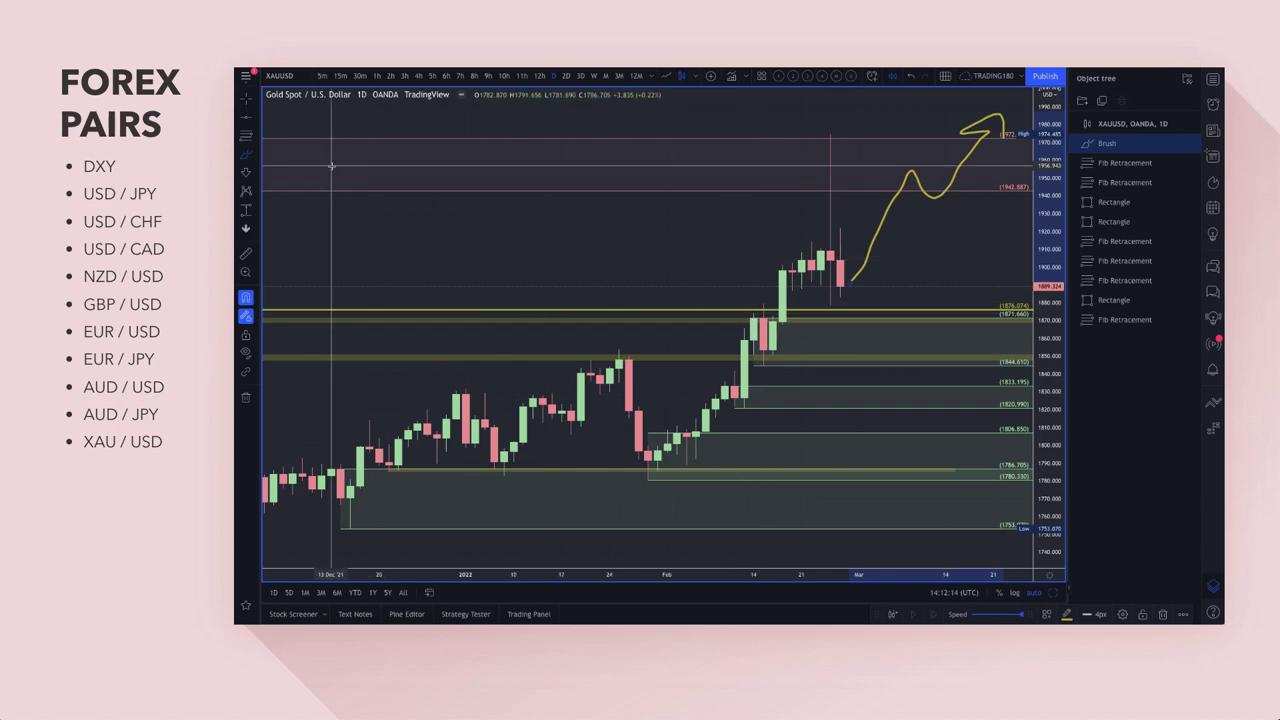
{"action": "left_click", "coordinate": [246, 157]}
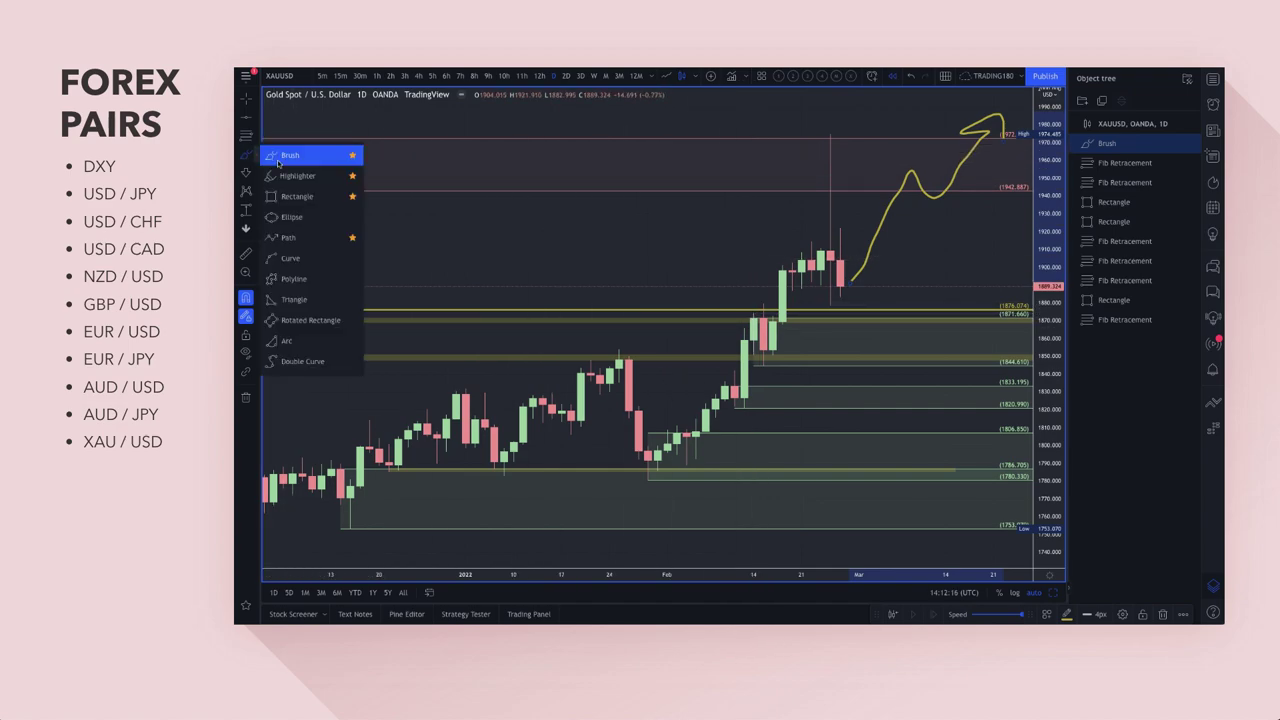
{"action": "left_click", "coordinate": [280, 157]}
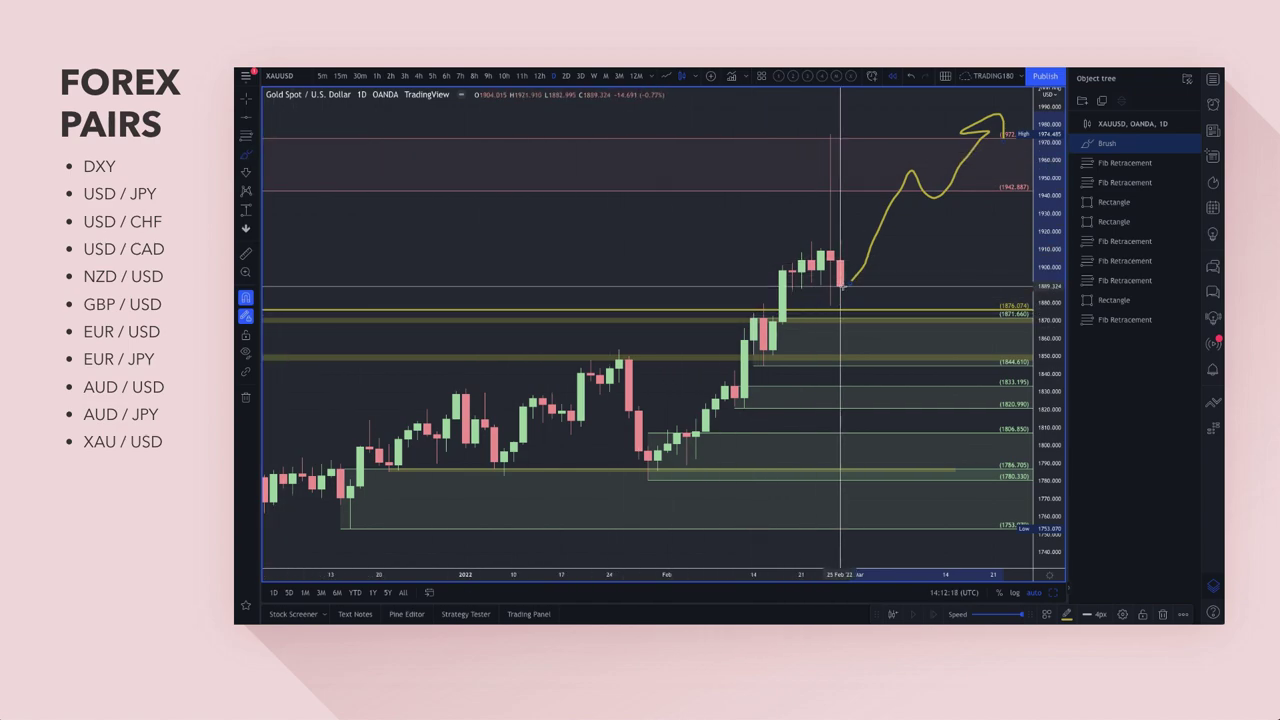
{"action": "mouse_move", "coordinate": [841, 284]}
{"action": "left_mouse_down"}
{"action": "mouse_move", "coordinate": [855, 318]}
{"action": "mouse_move", "coordinate": [920, 297]}
{"action": "left_mouse_up"}
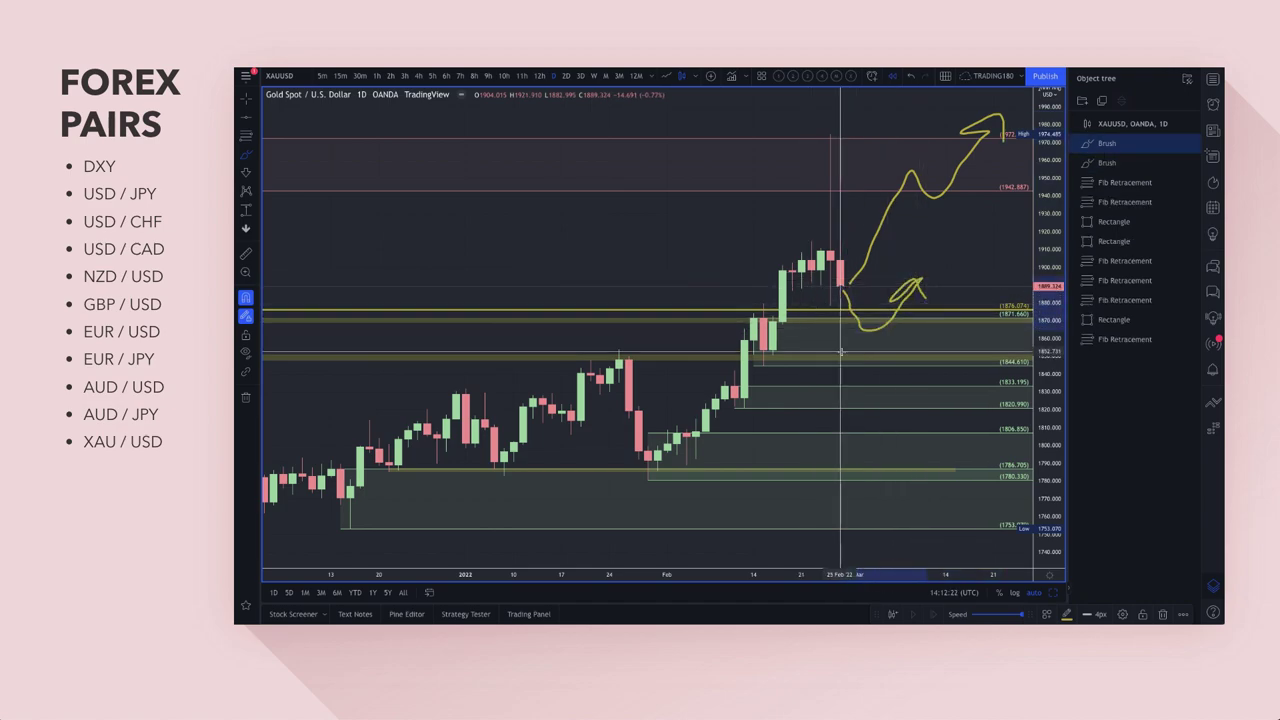
Circle the sketched rise inside the upper supply zone and brush a downward arrow from it toward the yellow 1876.074 line
{"action": "scroll", "coordinate": [840, 352], "scroll_direction": "down", "scroll_amount": 2}
{"action": "scroll", "coordinate": [840, 352], "scroll_direction": "down", "scroll_amount": 5}
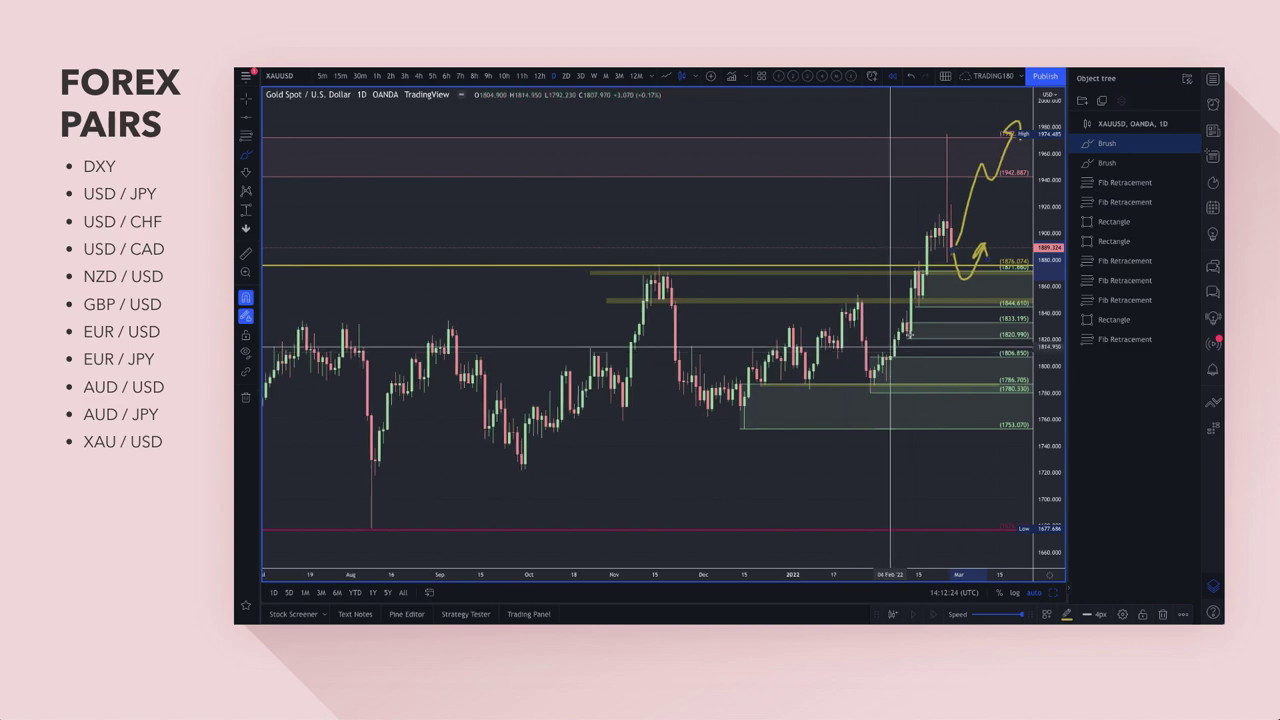
{"action": "scroll", "coordinate": [930, 358], "scroll_direction": "up", "scroll_amount": 4}
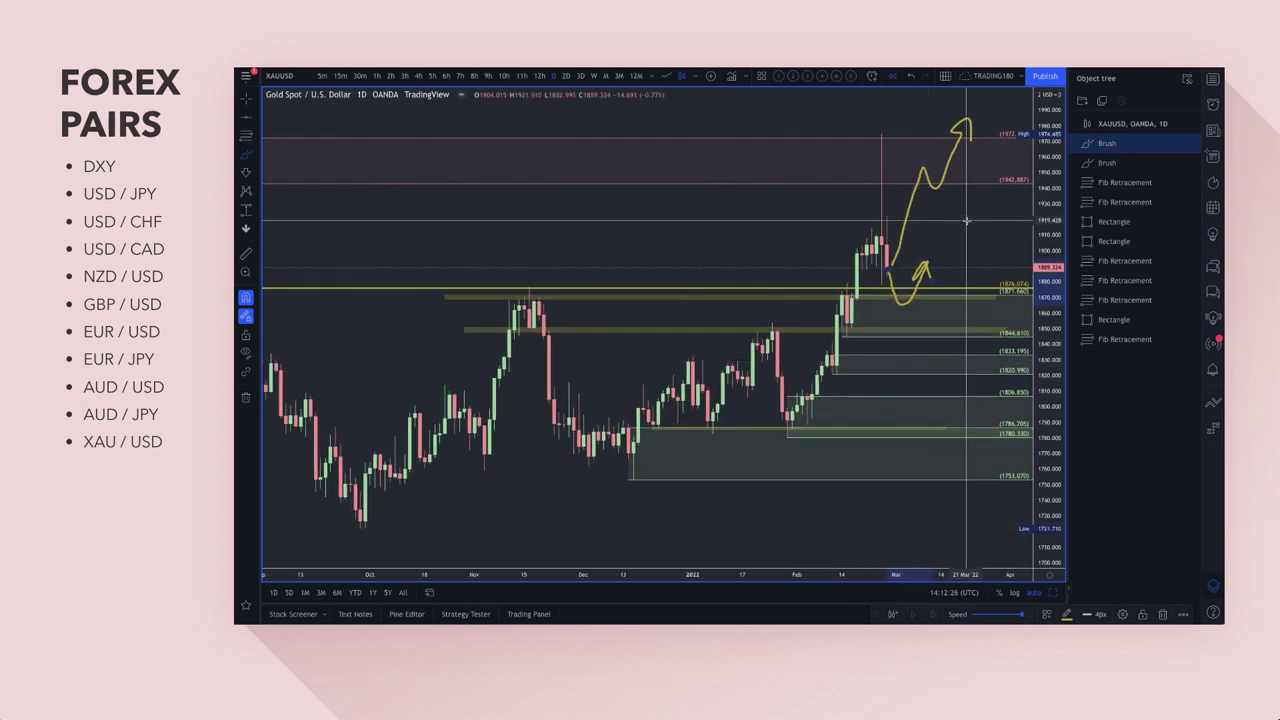
{"action": "left_click_drag", "start_coordinate": [961, 130], "coordinate": [955, 160]}
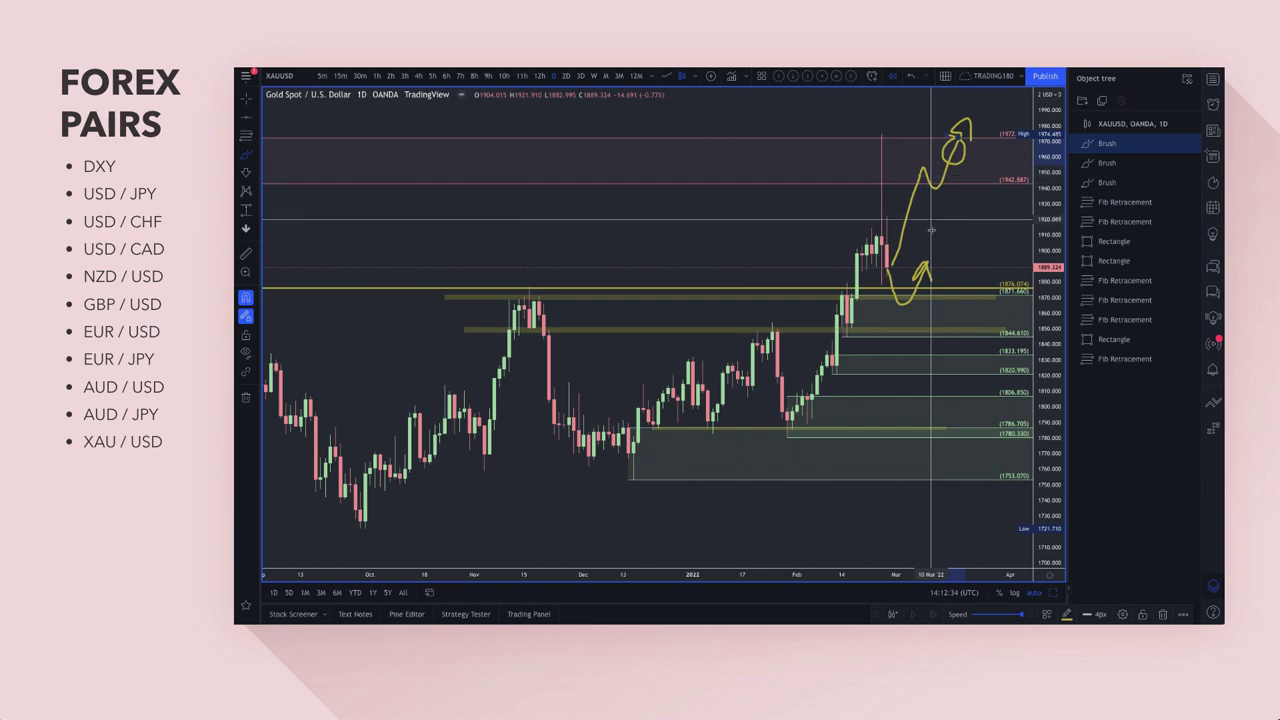
{"action": "scroll", "coordinate": [929, 218], "scroll_direction": "down", "scroll_amount": 3}
{"action": "mouse_move", "coordinate": [976, 134]}
{"action": "left_mouse_down"}
{"action": "mouse_move", "coordinate": [950, 163]}
{"action": "mouse_move", "coordinate": [992, 254]}
{"action": "left_mouse_up"}
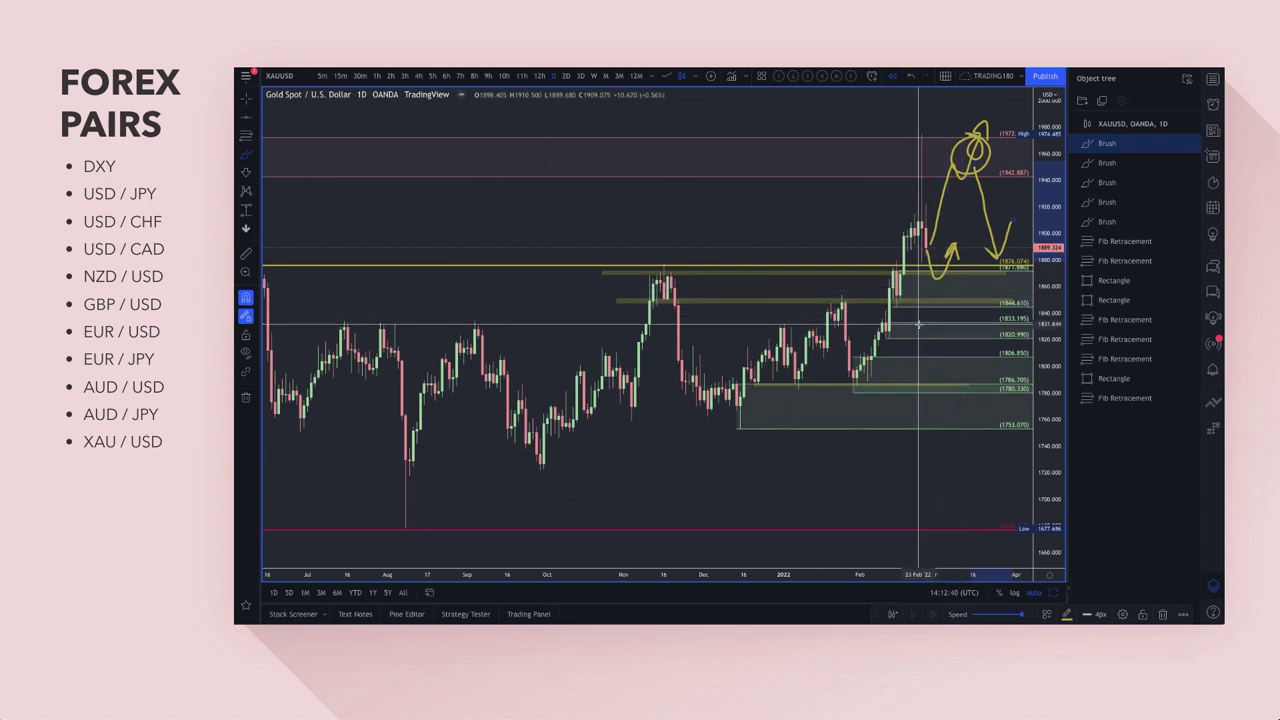
{"action": "scroll", "coordinate": [918, 325], "scroll_direction": "down", "scroll_amount": 3}
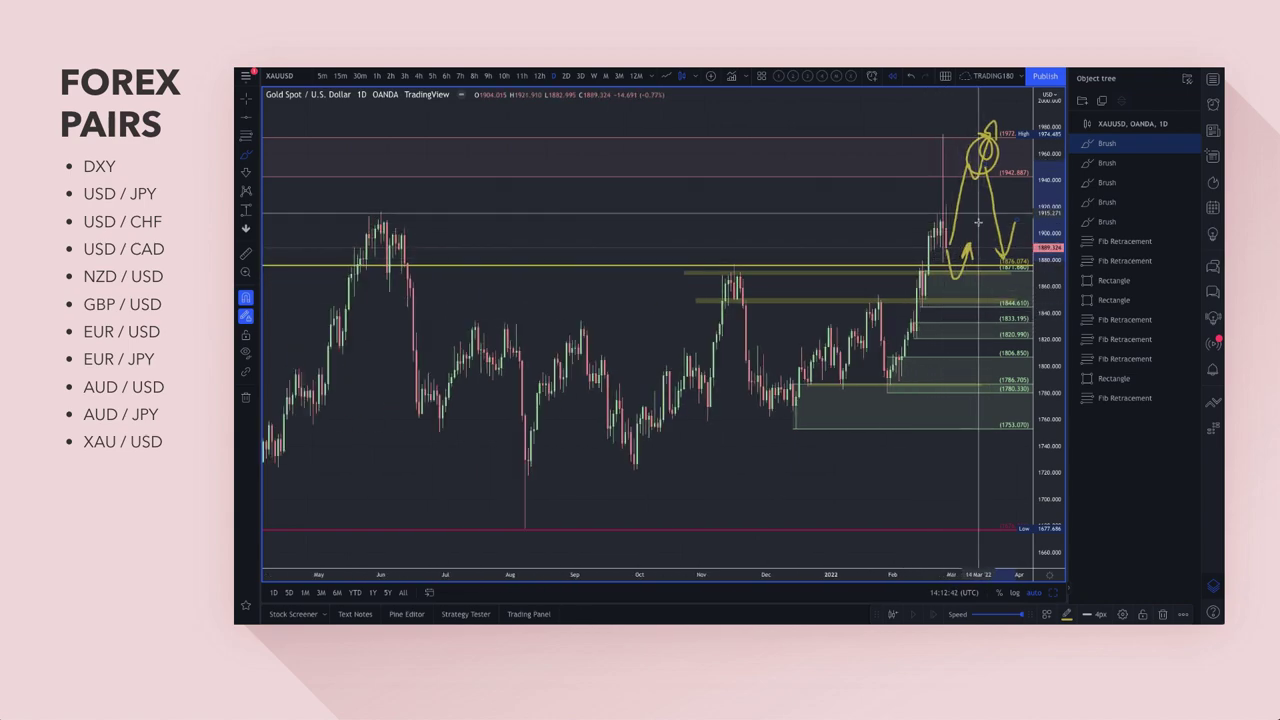
{"action": "left_click_drag", "start_coordinate": [988, 124], "coordinate": [947, 108]}
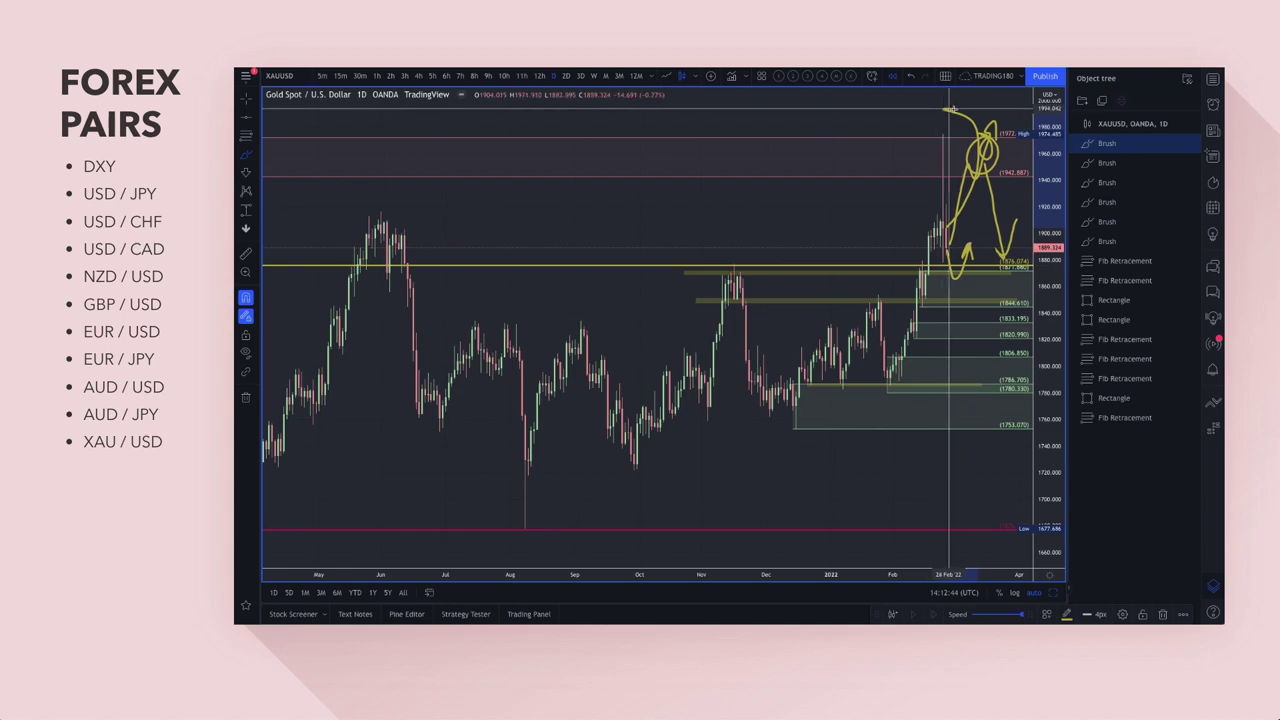
{"action": "key", "text": "ctrl+z"}
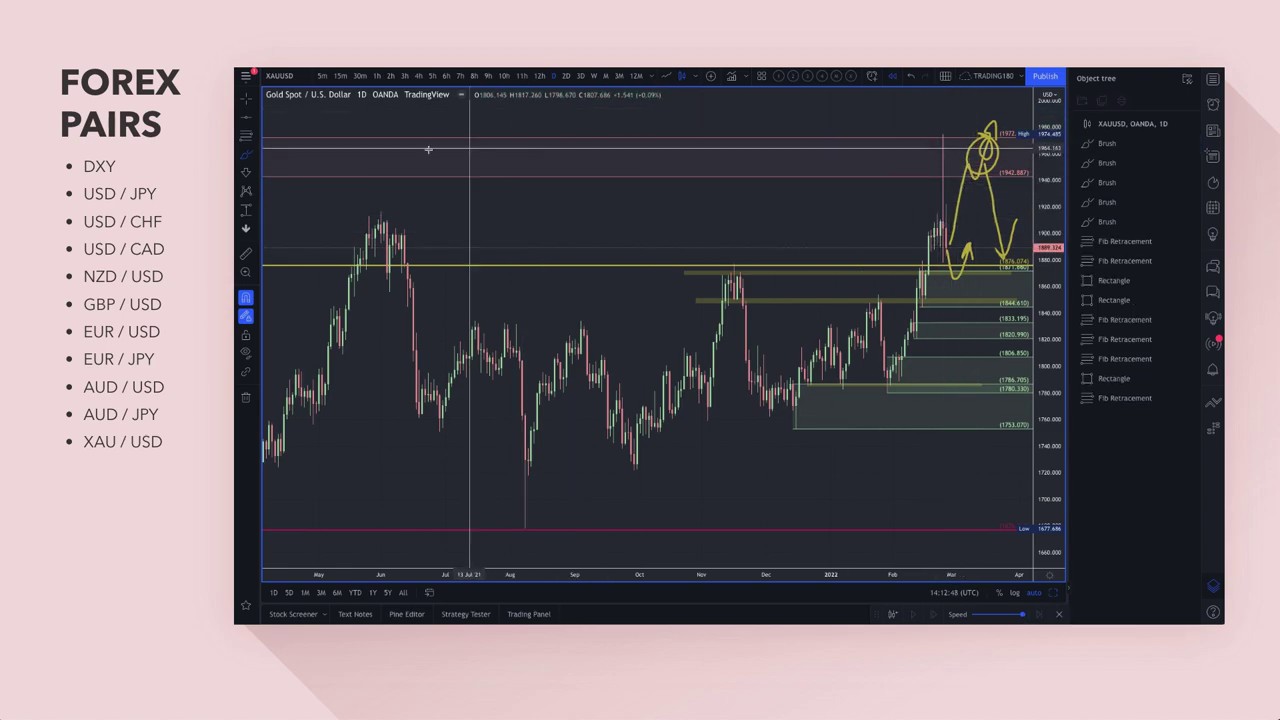
Brush an upward arrow and a downward arrow side by side above the January 2022 gold candles
{"action": "left_click", "coordinate": [246, 156]}
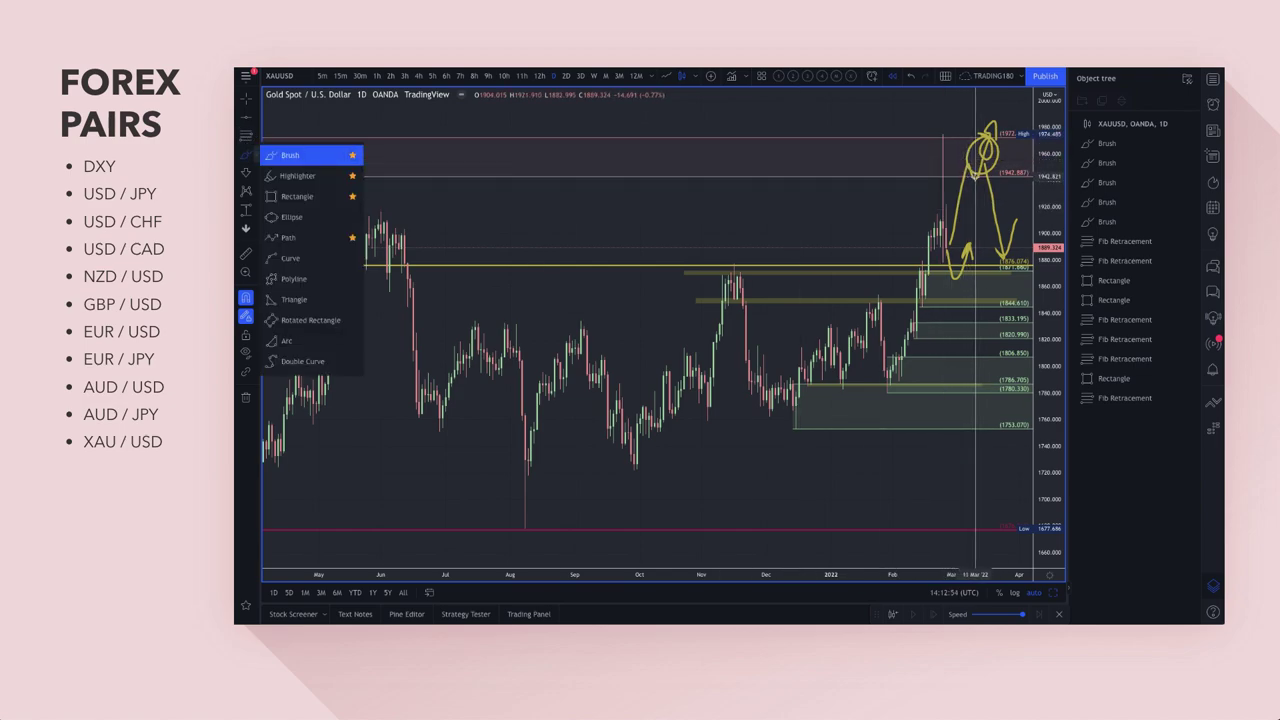
{"action": "scroll", "coordinate": [982, 138], "scroll_direction": "right", "scroll_amount": 5}
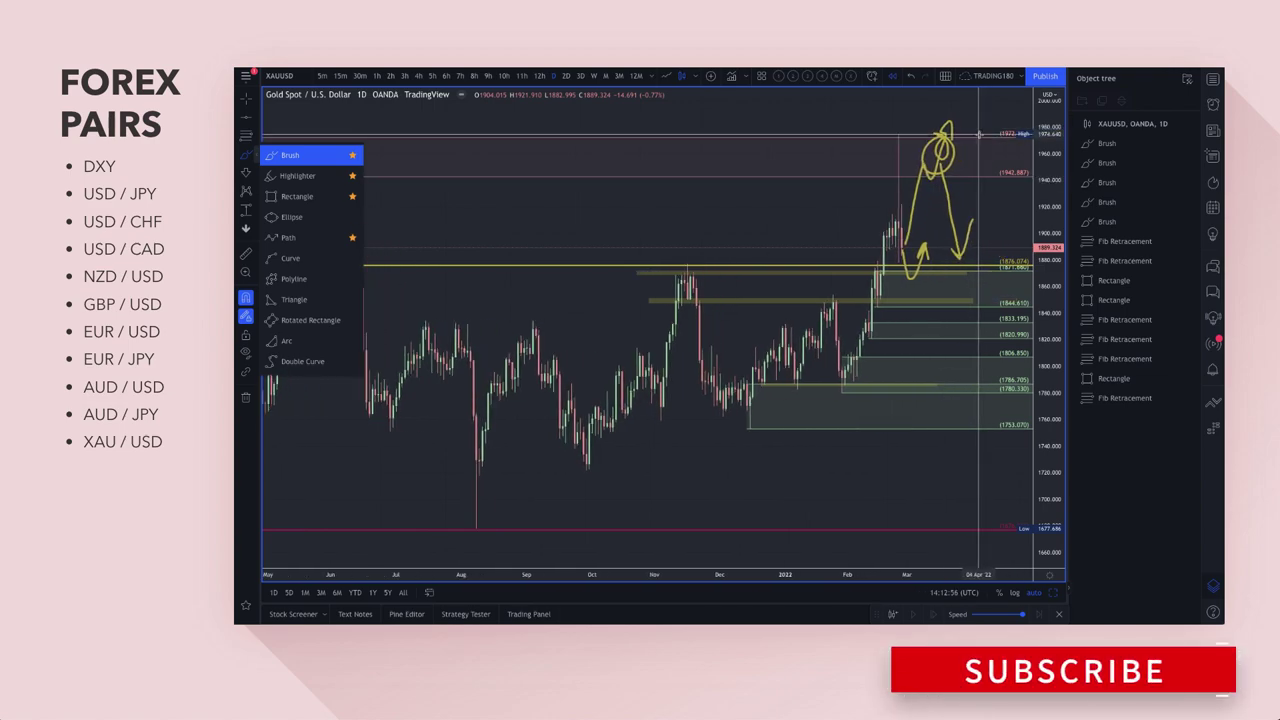
{"action": "scroll", "coordinate": [945, 260], "scroll_direction": "up", "scroll_amount": 5}
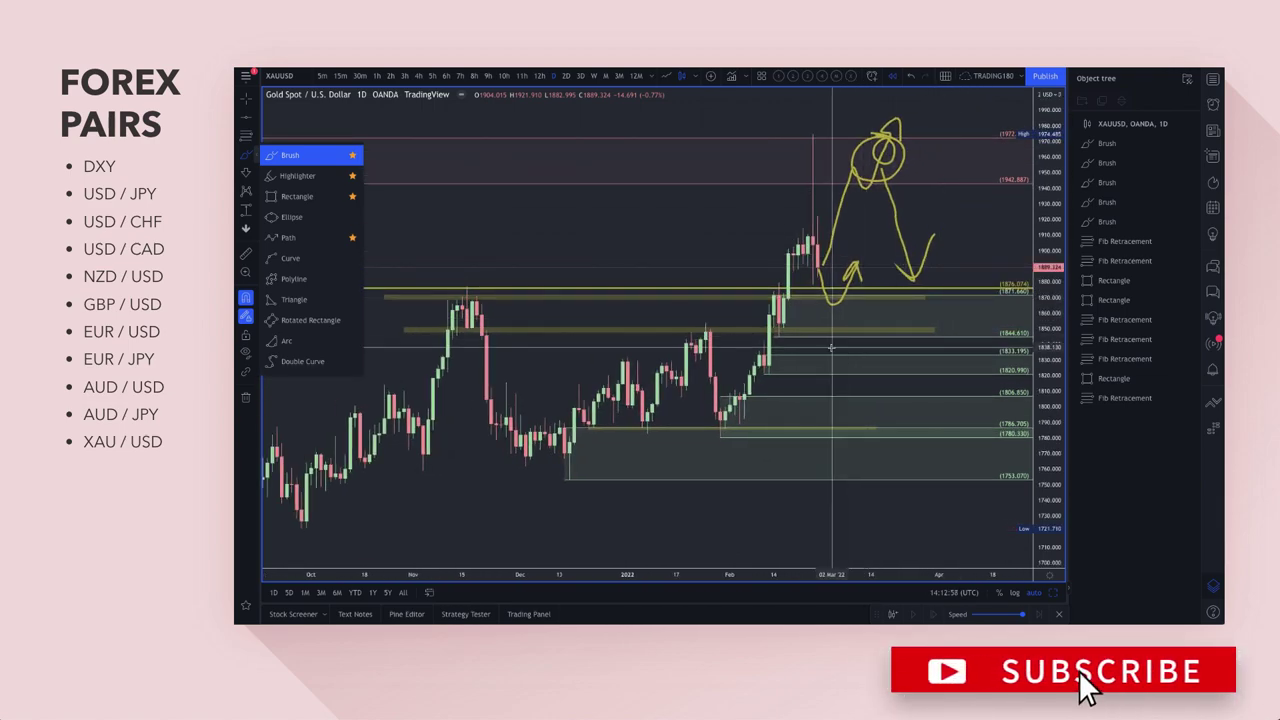
{"action": "mouse_move", "coordinate": [638, 279]}
{"action": "left_mouse_down"}
{"action": "mouse_move", "coordinate": [632, 195]}
{"action": "mouse_move", "coordinate": [657, 198]}
{"action": "left_mouse_up"}
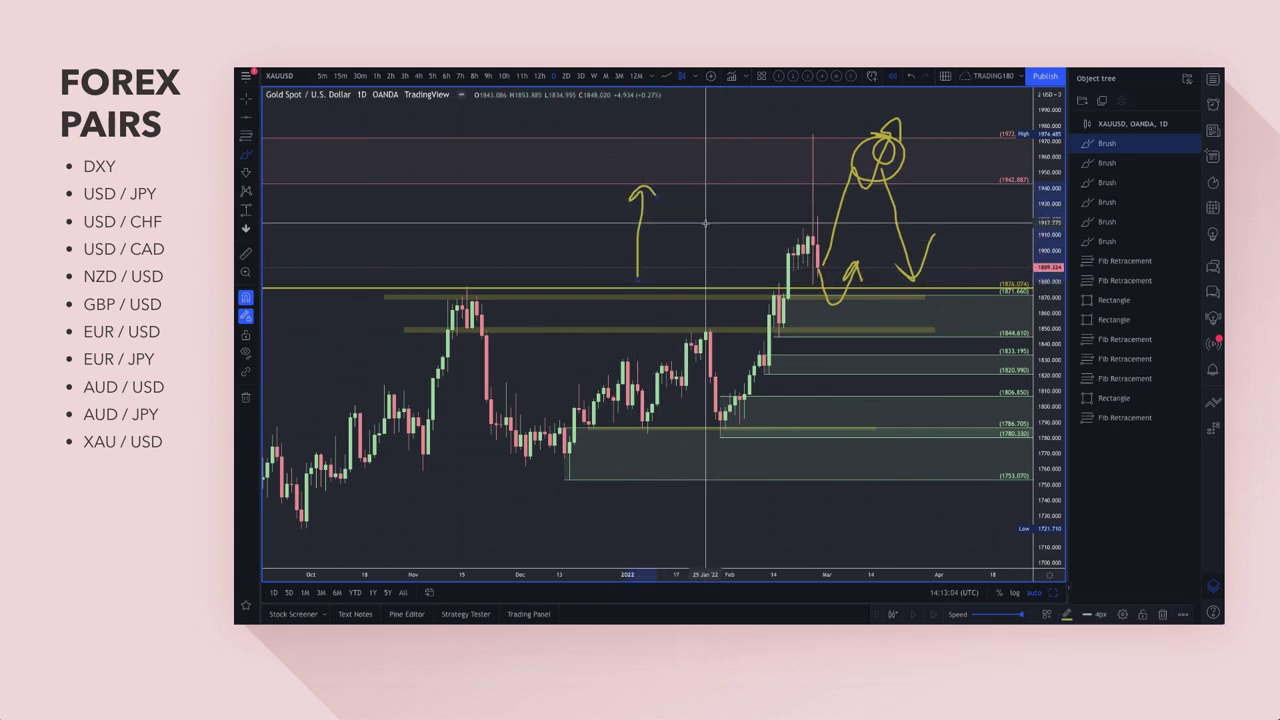
{"action": "mouse_move", "coordinate": [706, 187]}
{"action": "left_mouse_down"}
{"action": "mouse_move", "coordinate": [700, 280]}
{"action": "mouse_move", "coordinate": [718, 250]}
{"action": "left_mouse_up"}
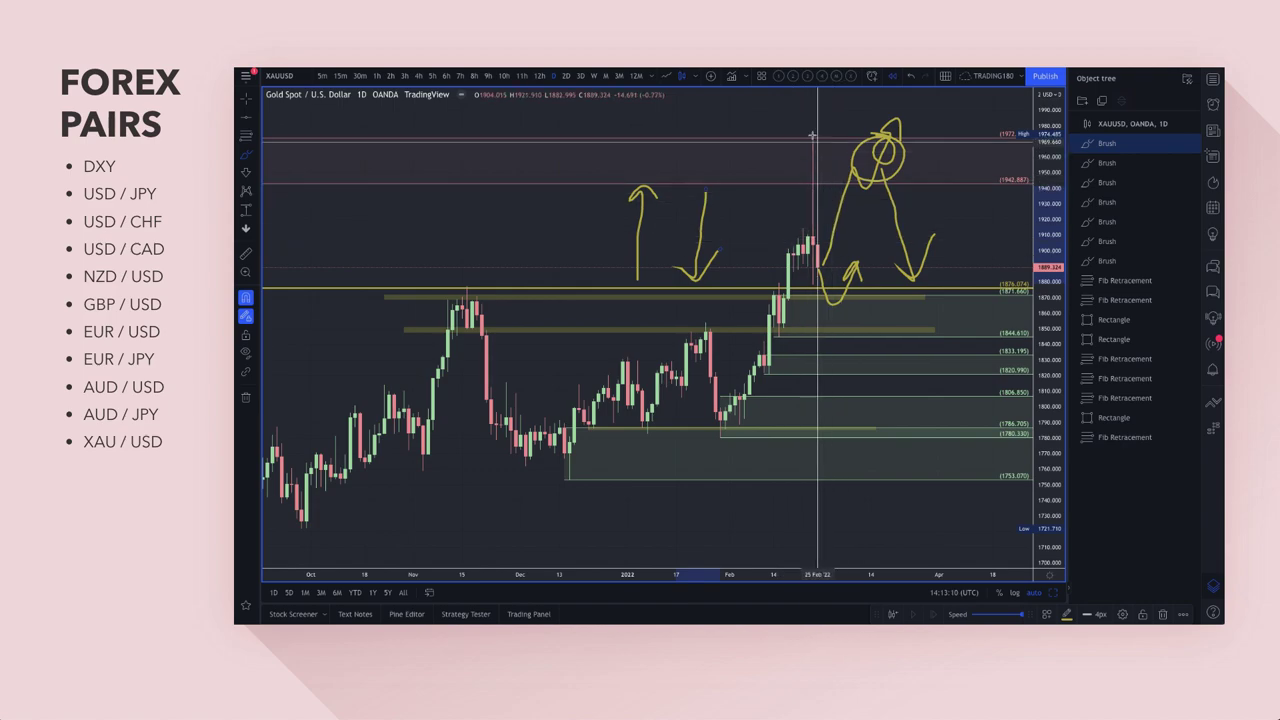
Examine the gold price history back to early 2020 around the long-term high and low lines
{"action": "scroll", "coordinate": [876, 395], "scroll_direction": "down", "scroll_amount": 5}
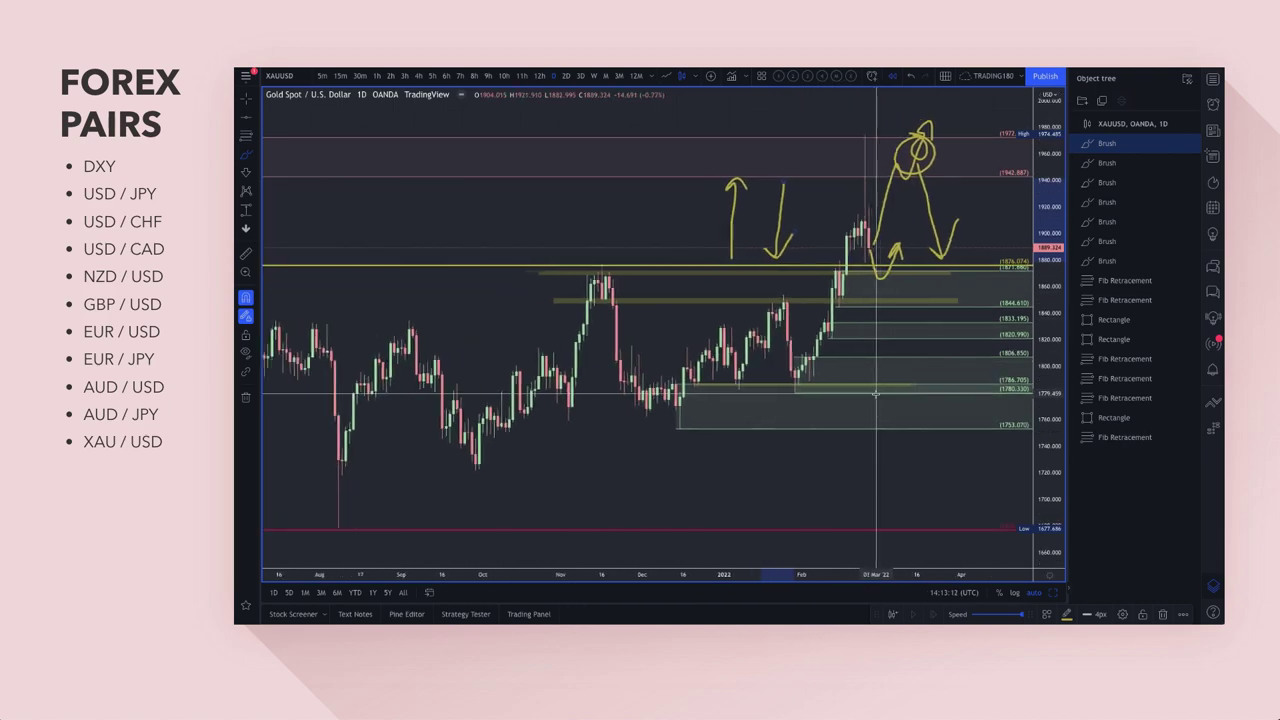
{"action": "scroll", "coordinate": [909, 316], "scroll_direction": "down", "scroll_amount": 5}
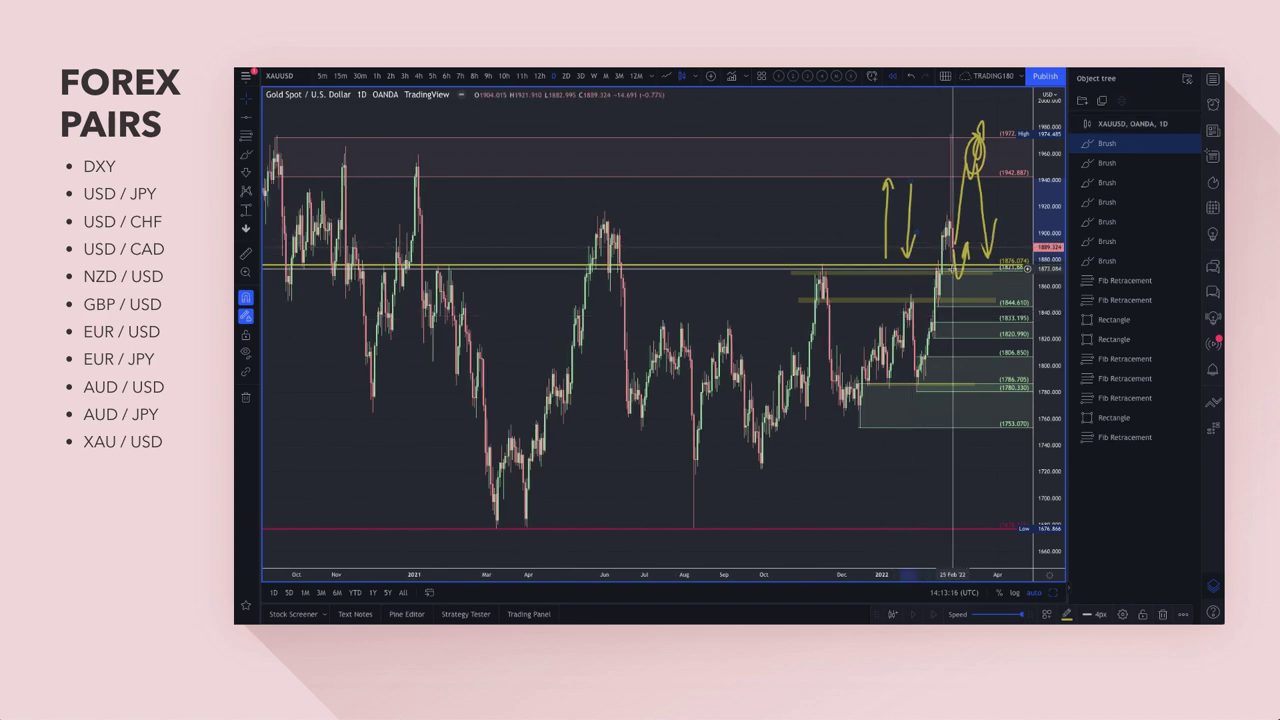
{"action": "scroll", "coordinate": [952, 269], "scroll_direction": "down", "scroll_amount": 5}
{"action": "scroll", "coordinate": [952, 269], "scroll_direction": "down", "scroll_amount": 3}
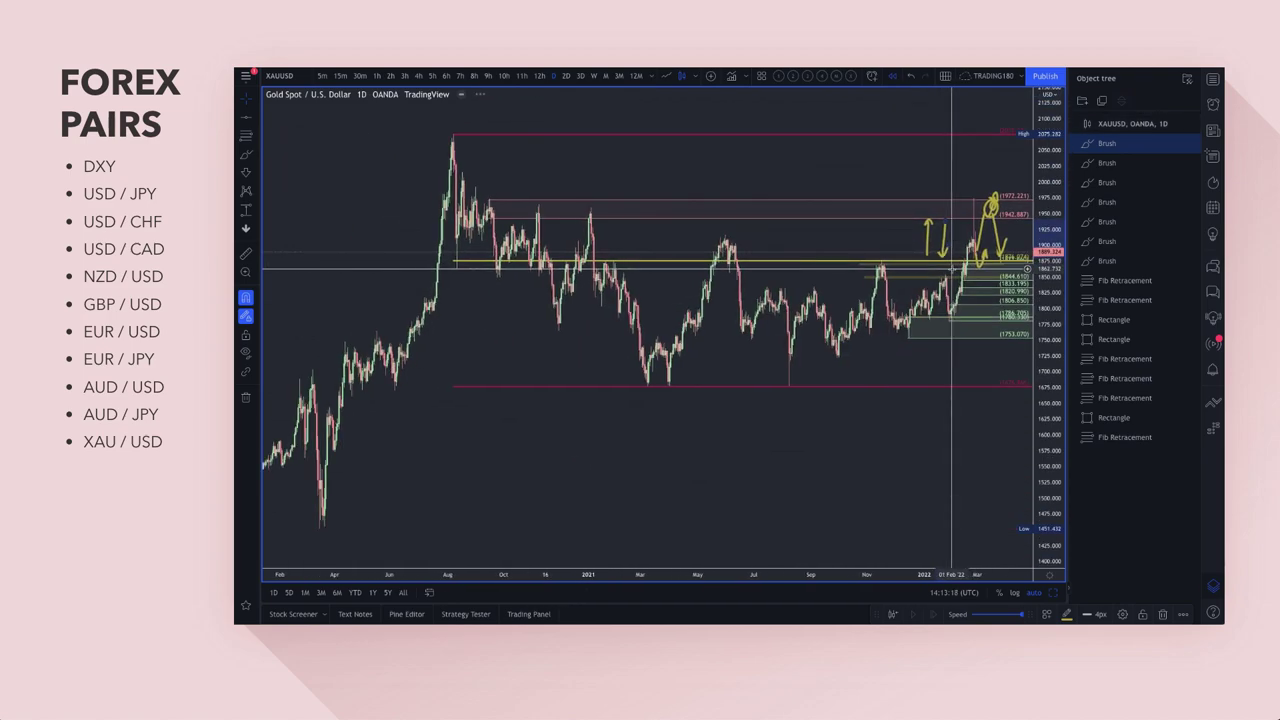